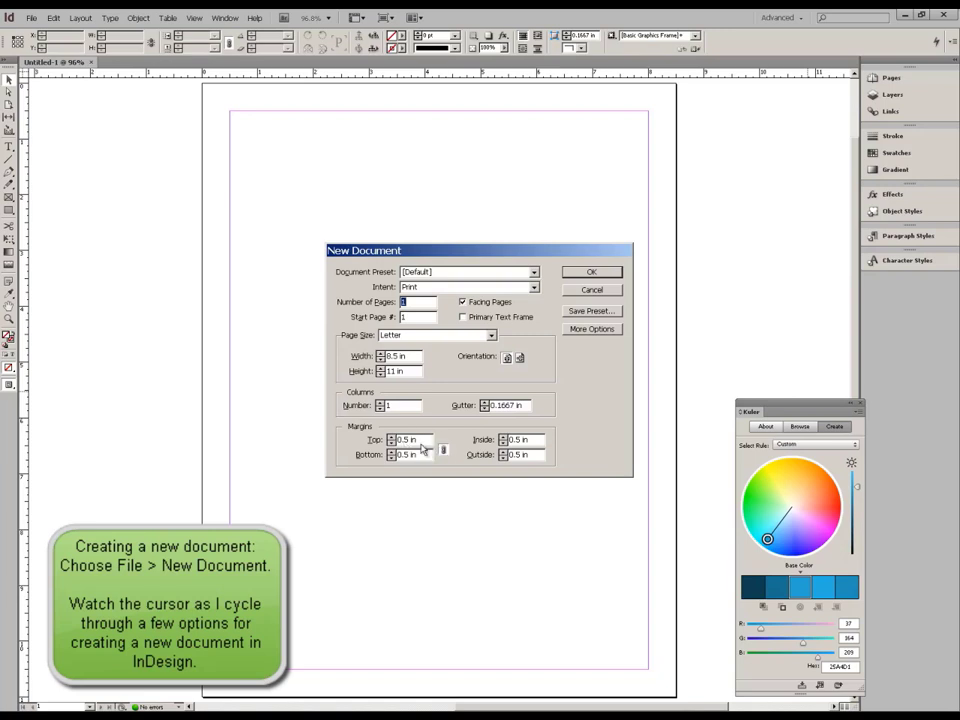
Create a new one-page Letter print document with facing pages and linked margins of 0.5 in on all sides.
left_click(409, 444)
type("0.9")
left_click(443, 449)
double_click(406, 442)
type("0.5")
key("Tab")
left_click(581, 334)
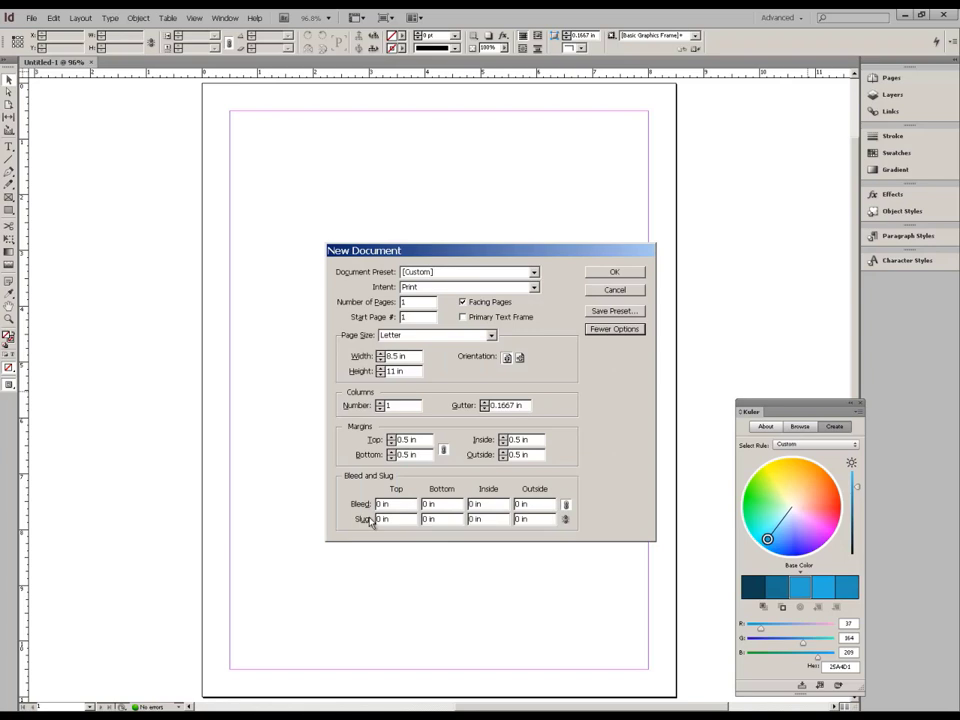
left_click(600, 331)
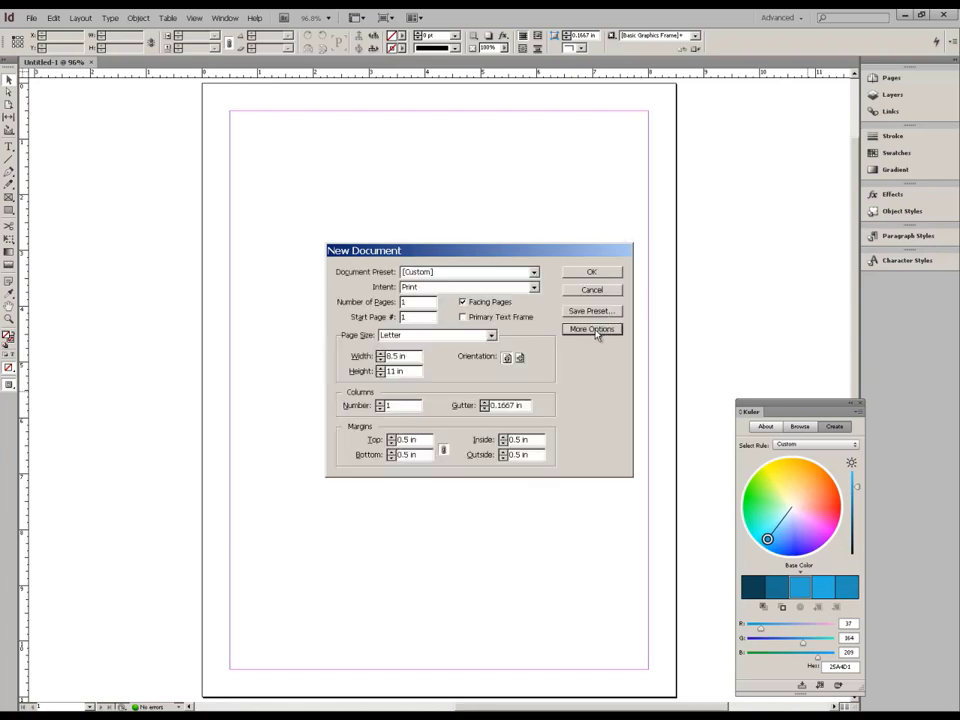
left_click(600, 272)
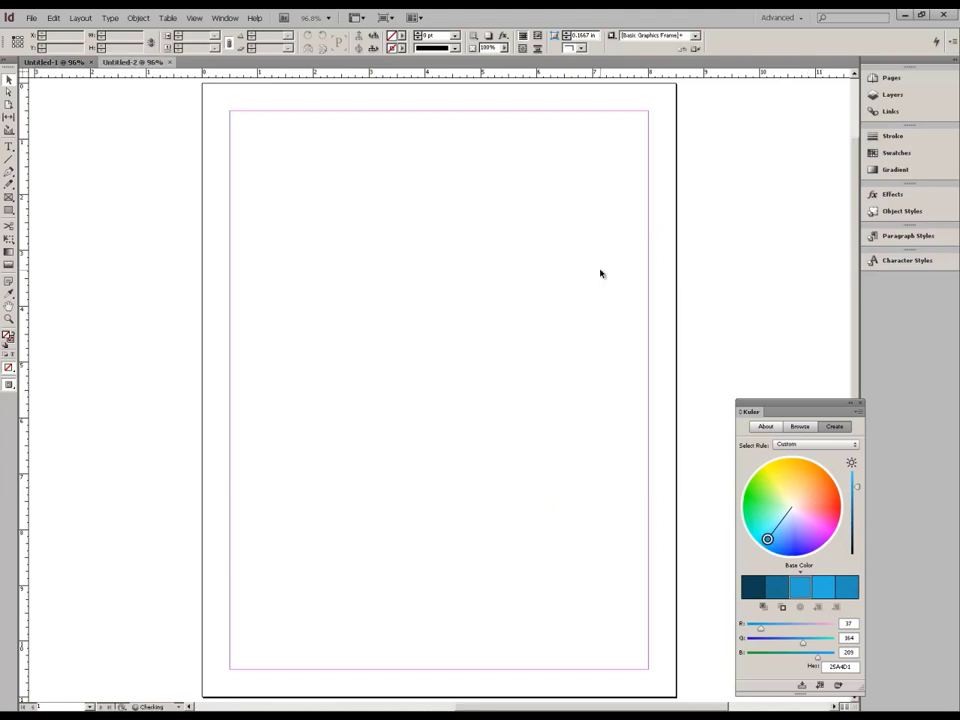
Draw a rectangular placeholder frame about 1.32 in wide and 0.635 in high near the page's upper left corner.
left_click(31, 18)
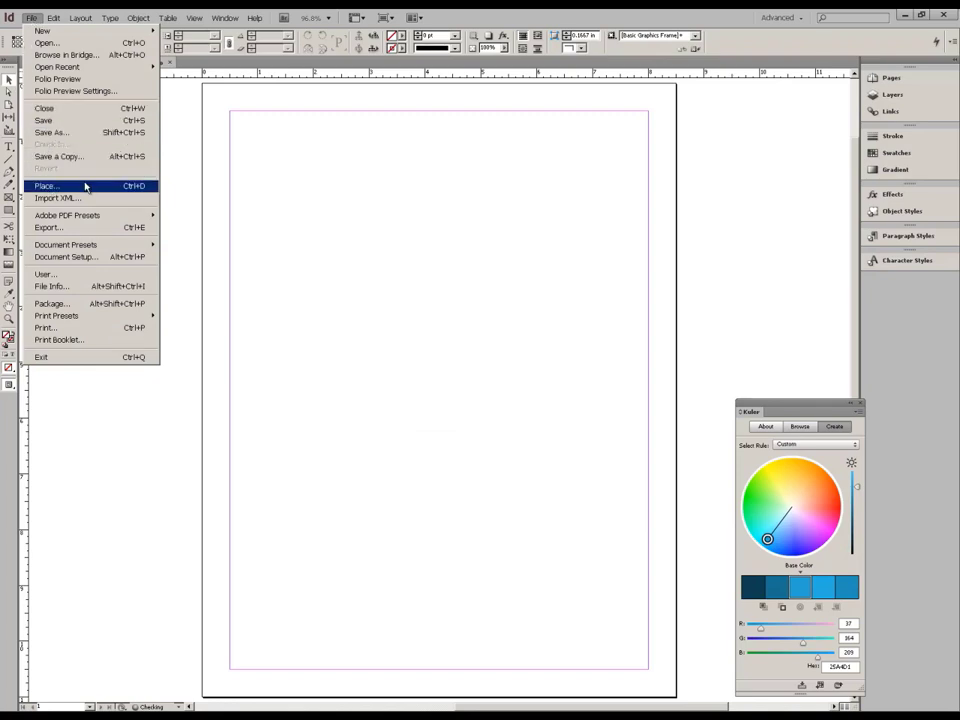
left_click(12, 201)
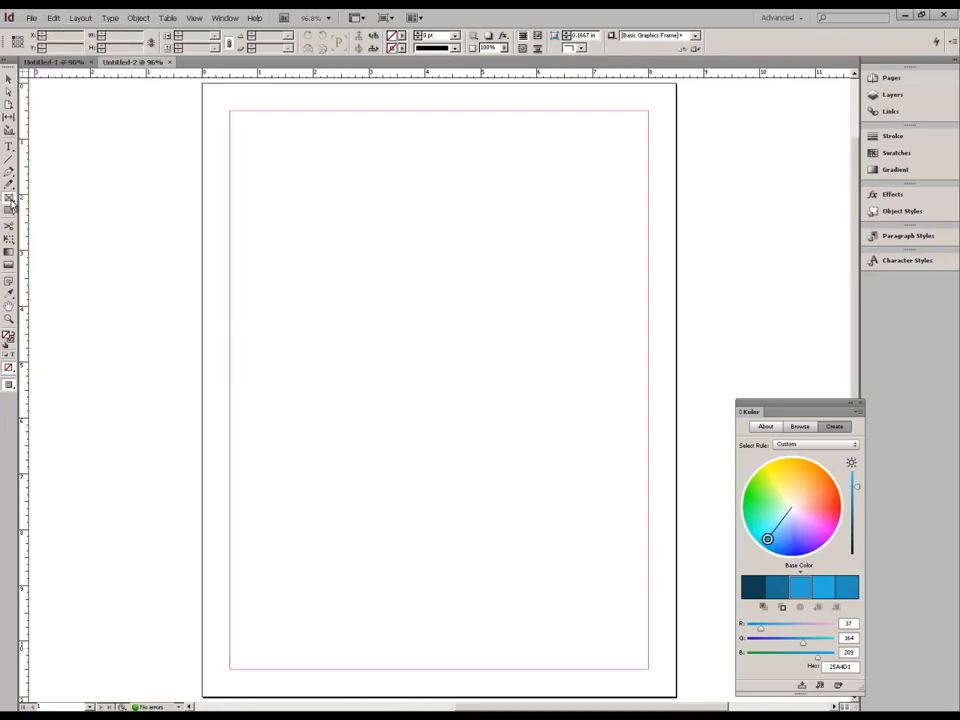
left_click_drag(12, 201, 60, 208)
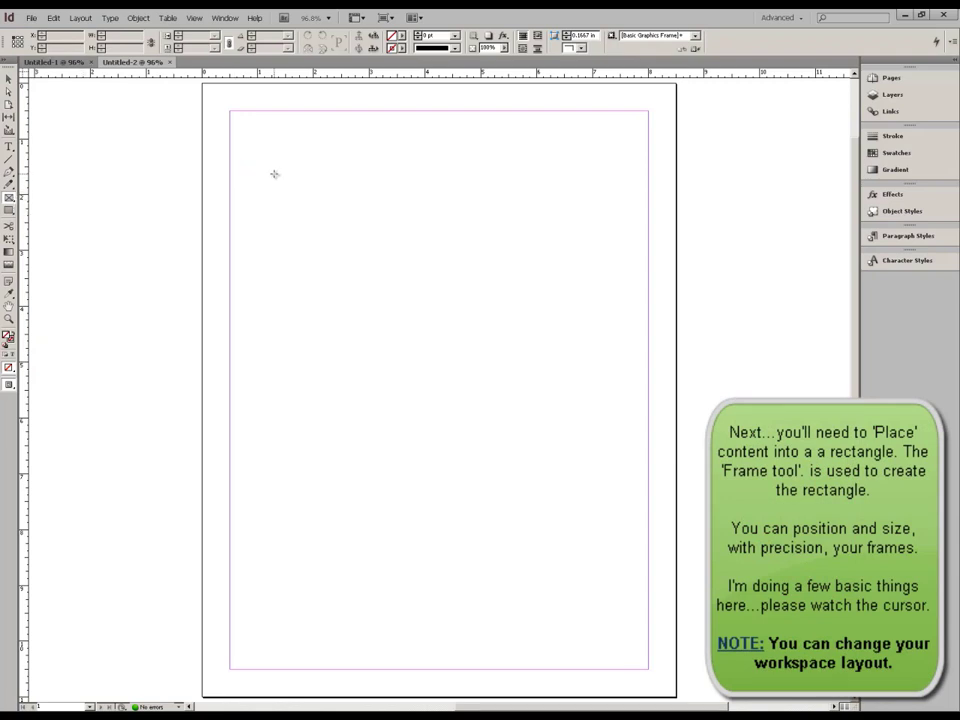
left_click_drag(274, 174, 348, 211)
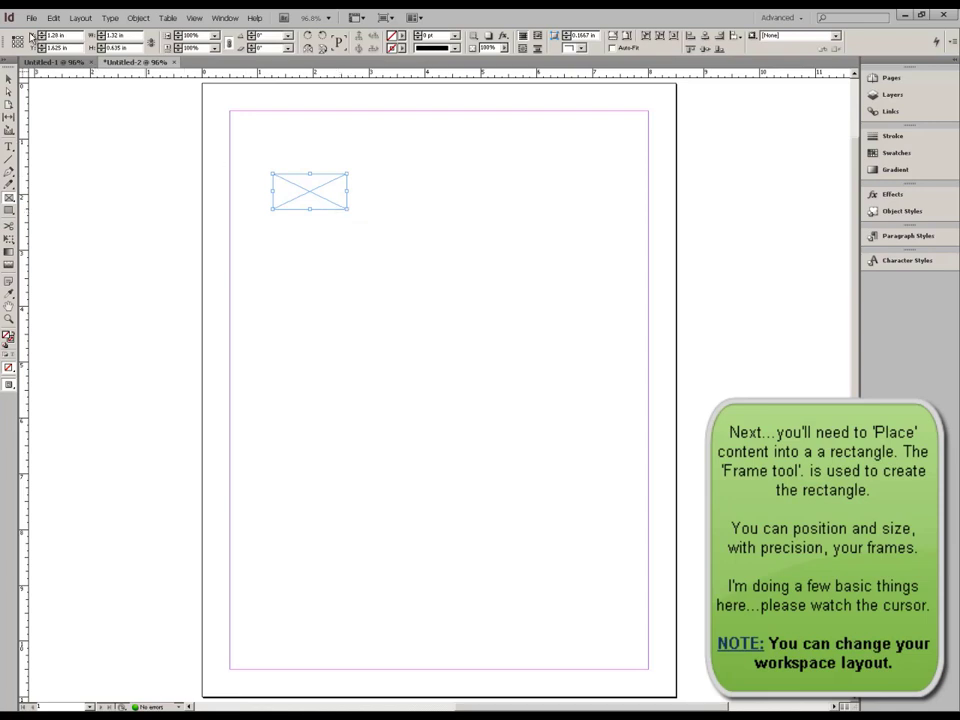
Switch the workspace to Essentials and back to Advanced.
left_click(222, 19)
mouse_move(240, 43)
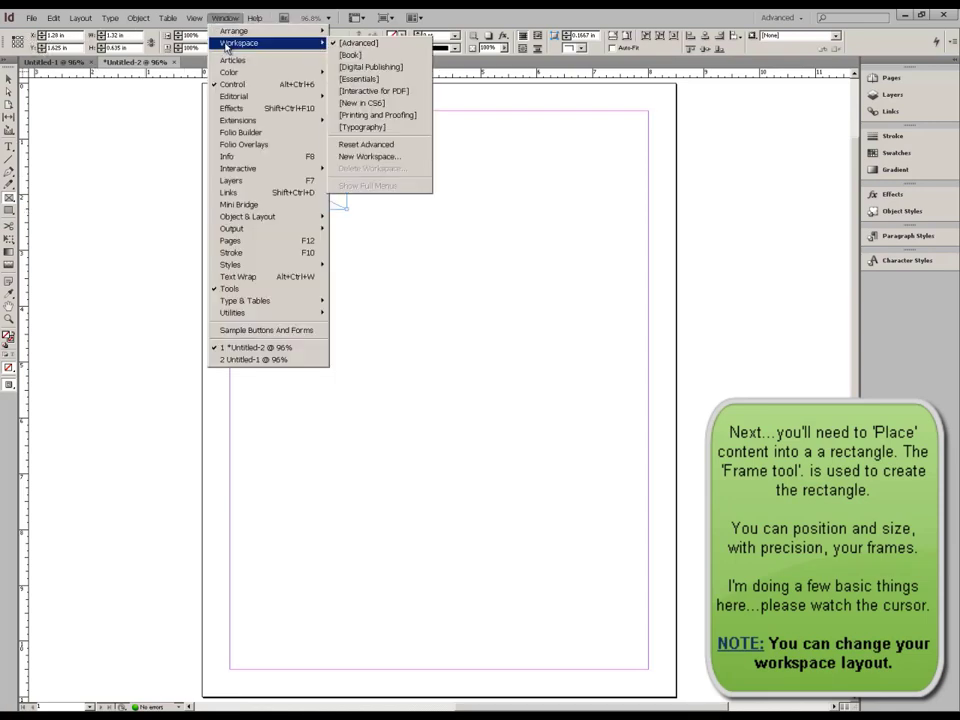
left_click(357, 79)
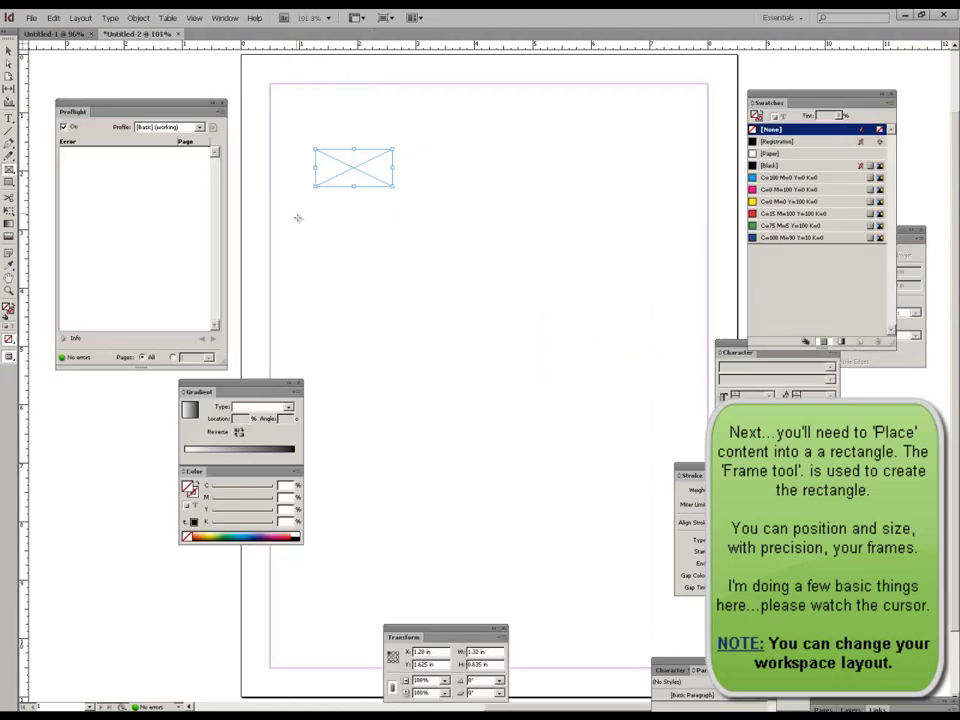
left_click(224, 18)
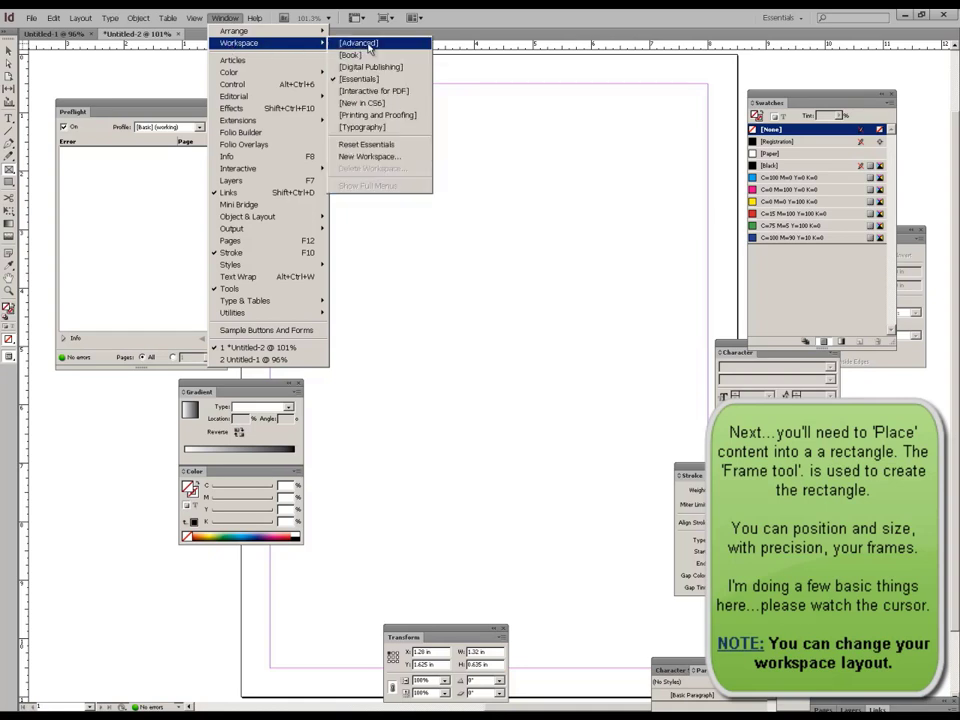
left_click(358, 43)
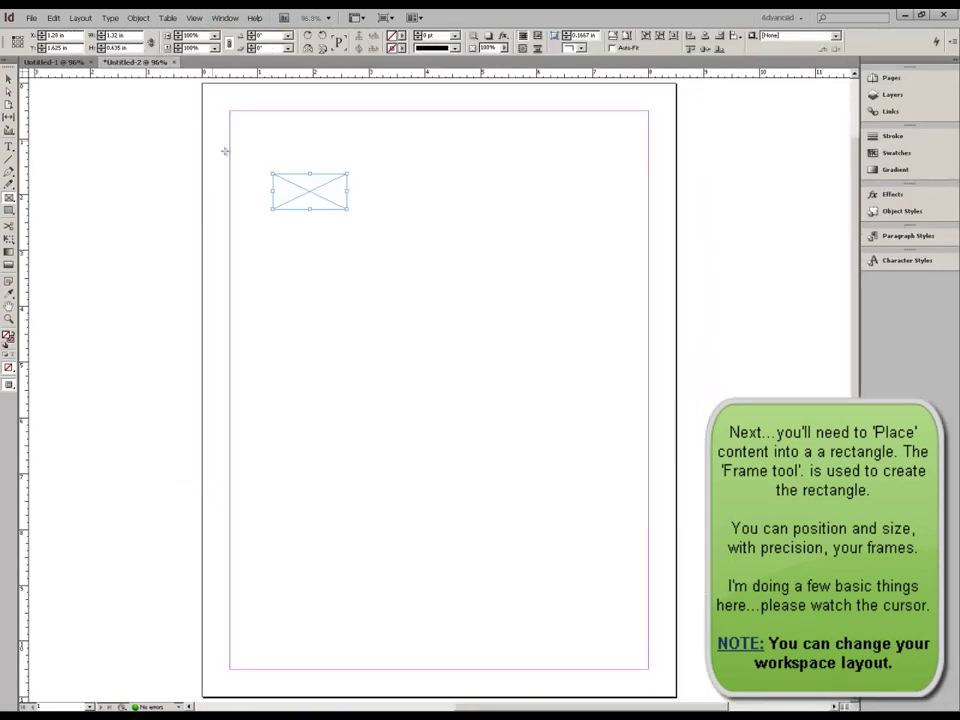
Position the rectangular frame at X 1 in and Y 0.5 in.
double_click(58, 35)
type("1")
key("Tab")
type("1")
key("Return")
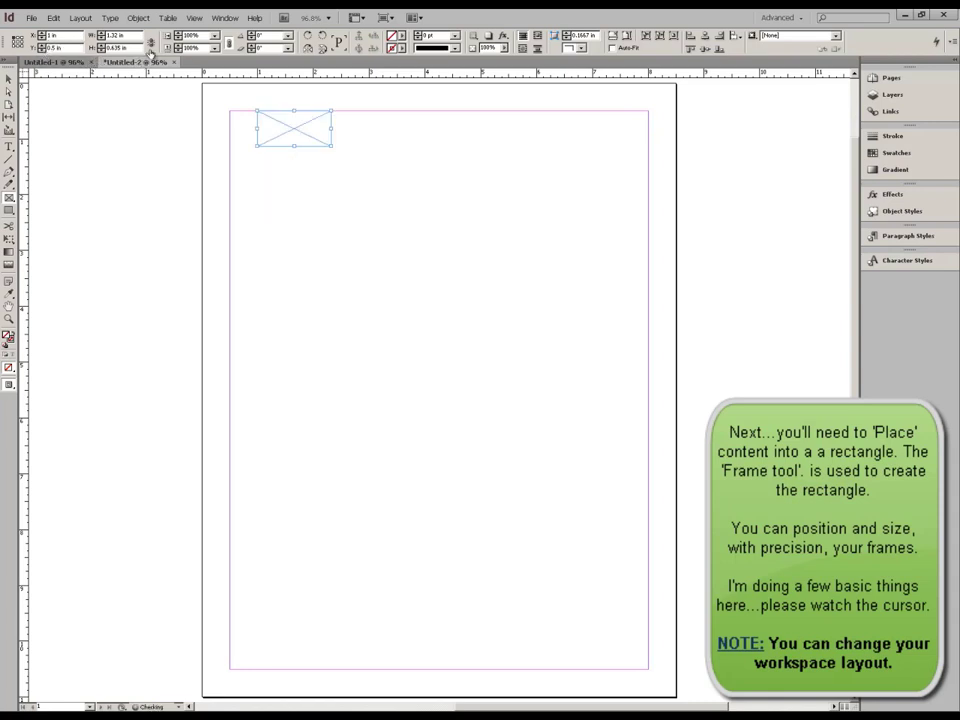
Resize the rectangular frame to 1.5 in wide and 0.675 in high.
triple_click(113, 38)
type("1.5")
key("Tab")
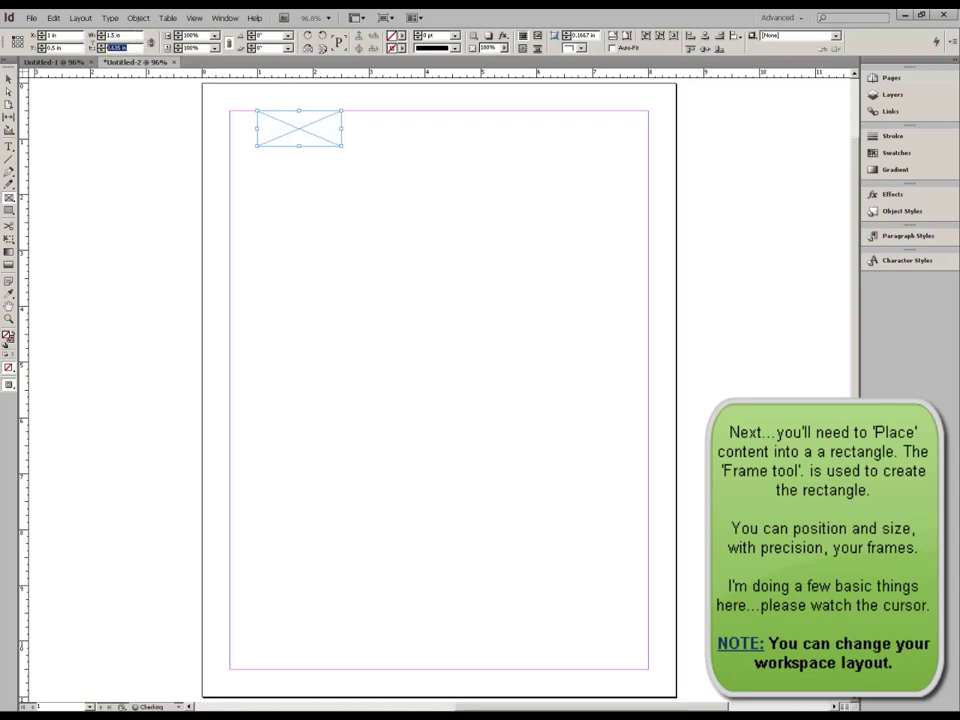
type("1")
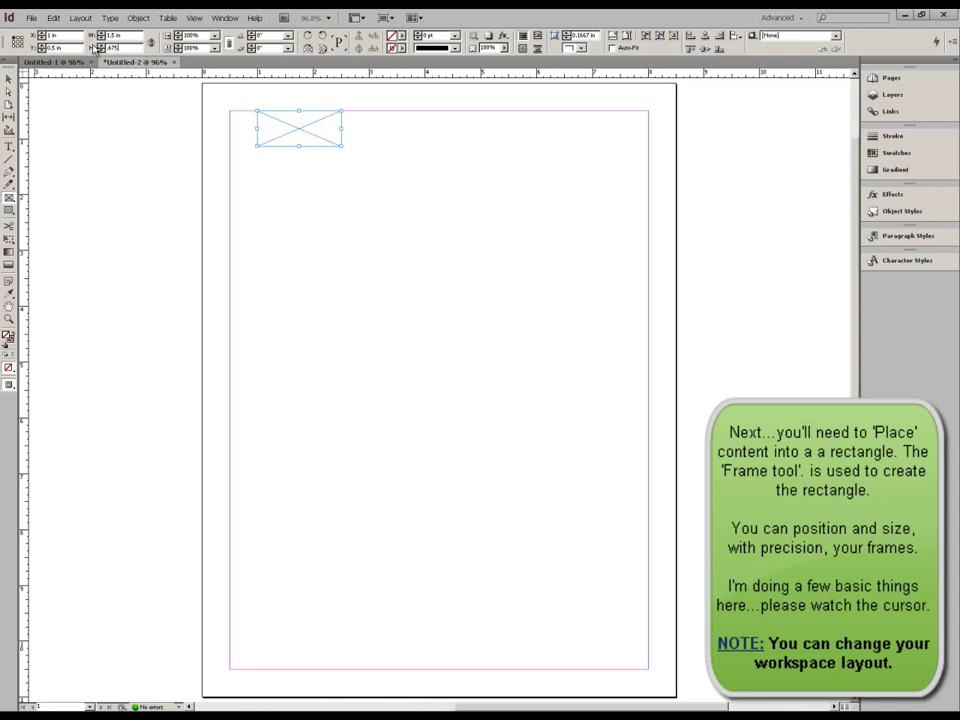
key("Return")
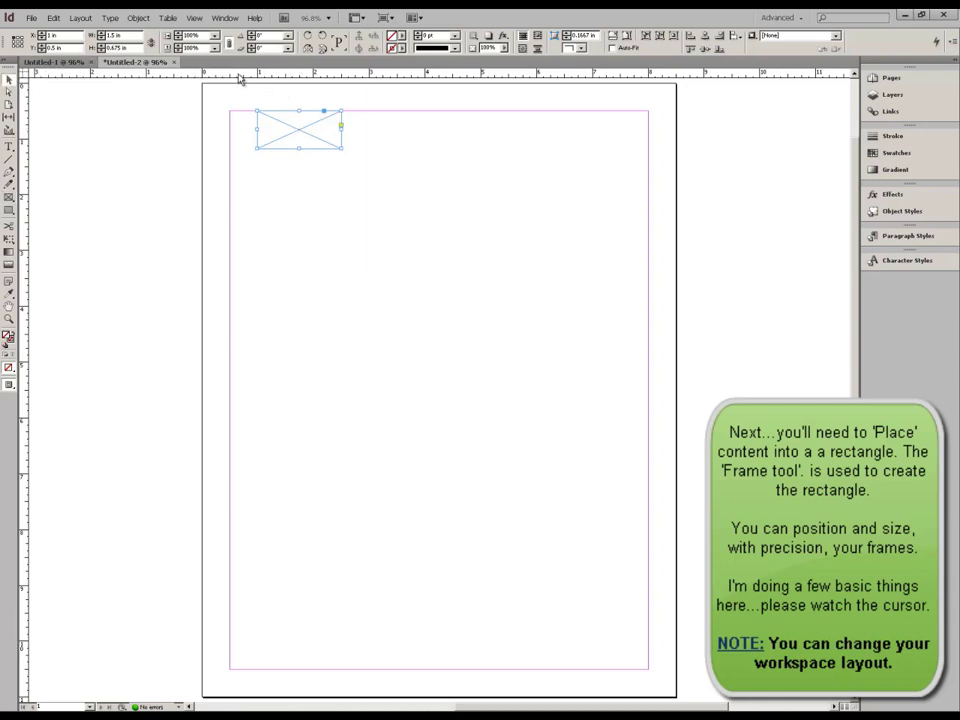
Examine the unit choices for the horizontal ruler and the document setup settings without changing them.
right_click(240, 79)
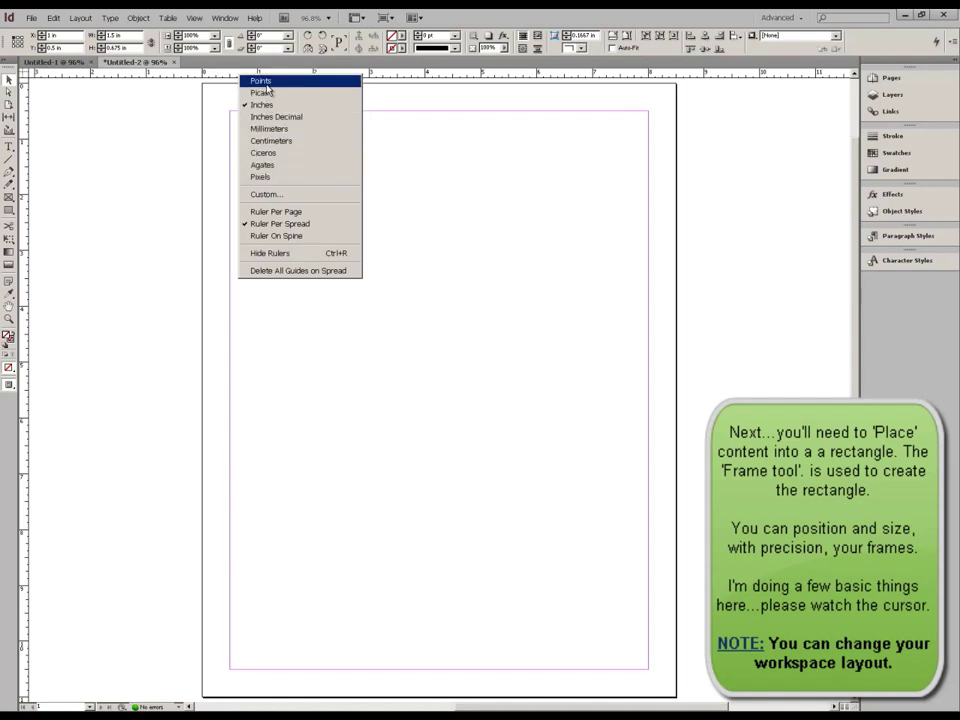
left_click(31, 17)
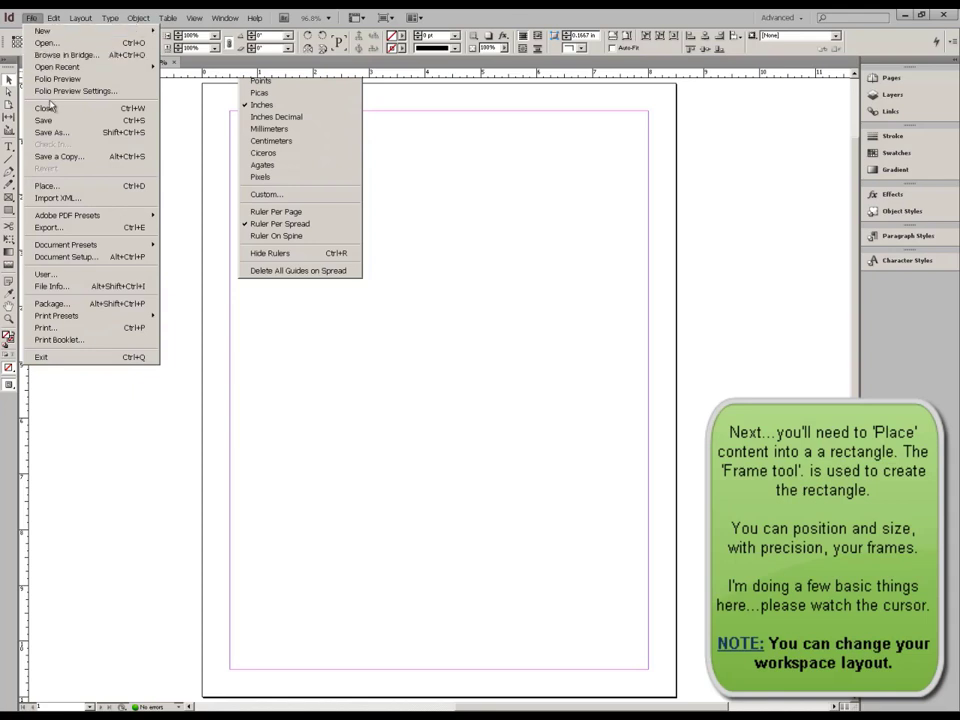
left_click(84, 258)
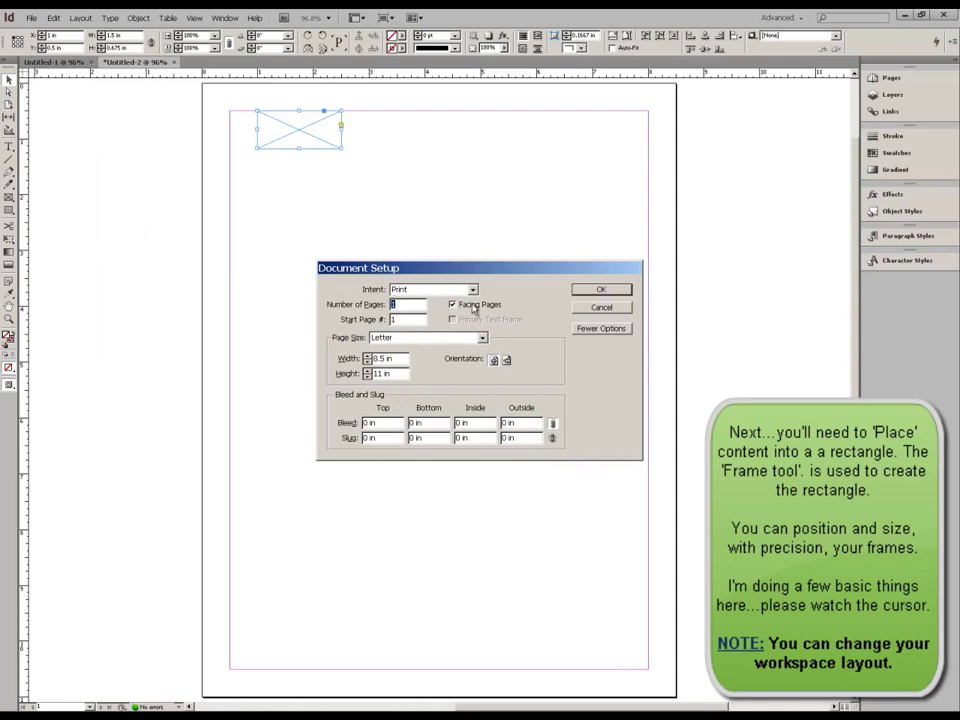
left_click(620, 308)
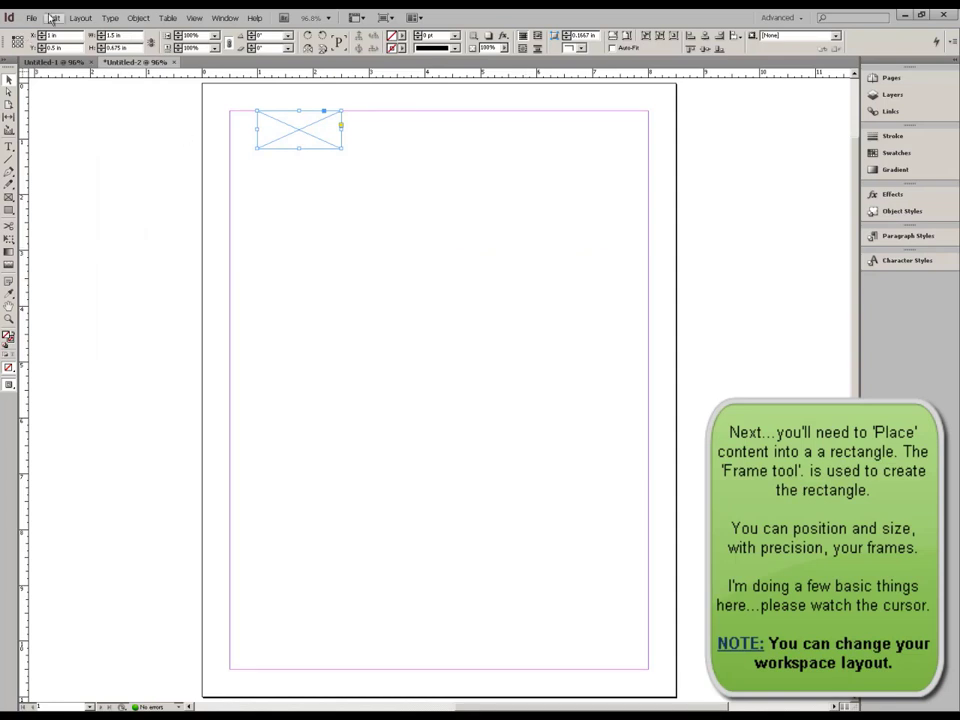
Review the horizontal and vertical ruler unit choices in the Units & Increments preferences, discarding any changes.
left_click(53, 18)
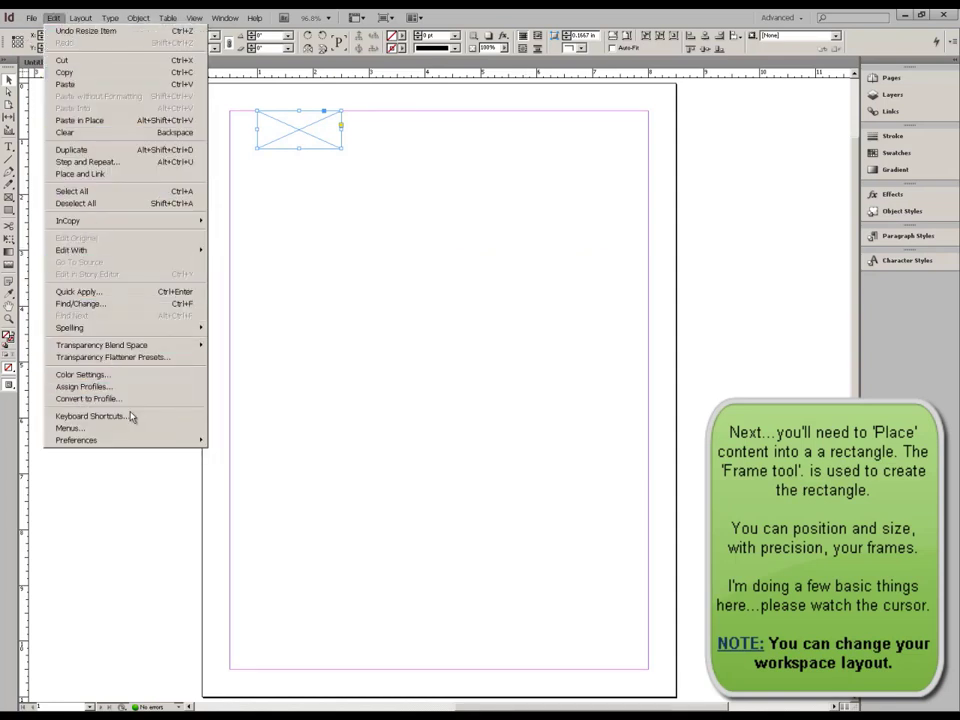
mouse_move(167, 441)
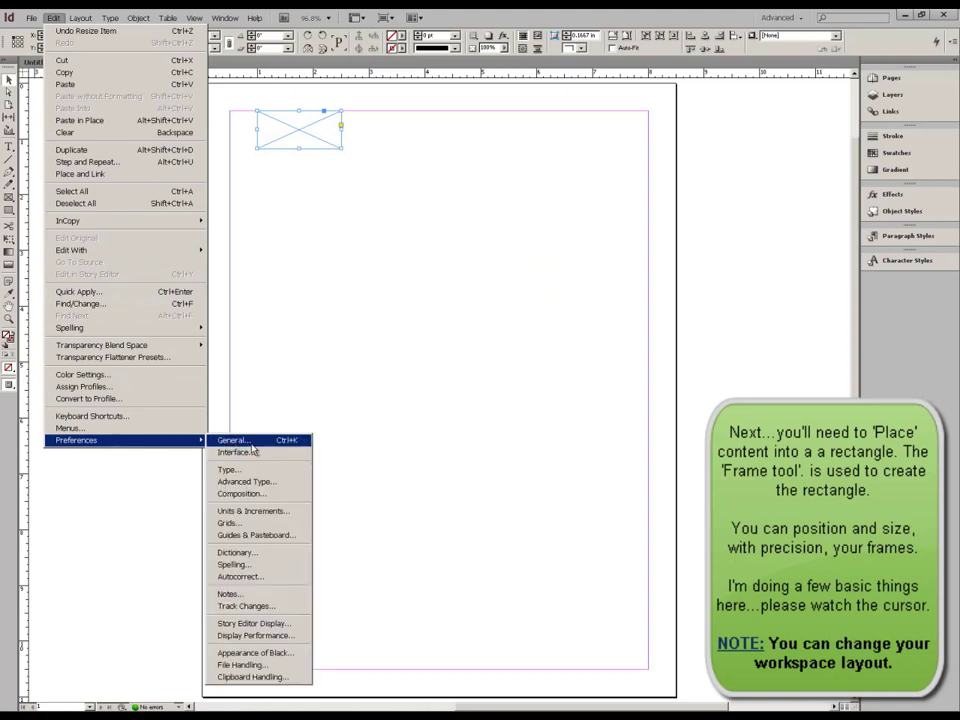
left_click(280, 513)
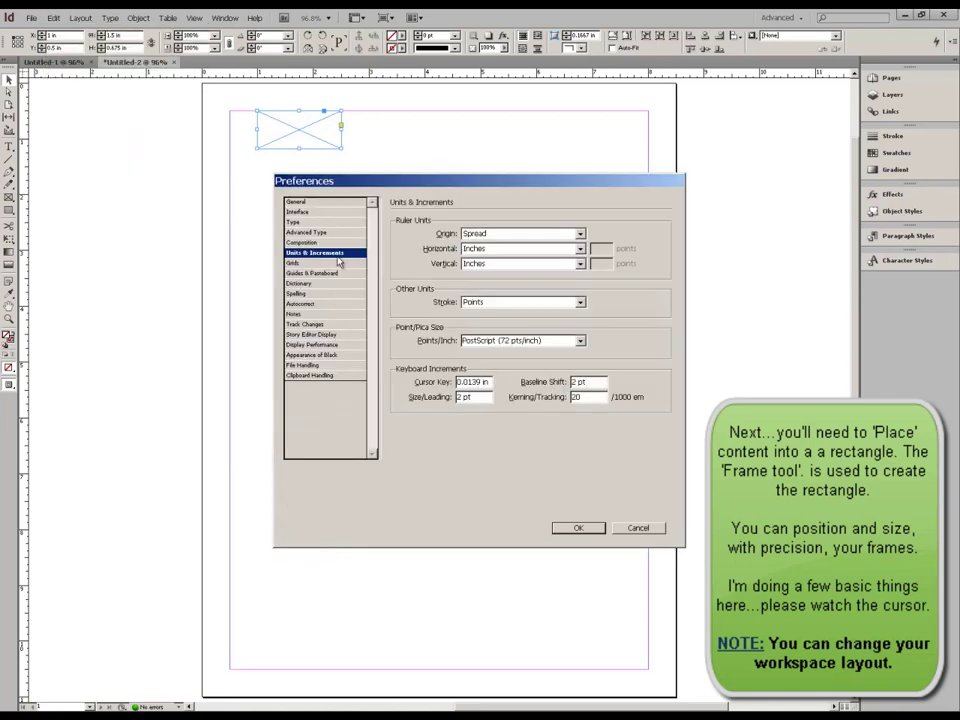
left_click(586, 254)
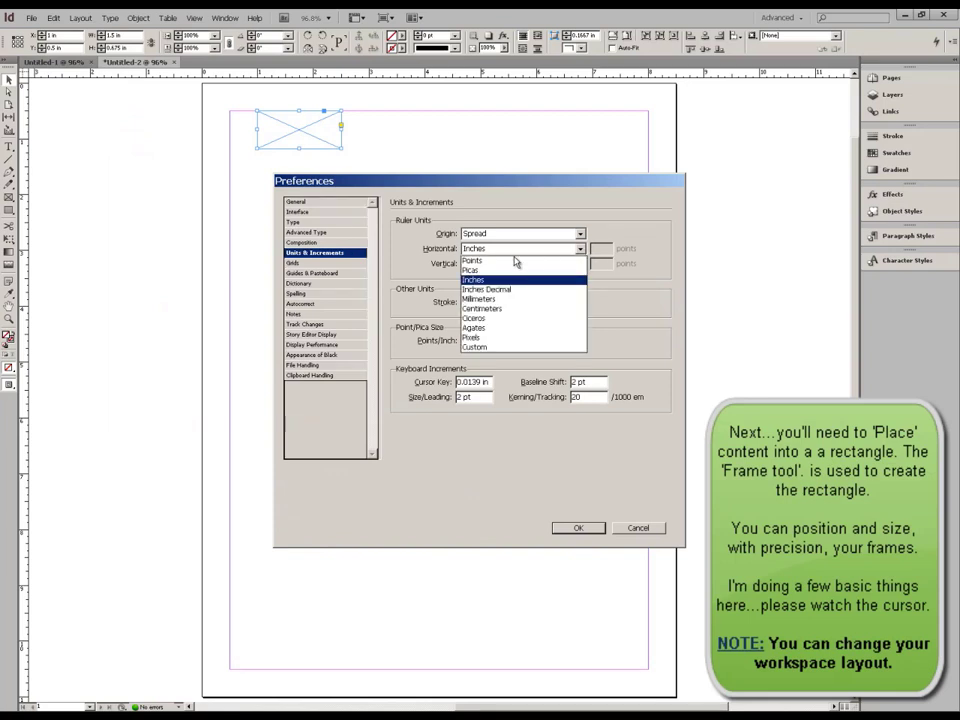
left_click(476, 280)
left_click(582, 266)
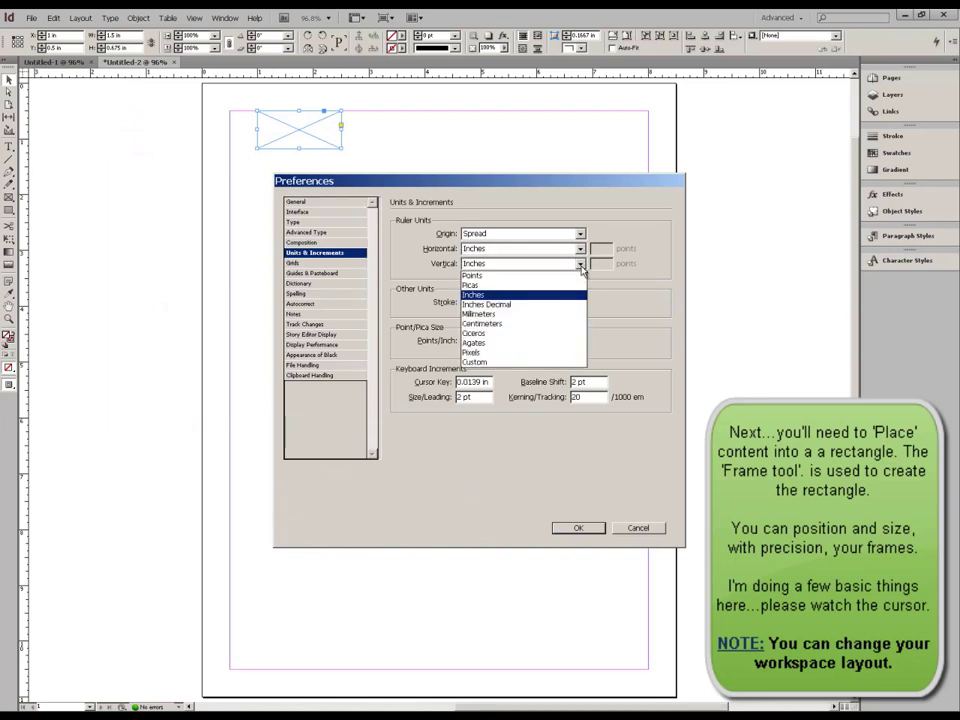
left_click(568, 294)
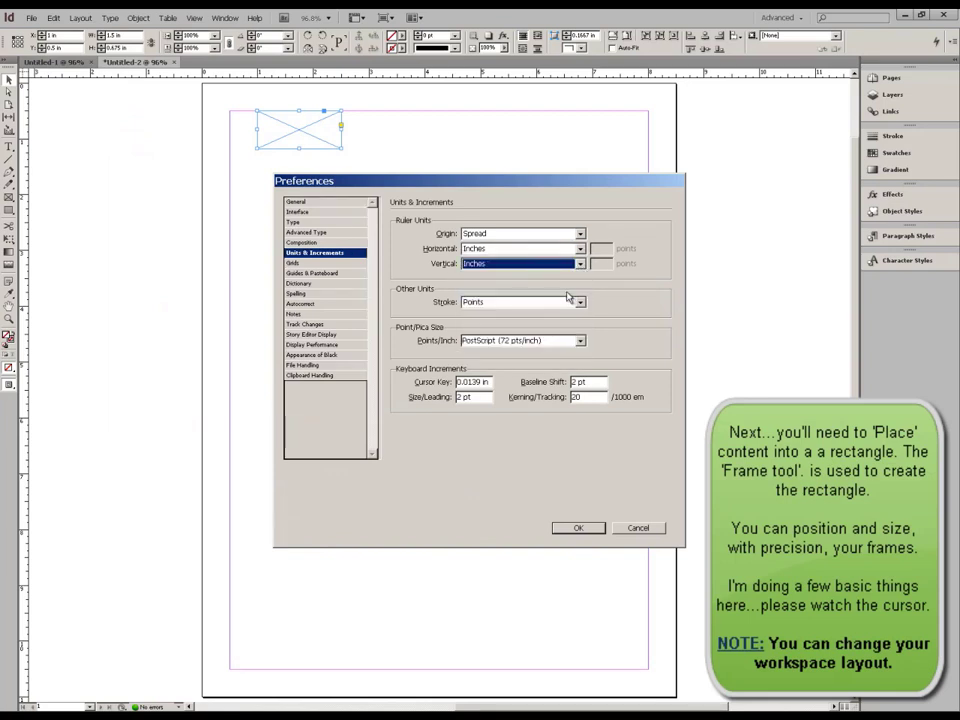
left_click(636, 528)
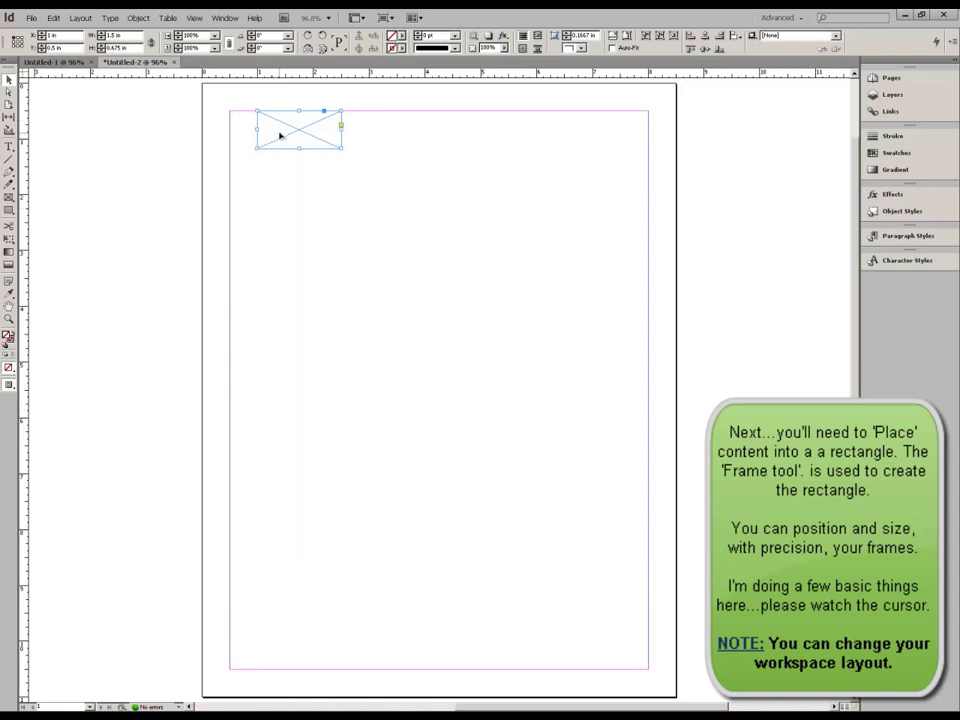
Place the Bell Logo.eps file from the Art folder into the selected rectangular frame.
left_click(30, 18)
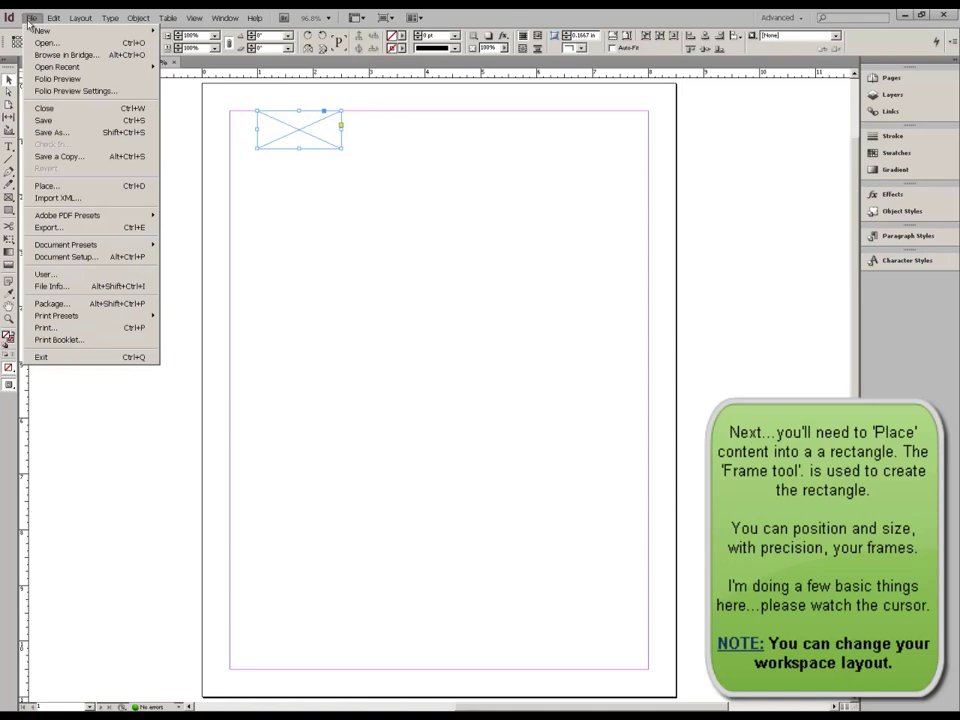
left_click(78, 189)
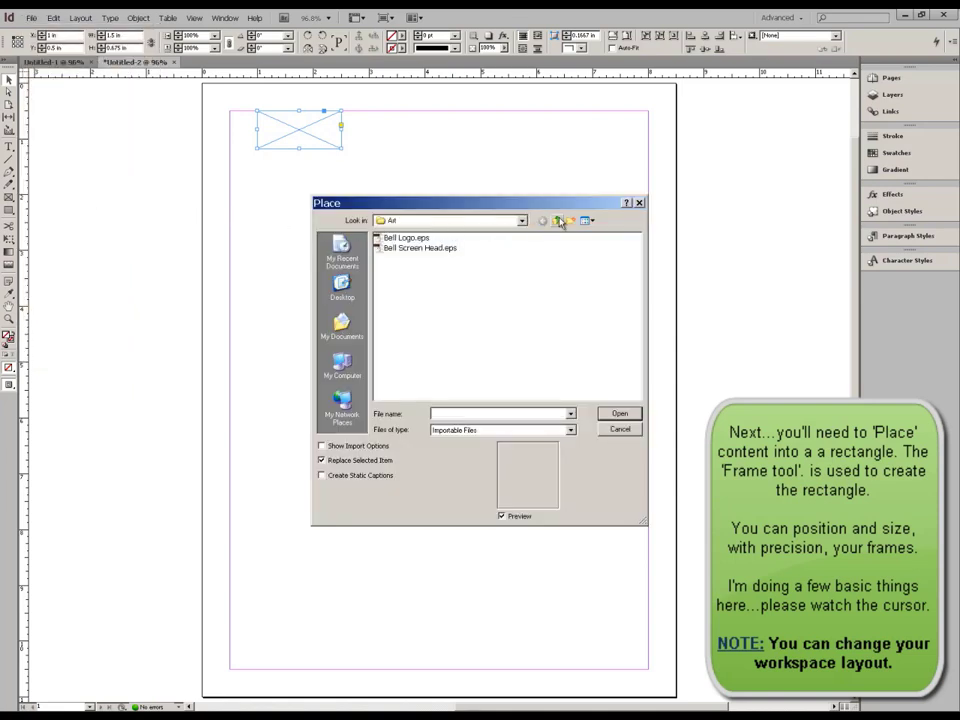
left_click(427, 240)
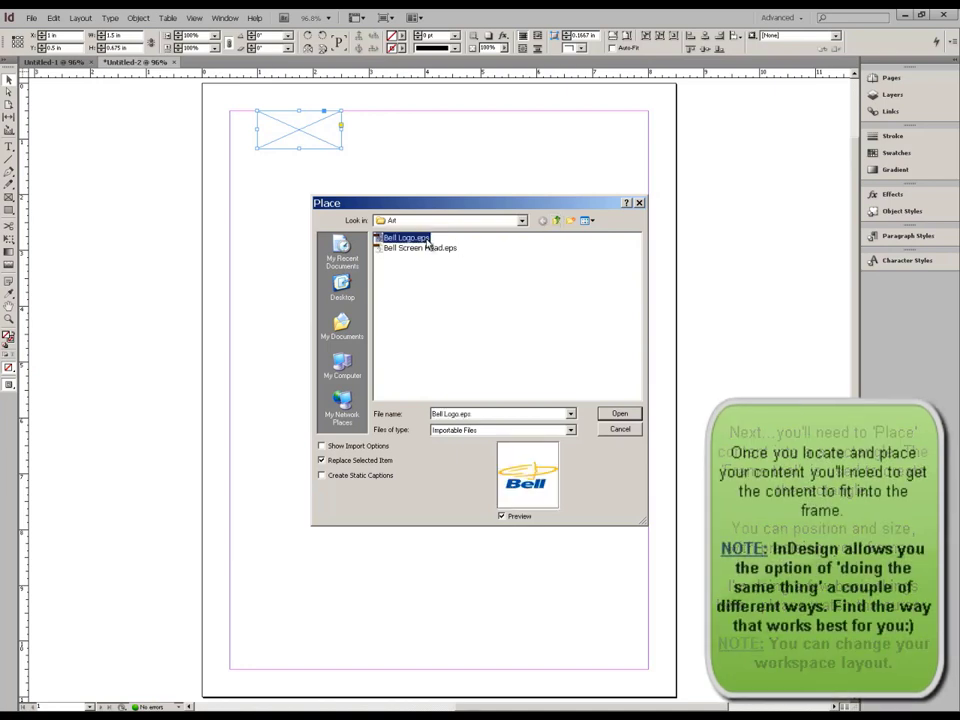
left_click(620, 413)
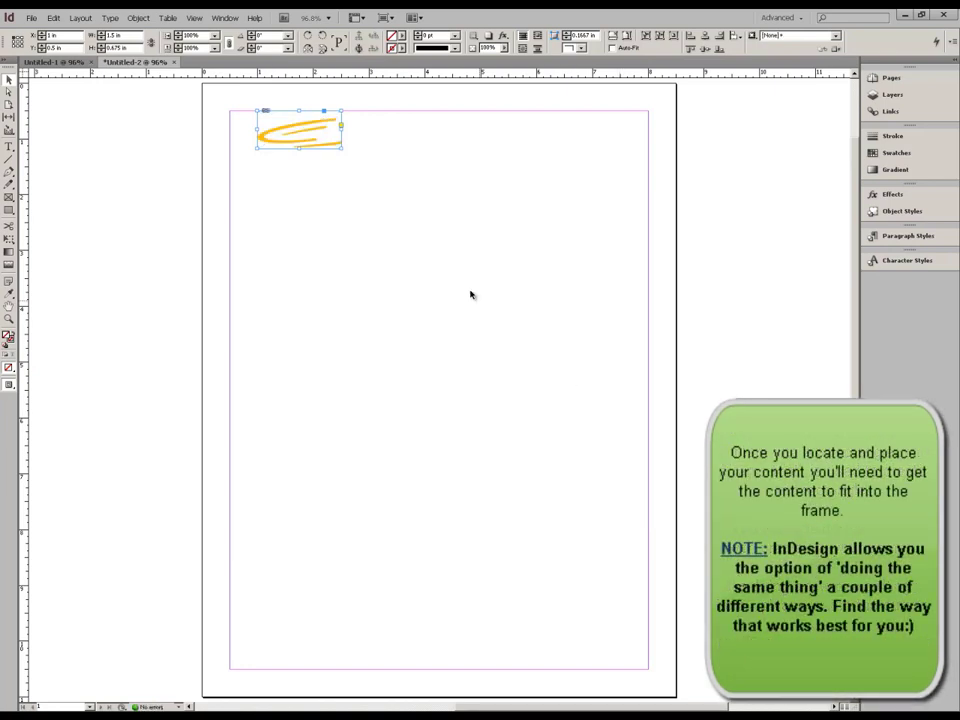
Fit the placed Bell logo to its frame with Fit Content to Frame.
left_click(138, 18)
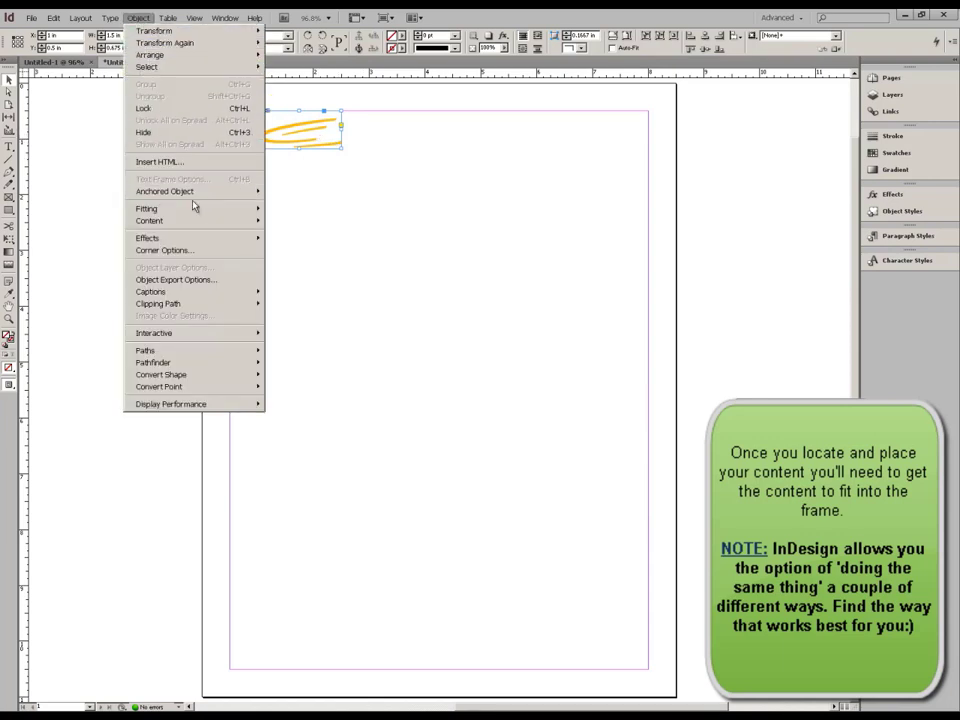
mouse_move(197, 208)
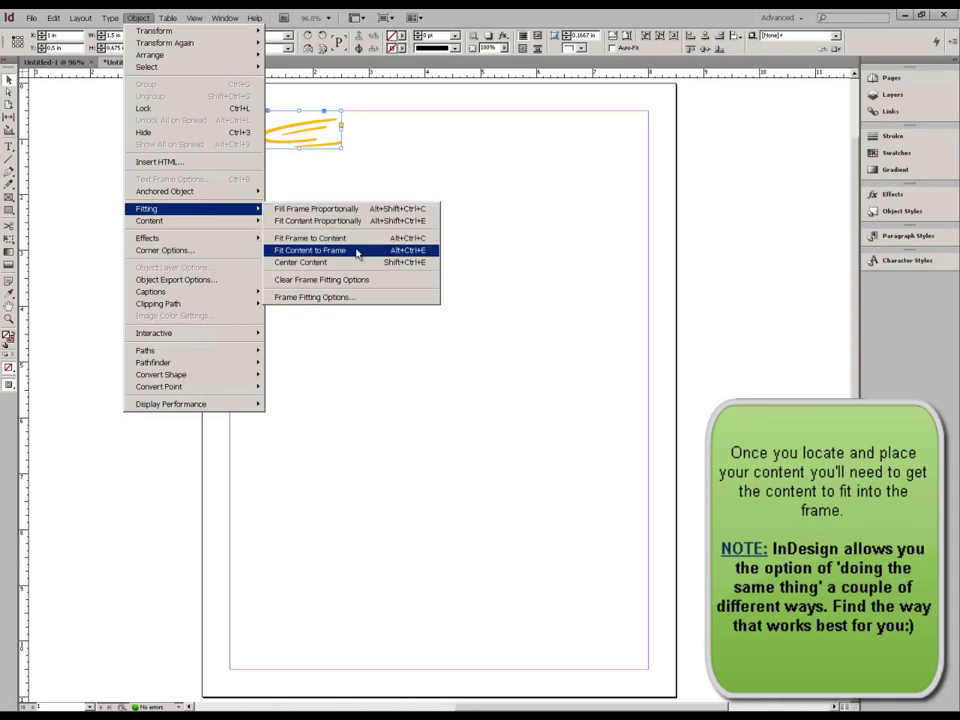
left_click(318, 134)
right_click(316, 136)
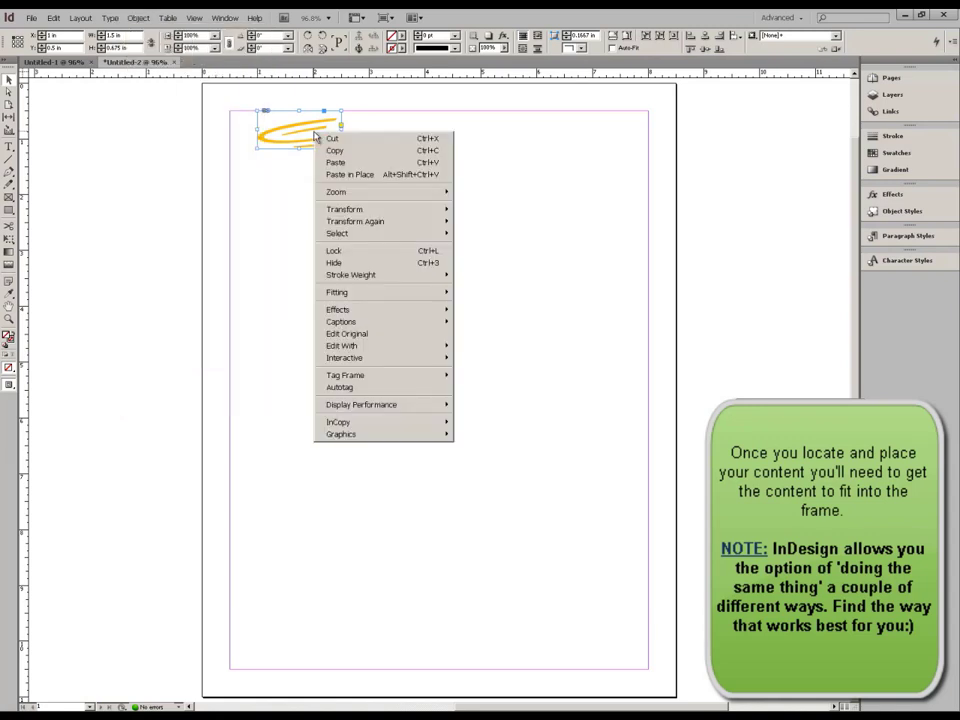
mouse_move(386, 292)
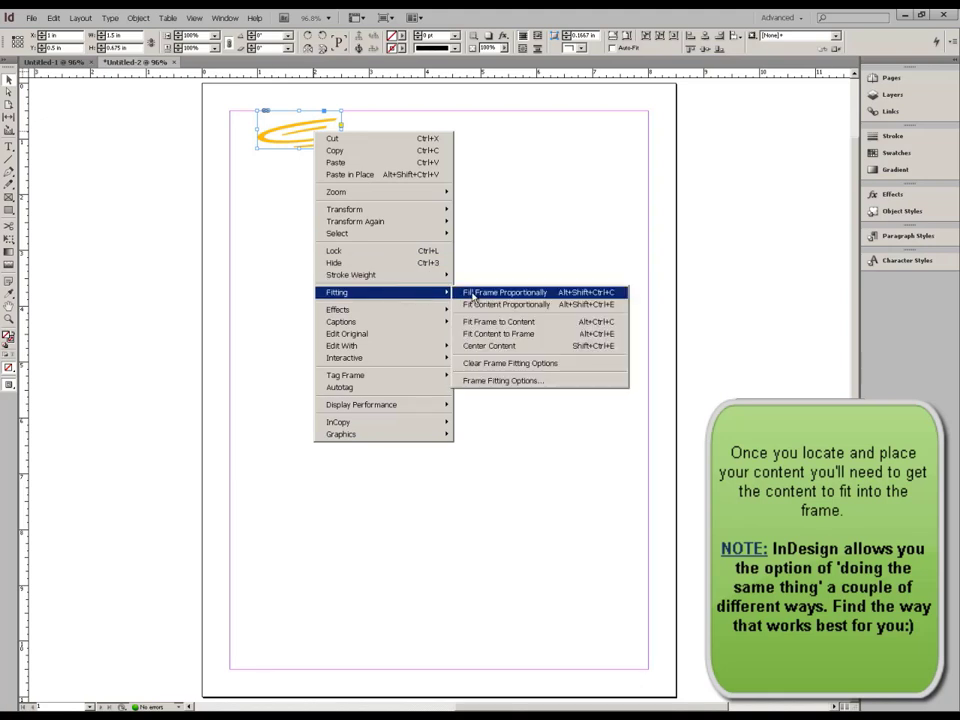
left_click(527, 335)
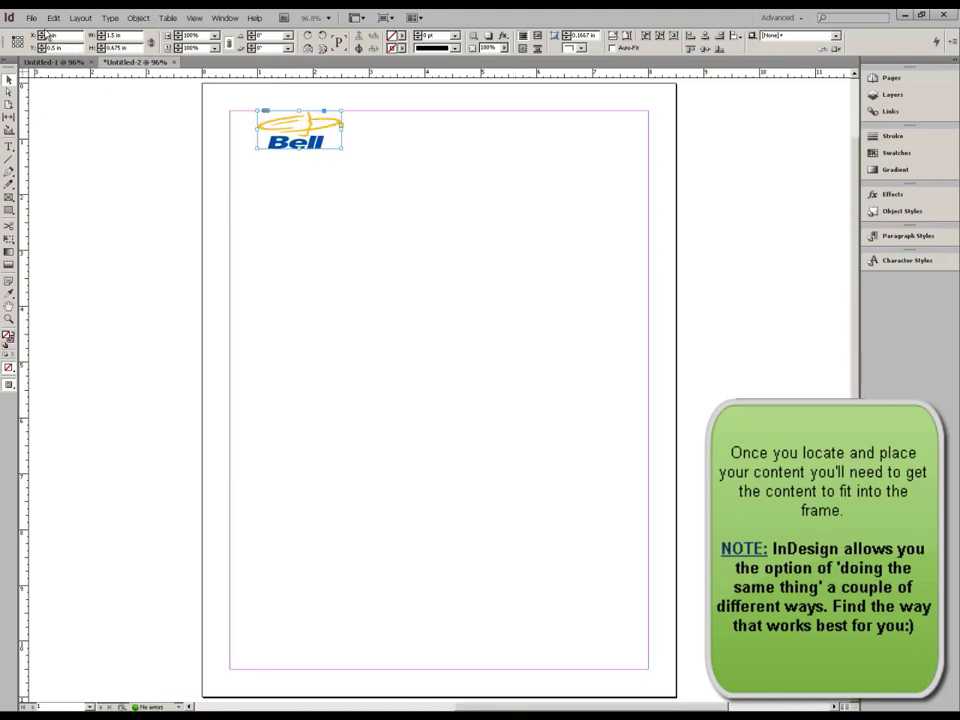
Draw a rectangular frame about 3.56 by 1.92 in below the logo and position it at X 0.25 in, Y 4.5 in.
left_click(9, 198)
left_click_drag(281, 258, 479, 366)
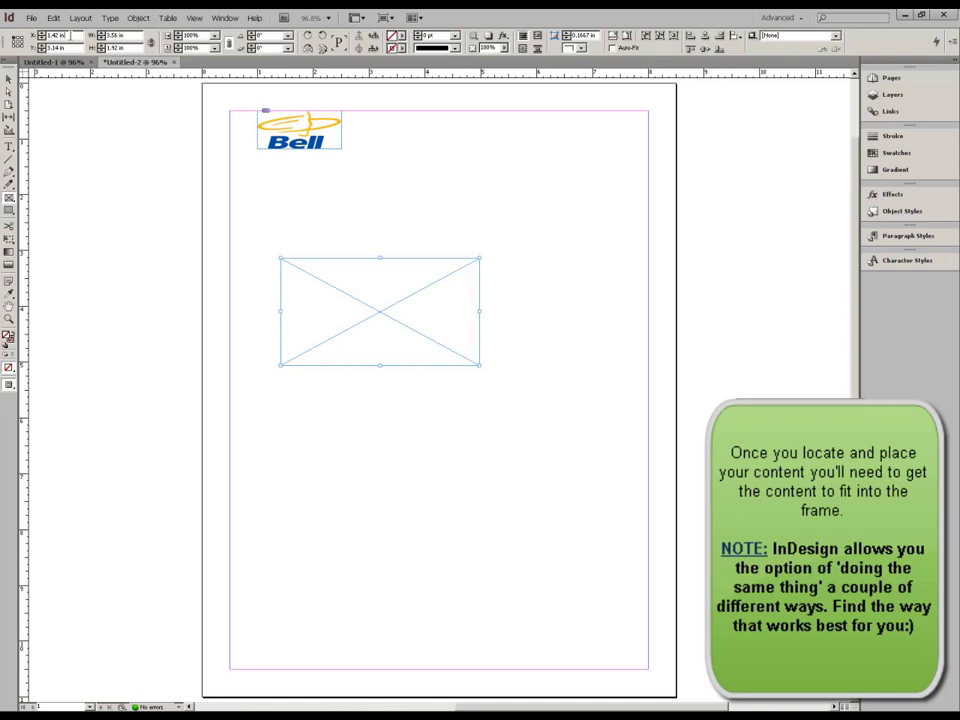
left_click_drag(69, 35, 44, 32)
type("25")
key("Tab")
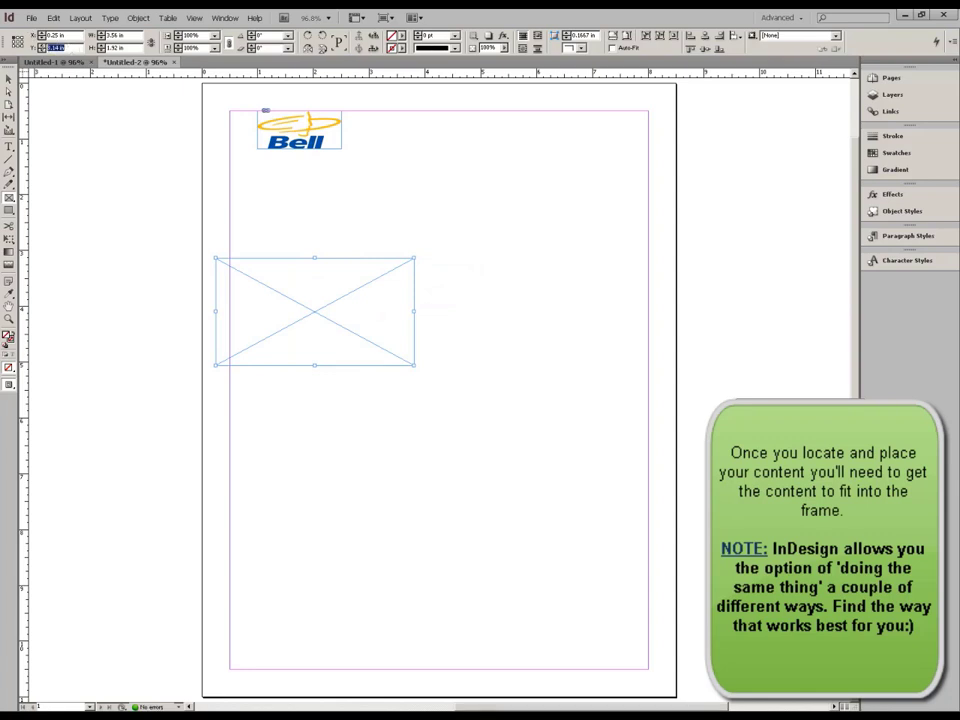
type("3.4")
key("Return")
Set the new frame's width to 8 in and its height to 2 in.
left_click(110, 35)
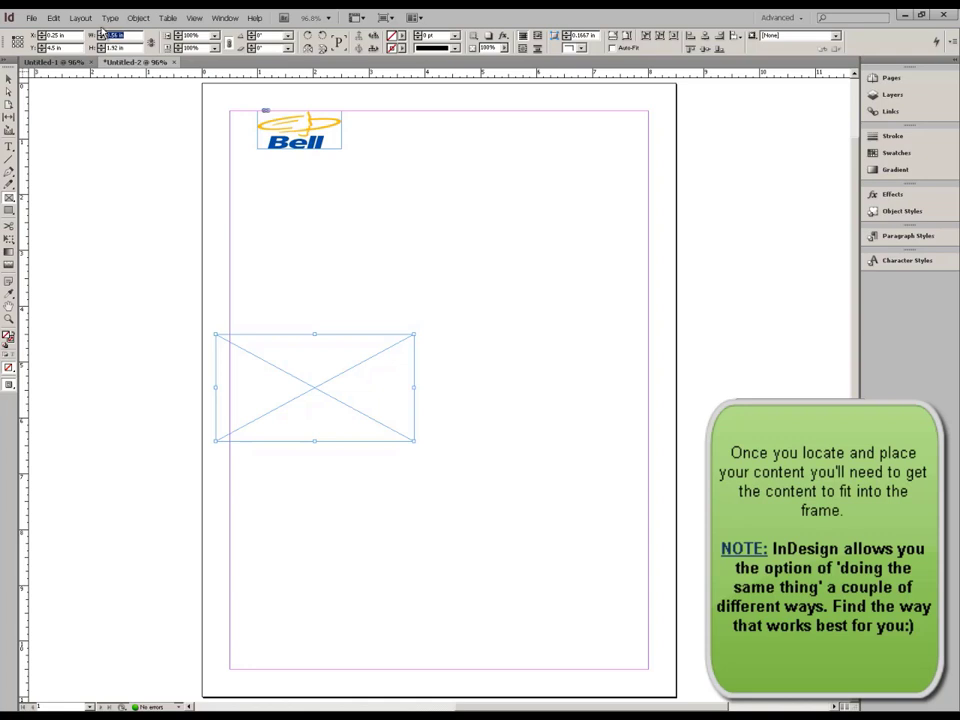
type("8")
left_click(128, 47)
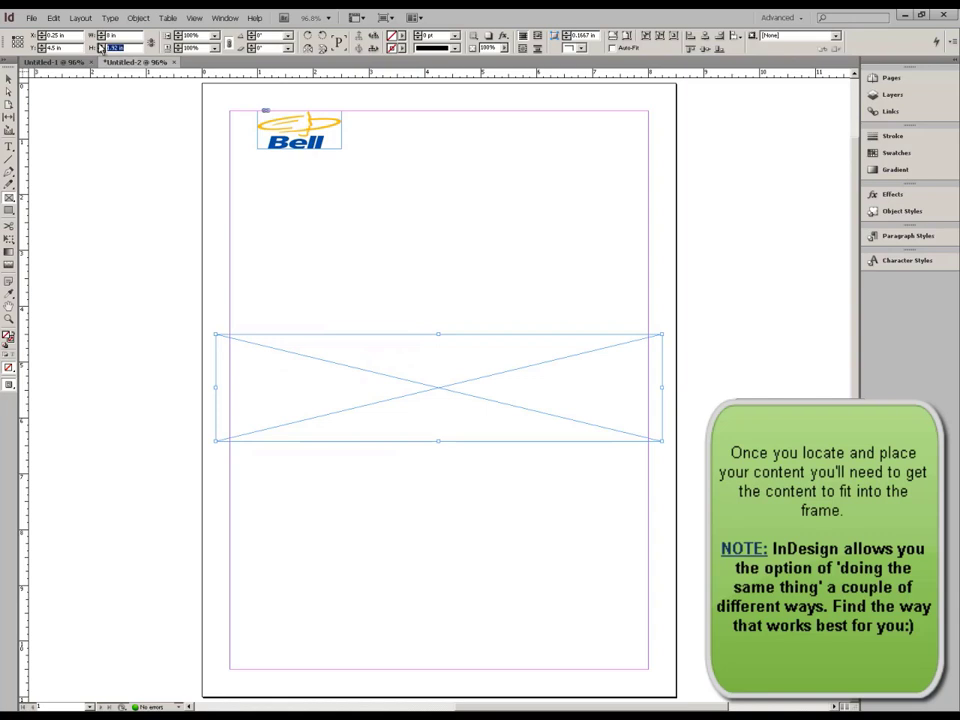
type("2")
key("Return")
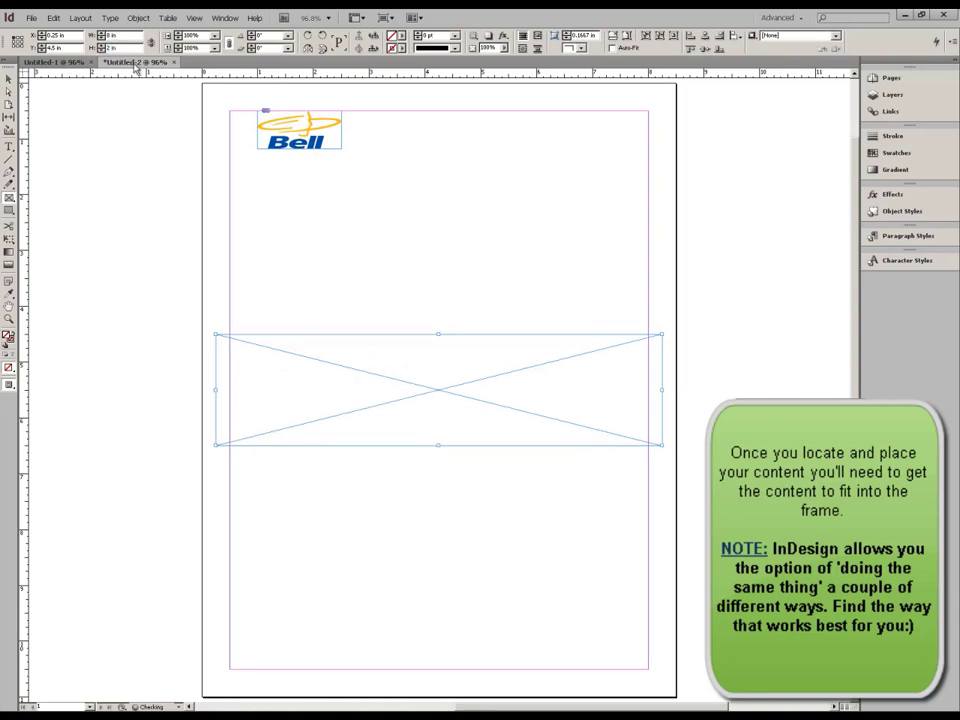
Place the Bell Screen Head.eps file from the Art folder into the 8 by 2 in frame.
left_click(31, 18)
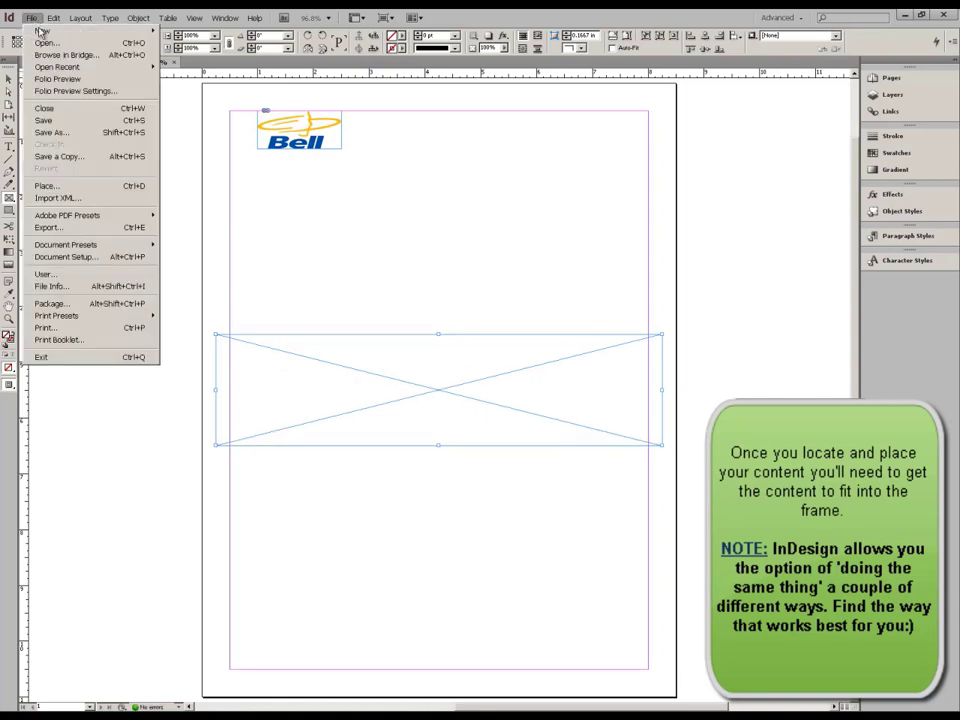
left_click(90, 186)
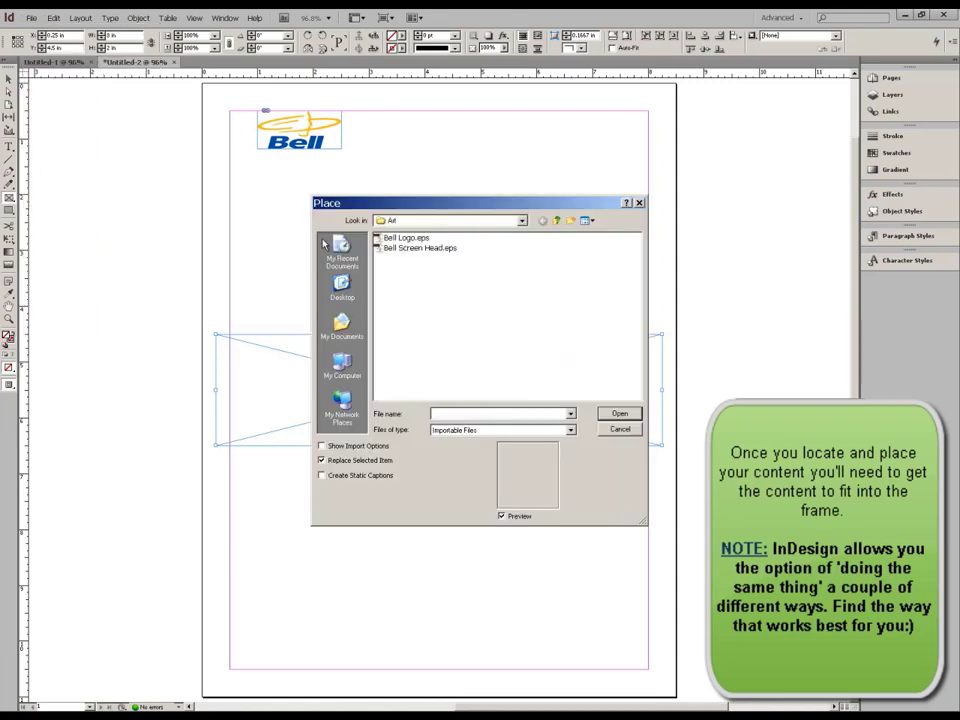
left_click(409, 248)
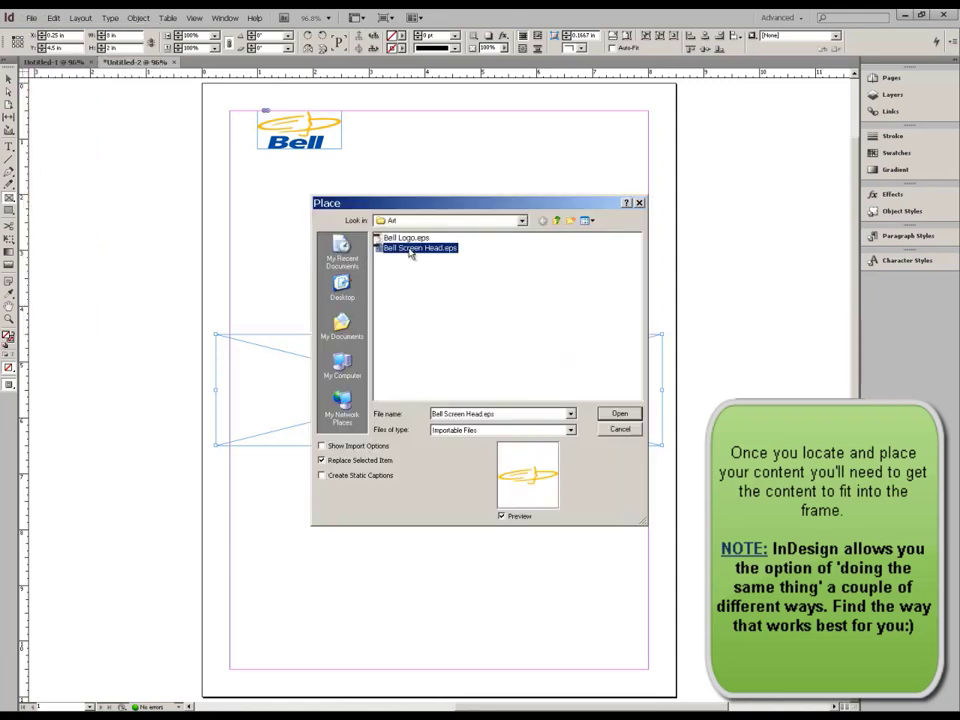
left_click(619, 413)
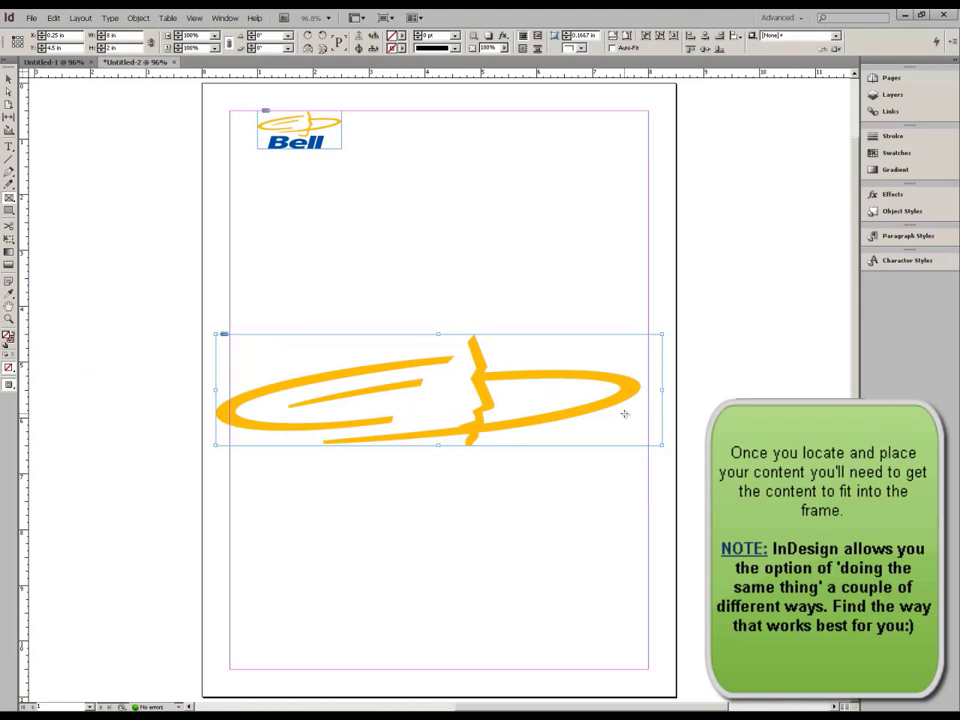
Fit the placed screen head artwork to its frame with Fit Content to Frame.
left_click(138, 17)
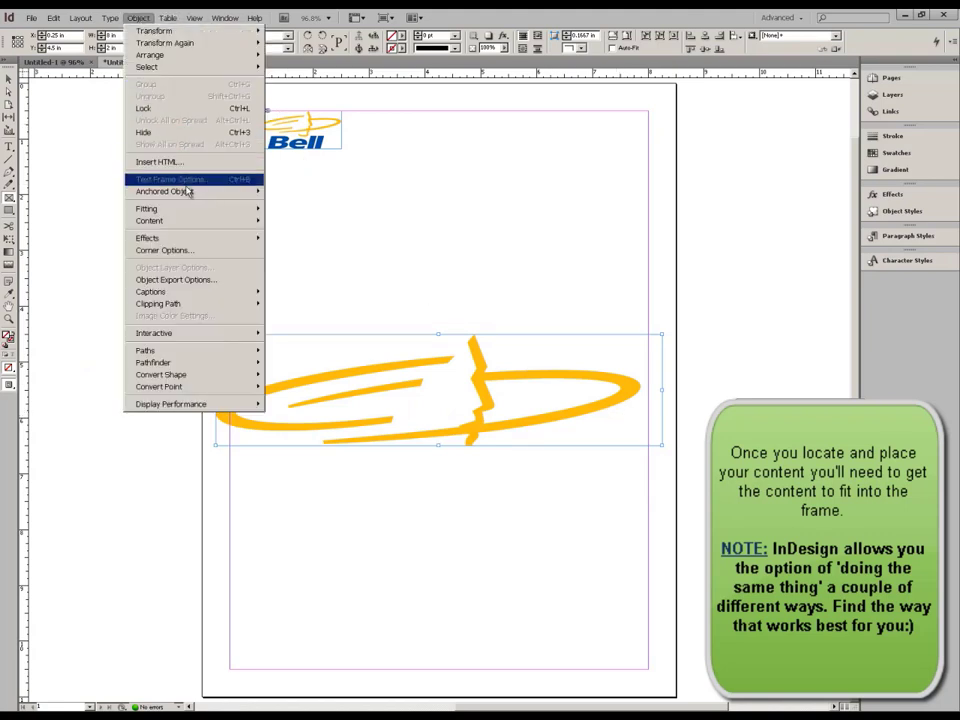
mouse_move(195, 208)
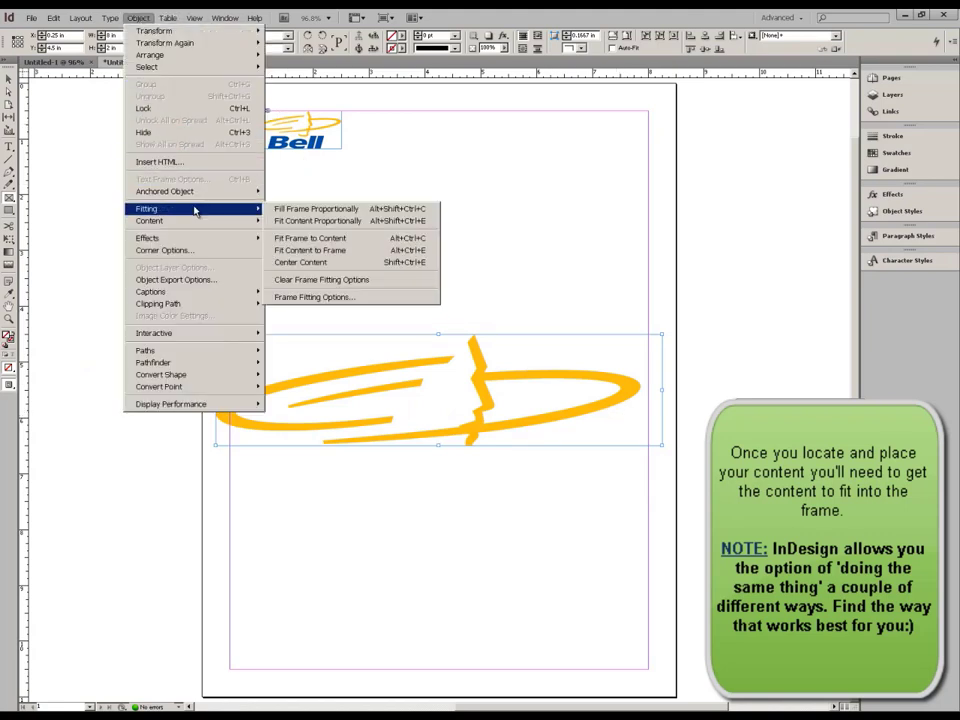
left_click(362, 251)
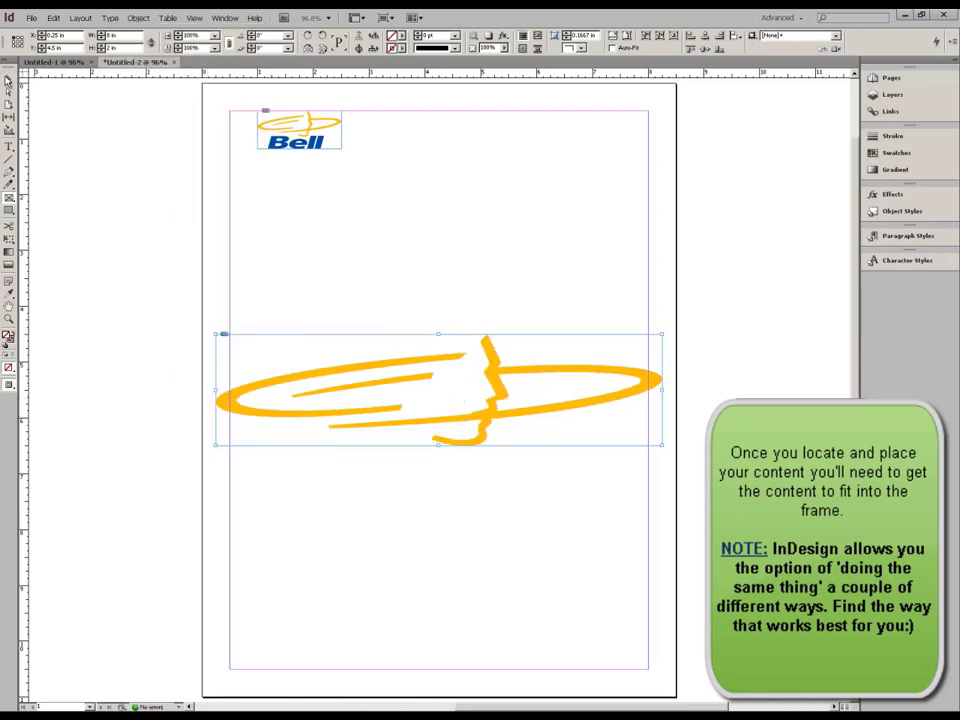
Draw a large rectangular frame about 6.82 by 8.4 in over the page and position it at X 1 in, Y 1.5 in.
left_click(9, 199)
left_click_drag(231, 140, 610, 607)
double_click(66, 35)
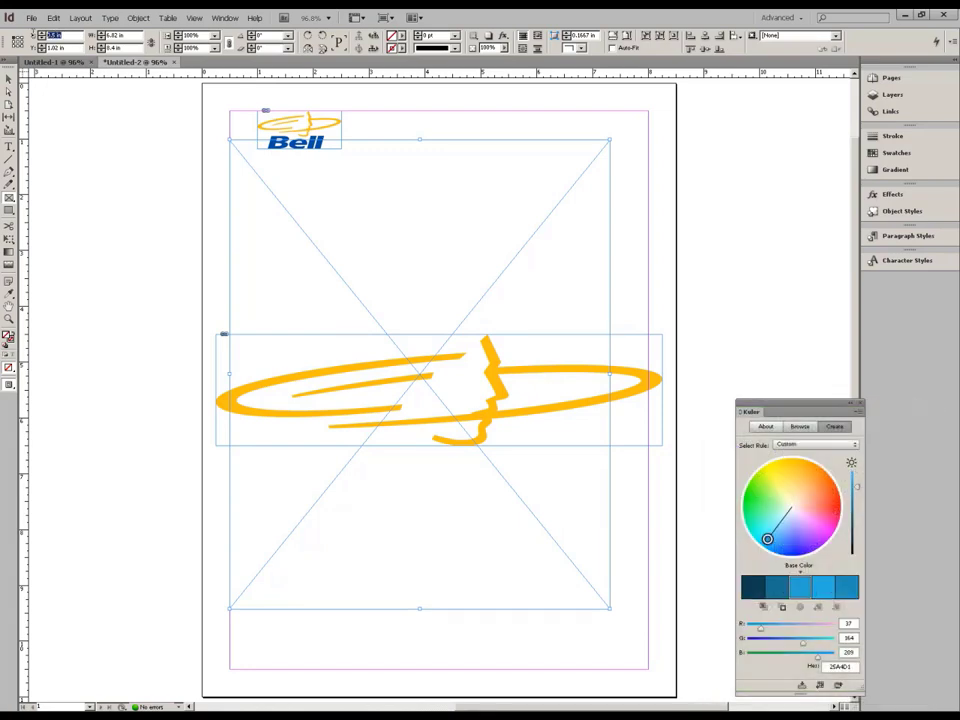
type("0")
key("Tab")
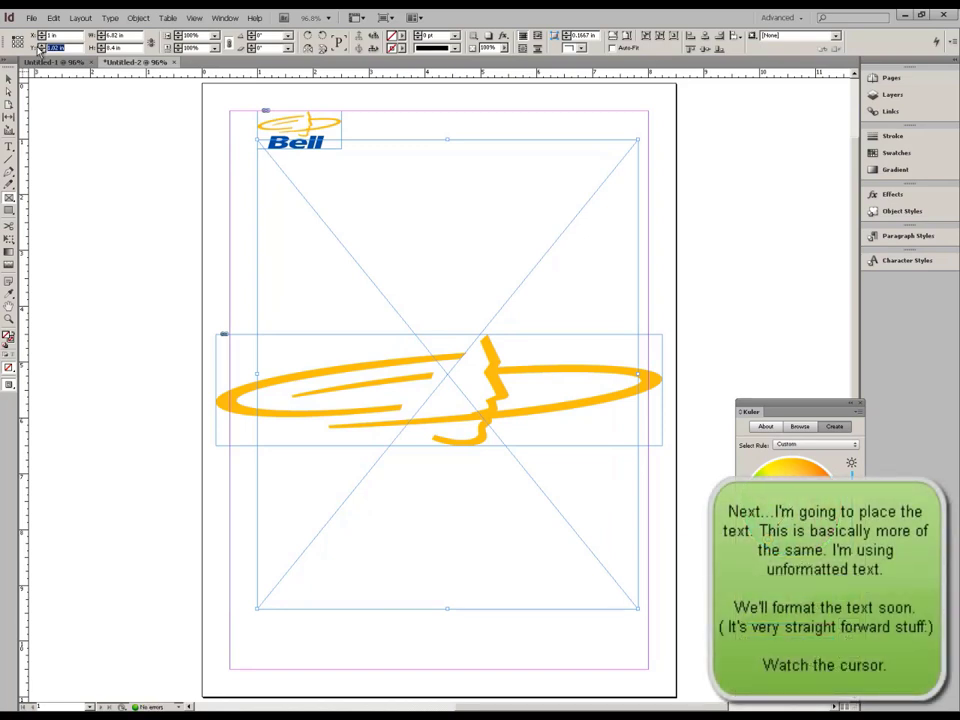
type("0")
type(".5")
key("Tab")
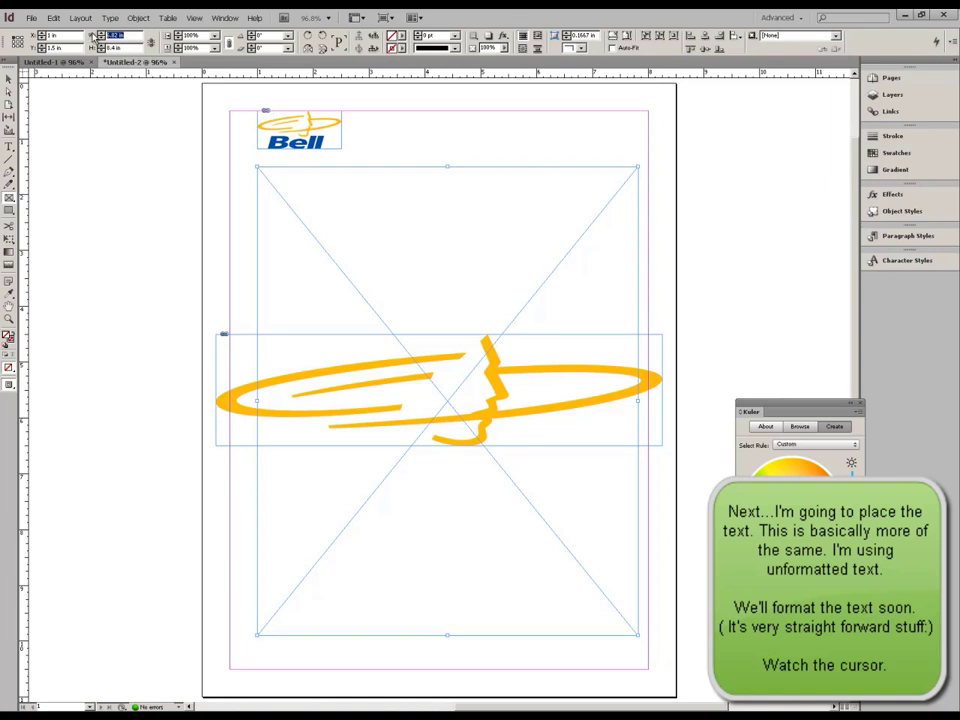
Set the large frame's width to 7 in and its height to 9 in.
type("7")
key("Tab")
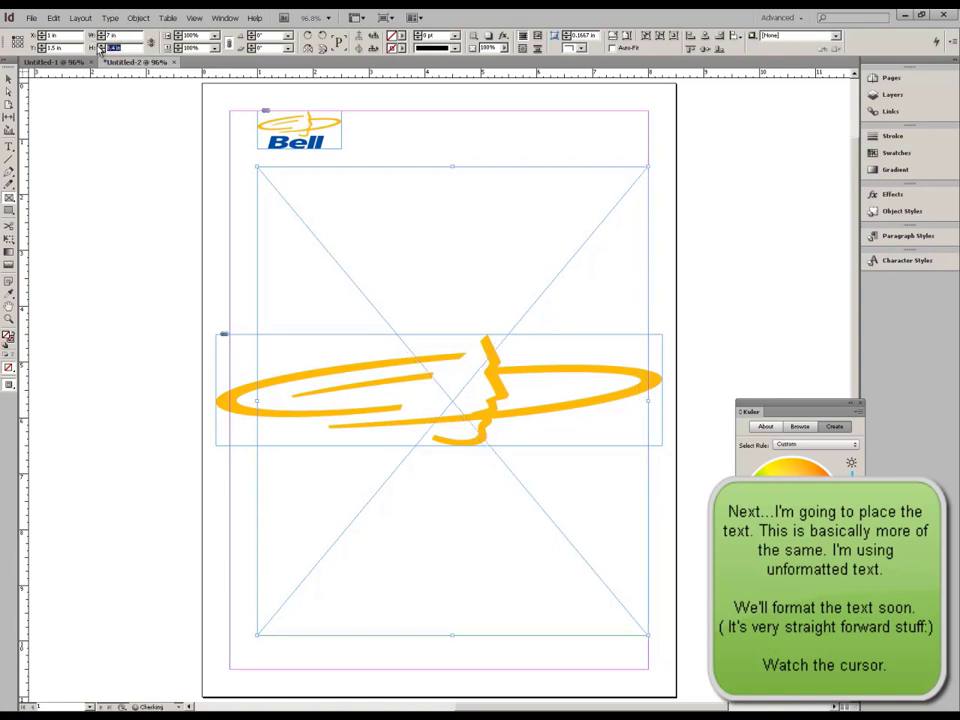
type("9")
key("Return")
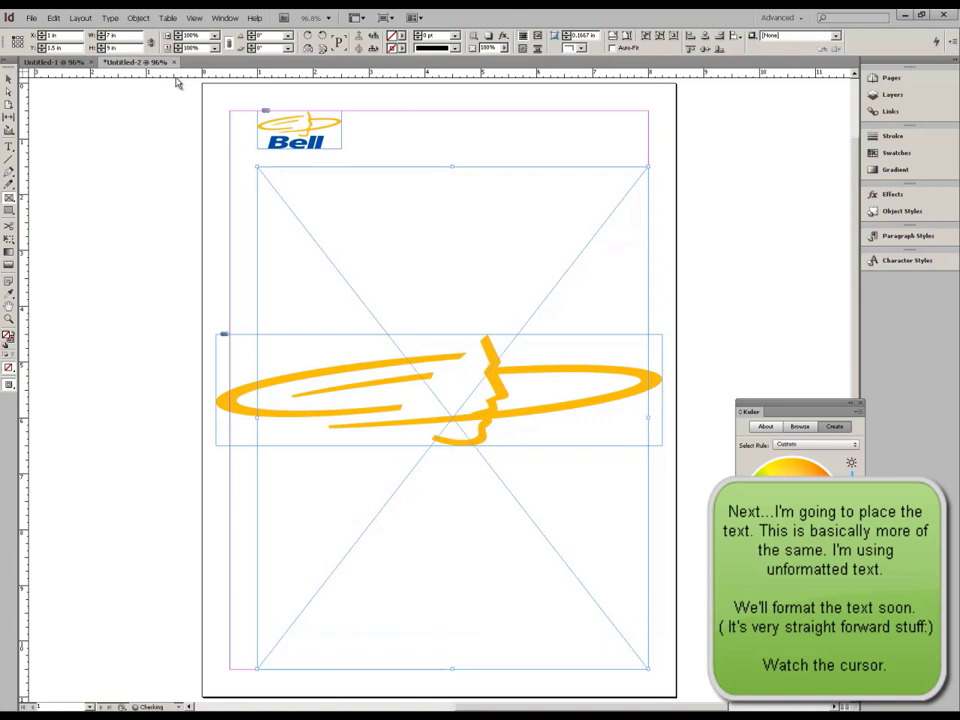
Try to place BELLText.txt from the GRA120wk1_Pick-Up folder in the large frame with Show Import Options on, accepting the default text import options.
left_click(31, 18)
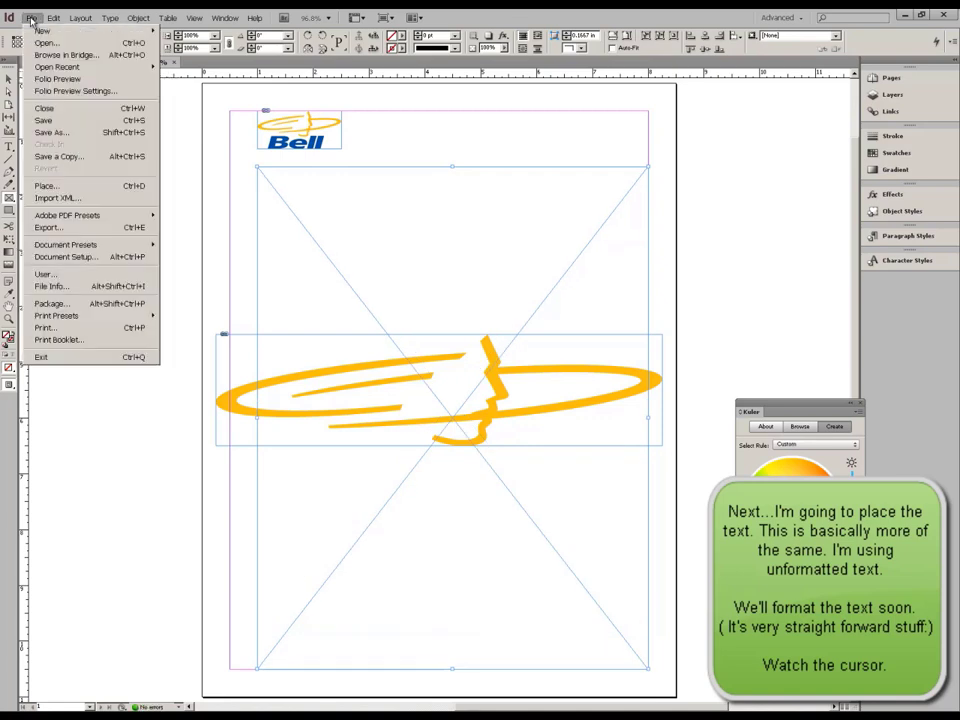
left_click(88, 186)
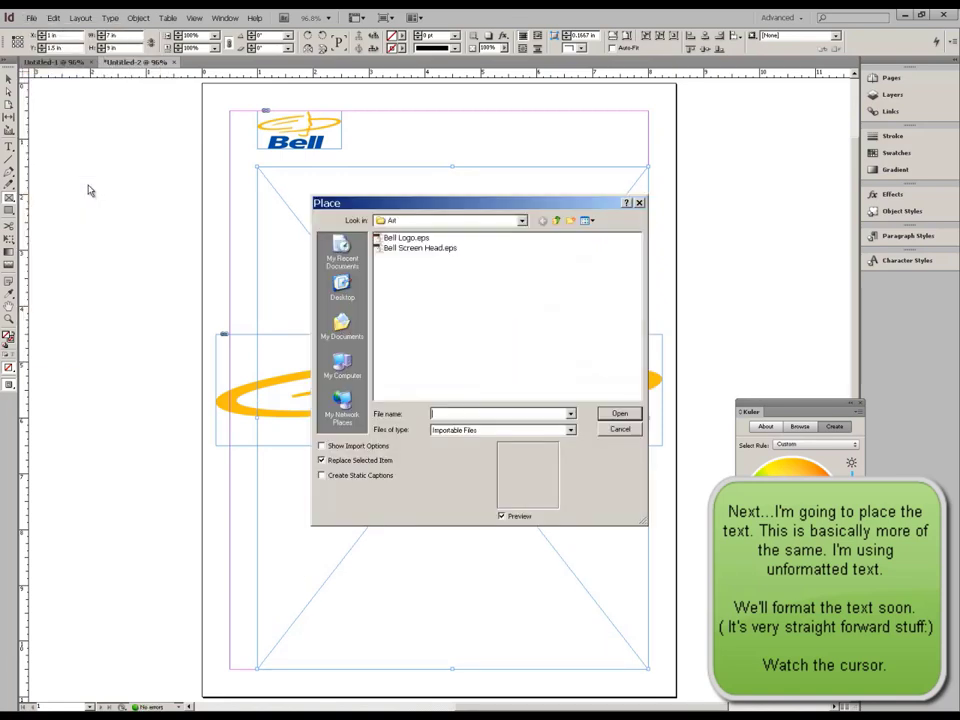
left_click(561, 225)
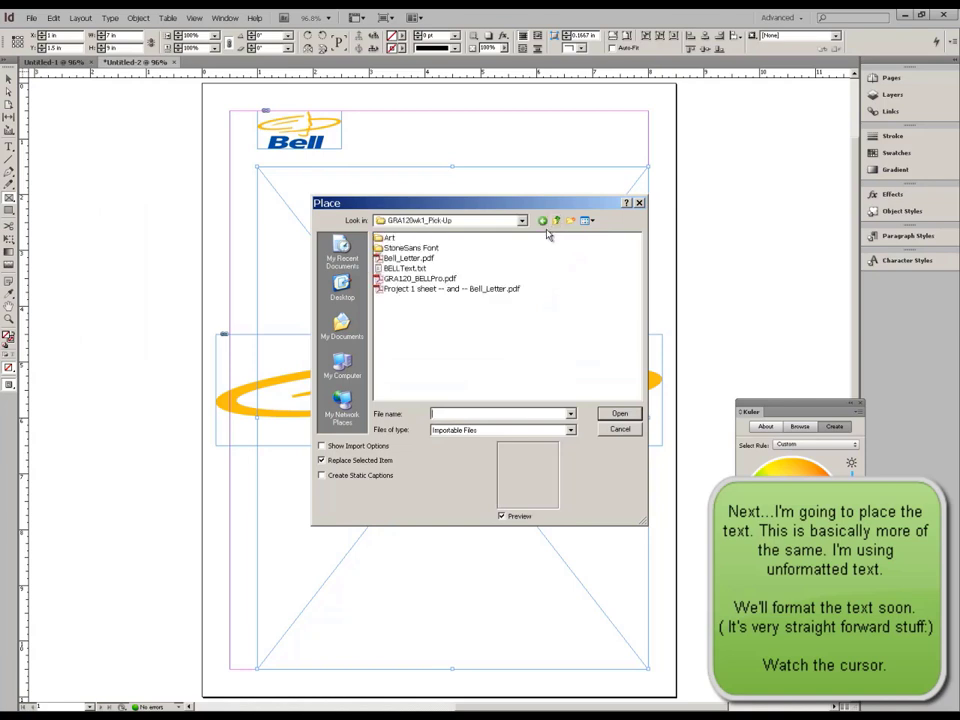
left_click(420, 270)
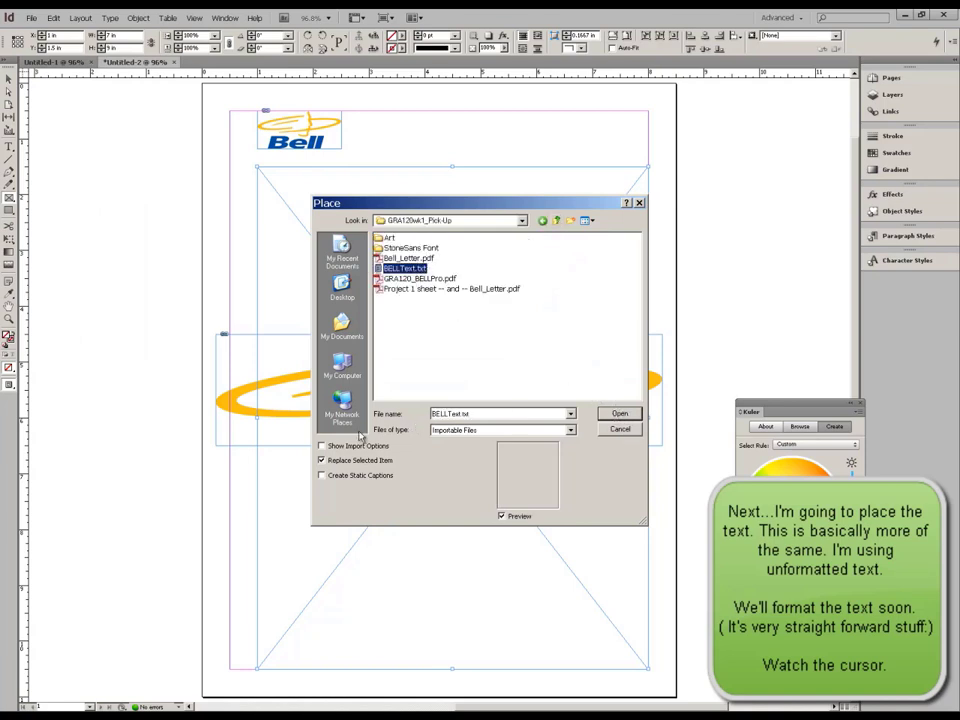
left_click(321, 445)
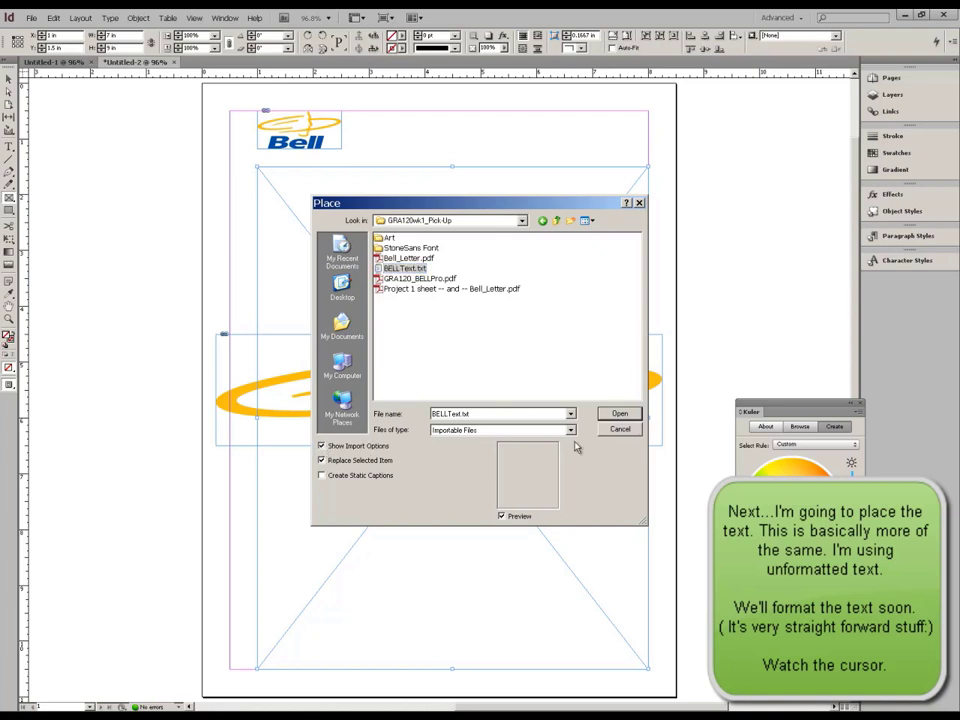
left_click(620, 413)
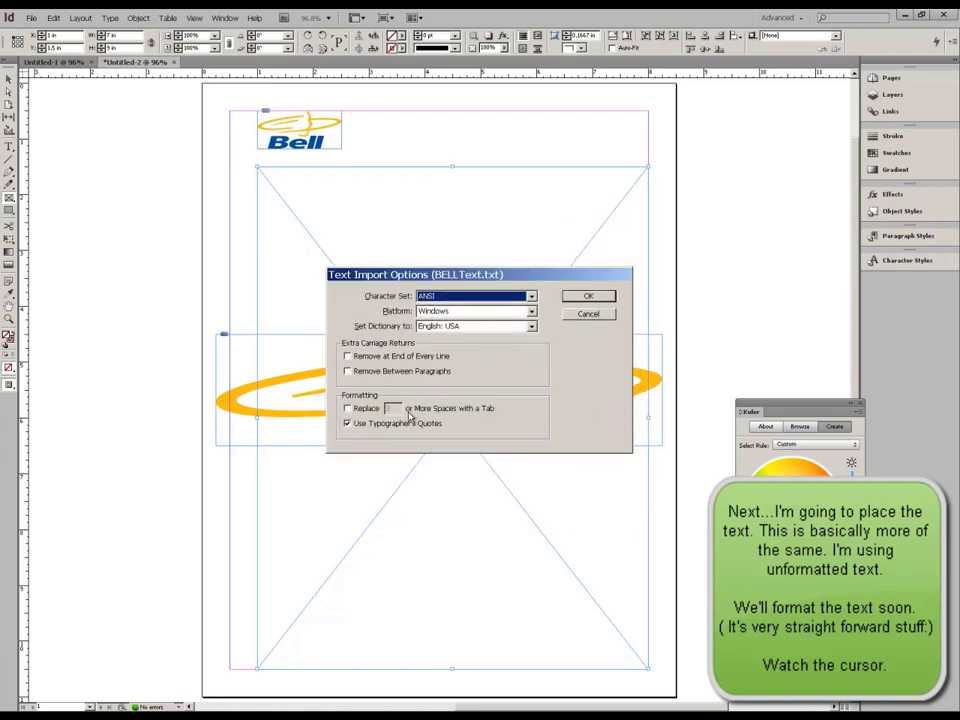
left_click(586, 297)
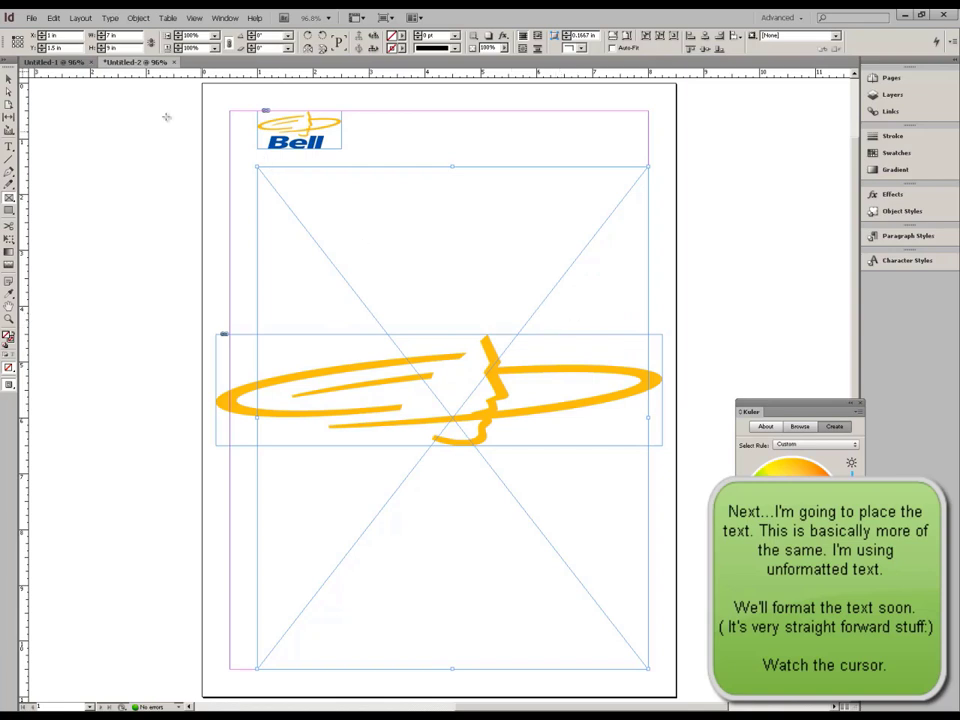
Place BELLText.txt into the large frame without showing import options.
left_click(31, 18)
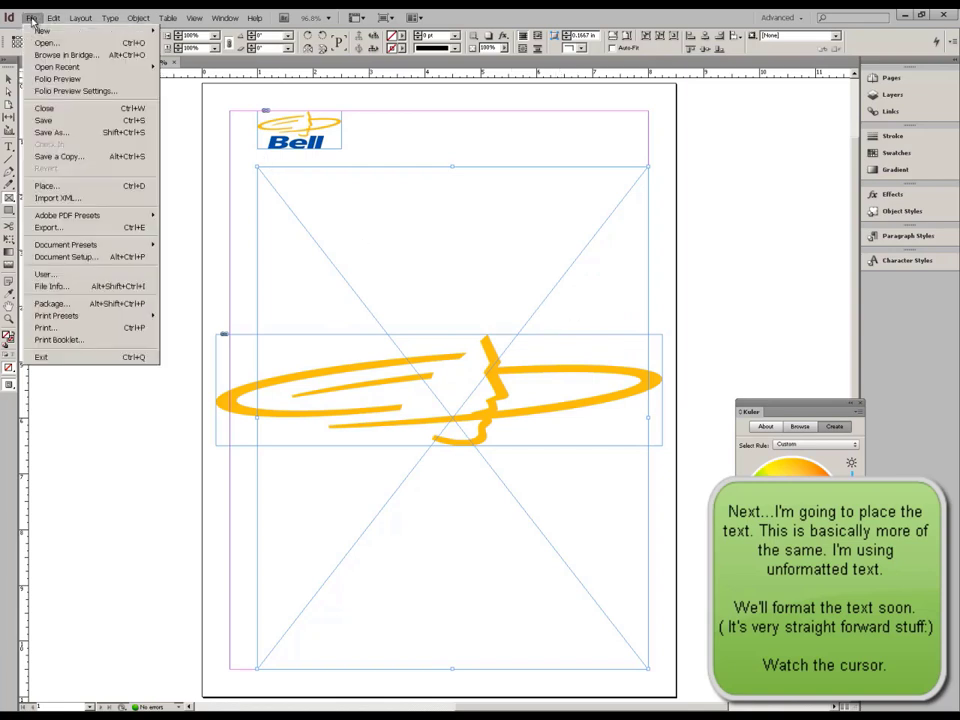
left_click(50, 186)
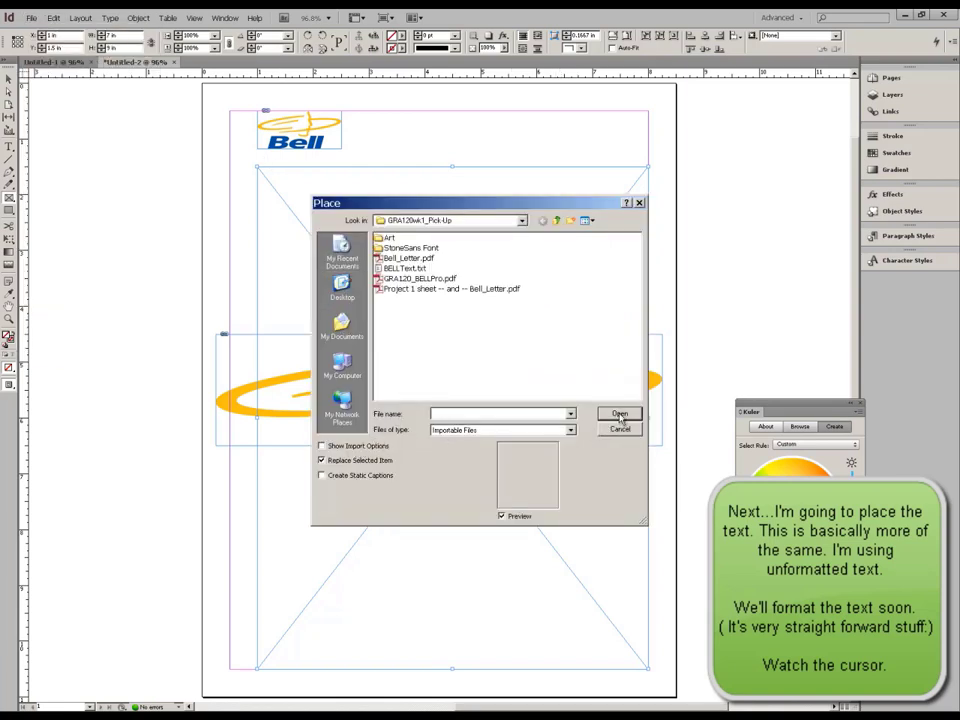
left_click(405, 268)
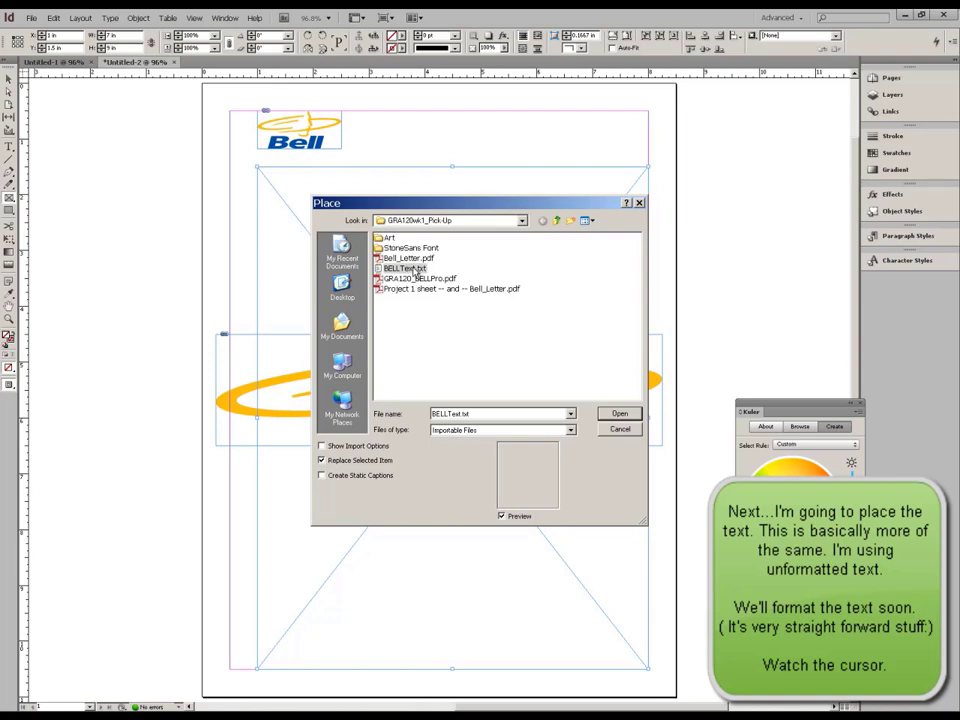
left_click(618, 413)
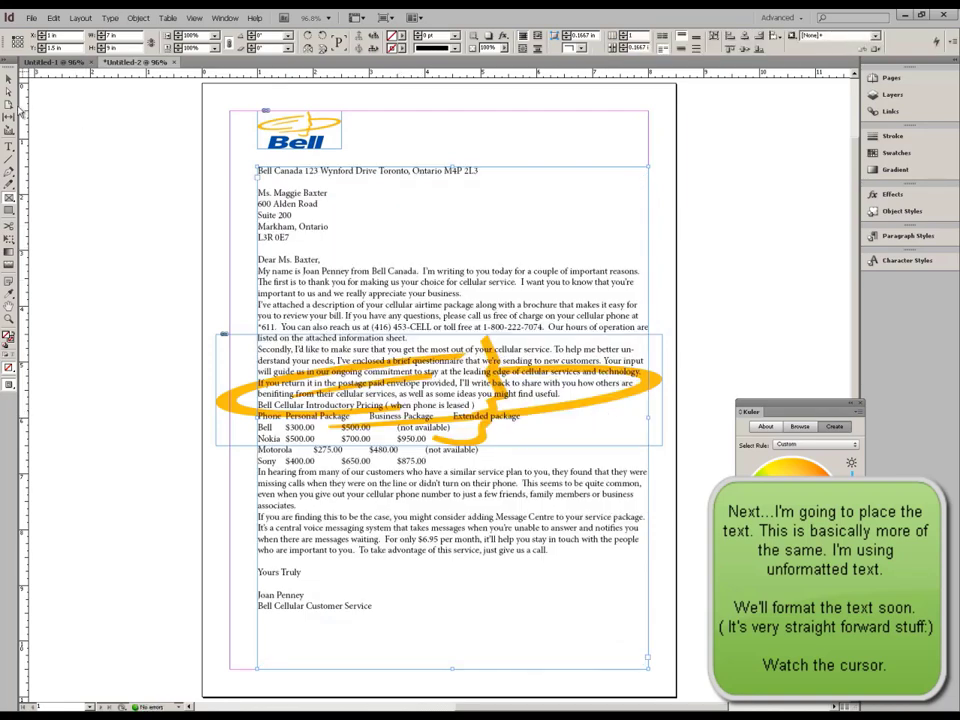
Select all of the letter text with the Type tool and set its font to Arial at 10 pt.
left_click(10, 147)
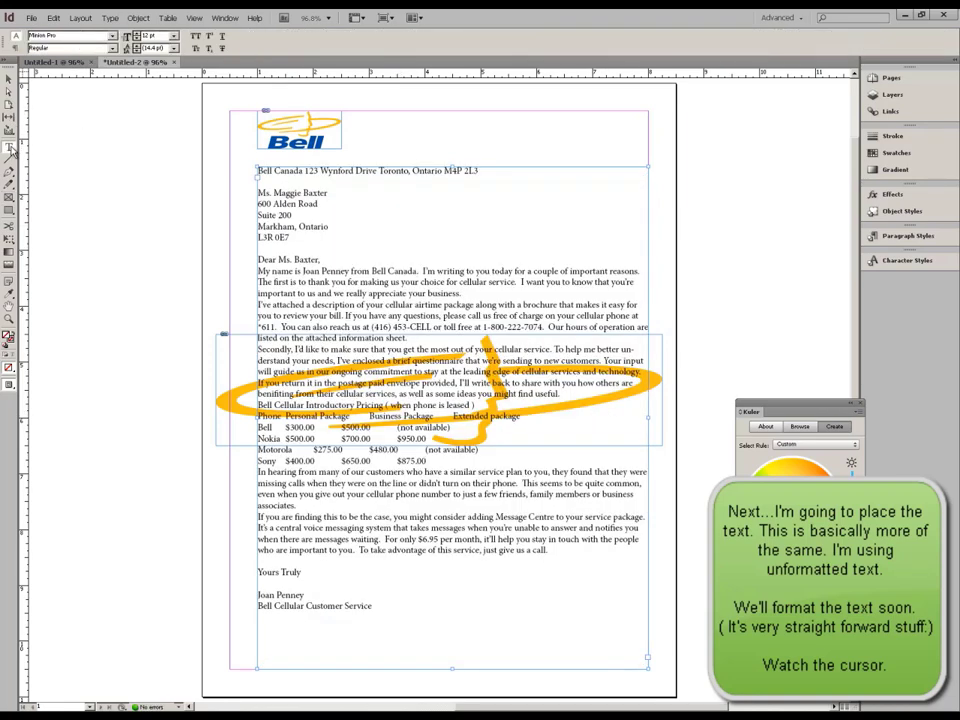
left_click(10, 147)
left_click(47, 147)
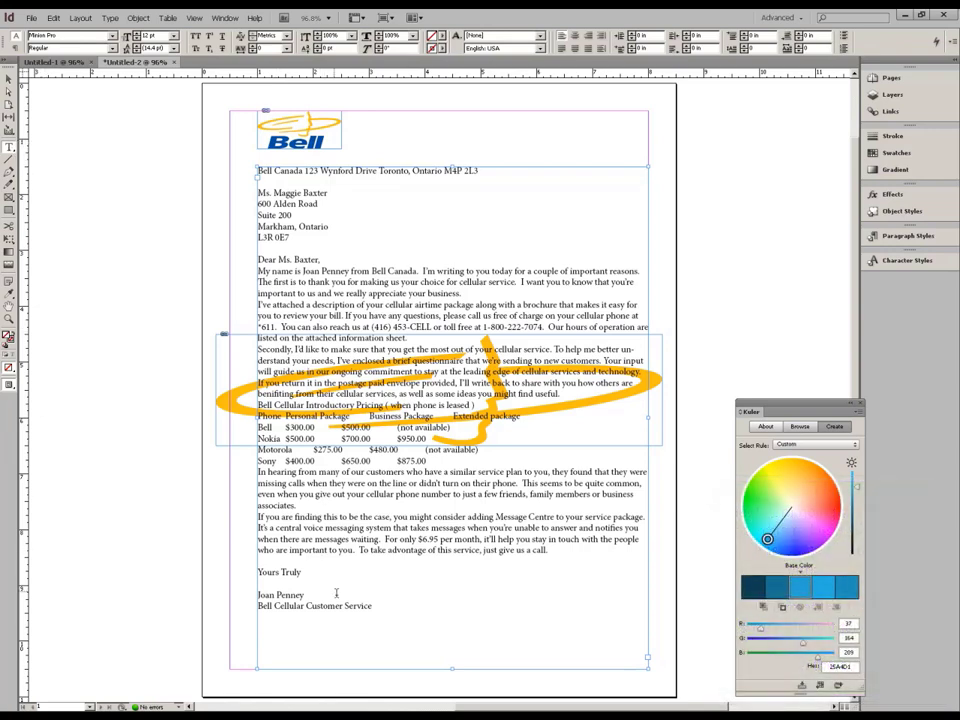
left_click_drag(373, 606, 190, 125)
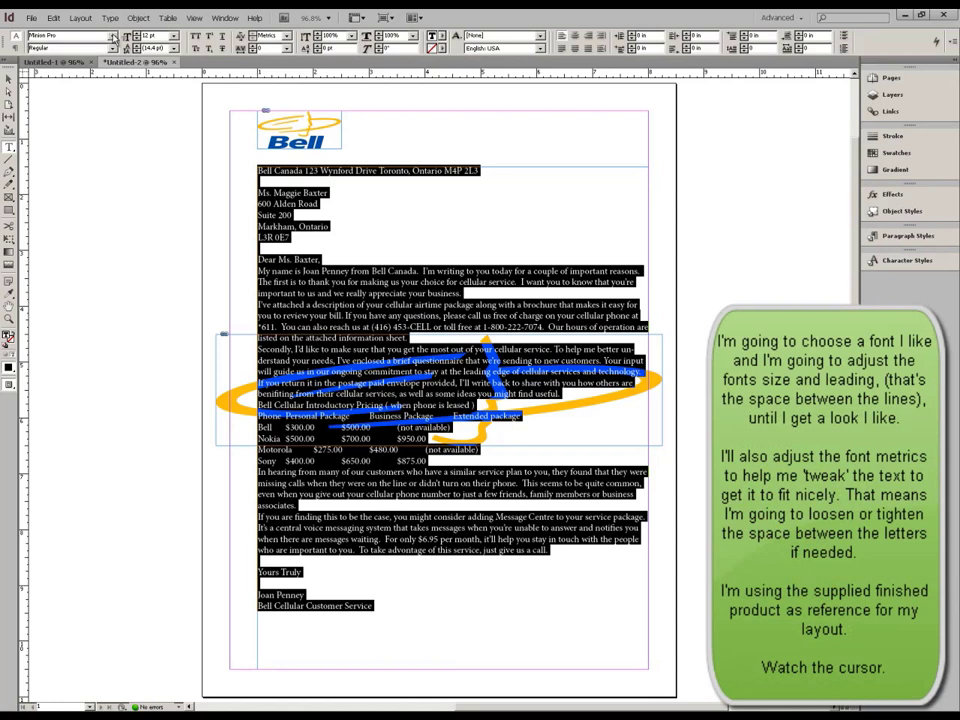
left_click(113, 37)
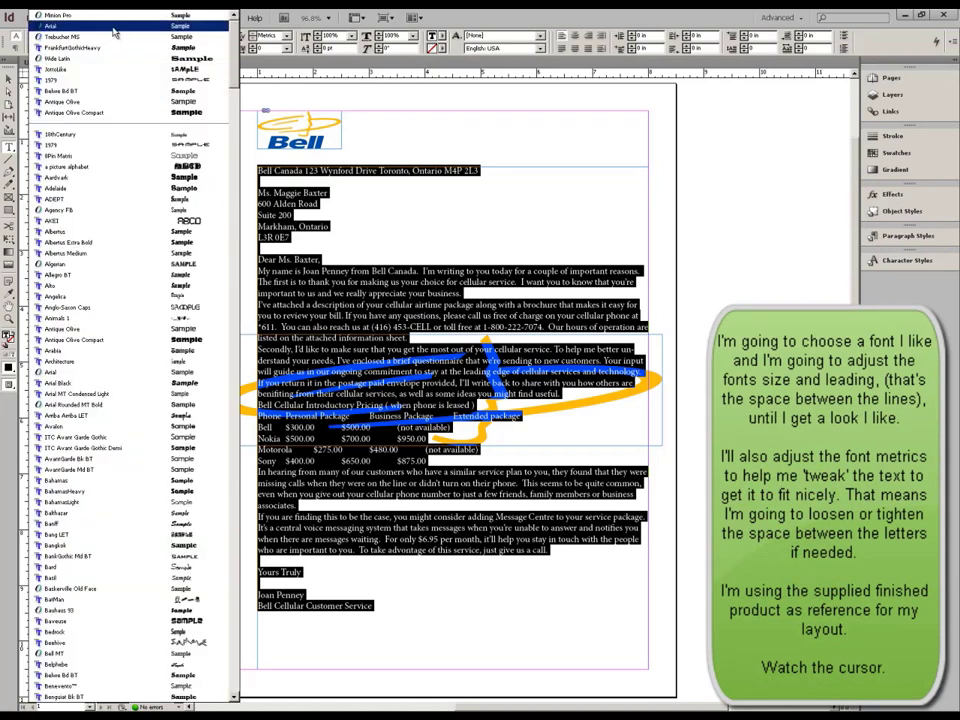
left_click(113, 28)
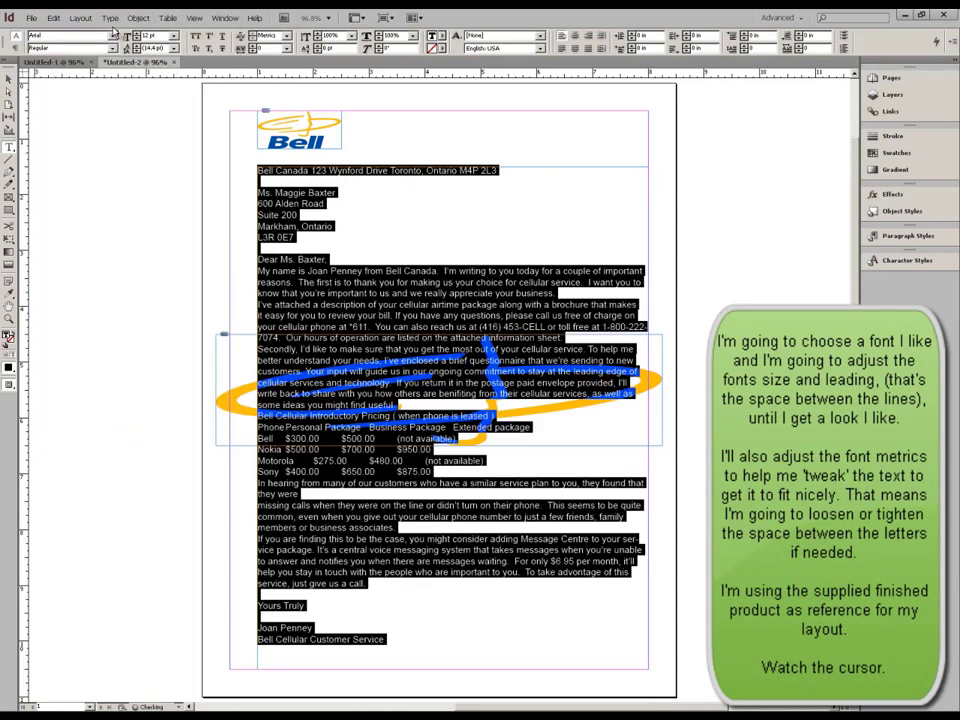
left_click(173, 37)
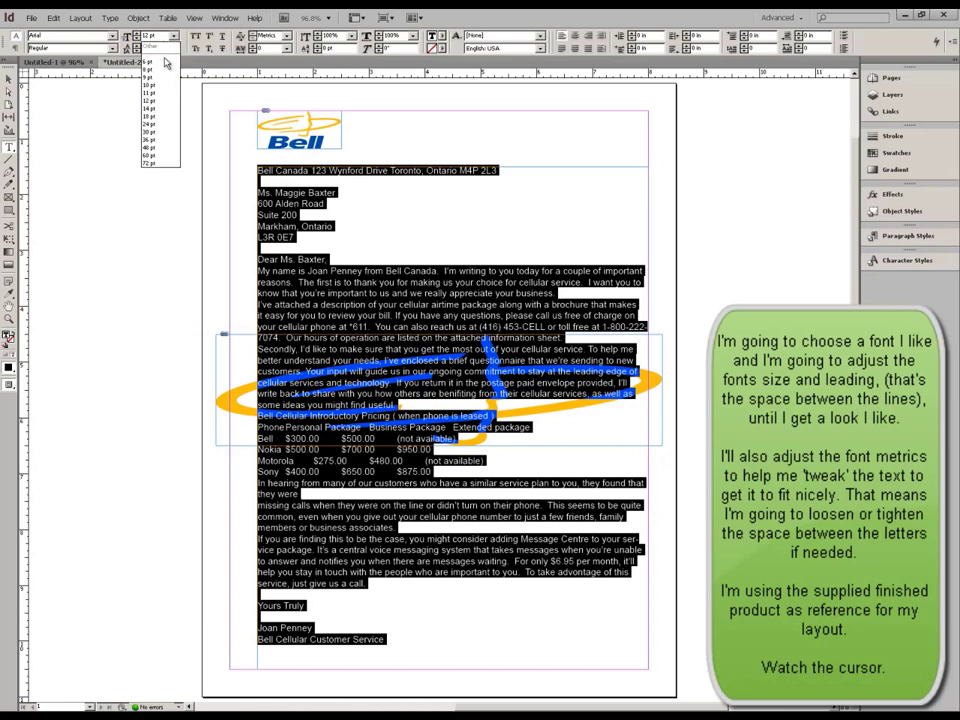
left_click(158, 86)
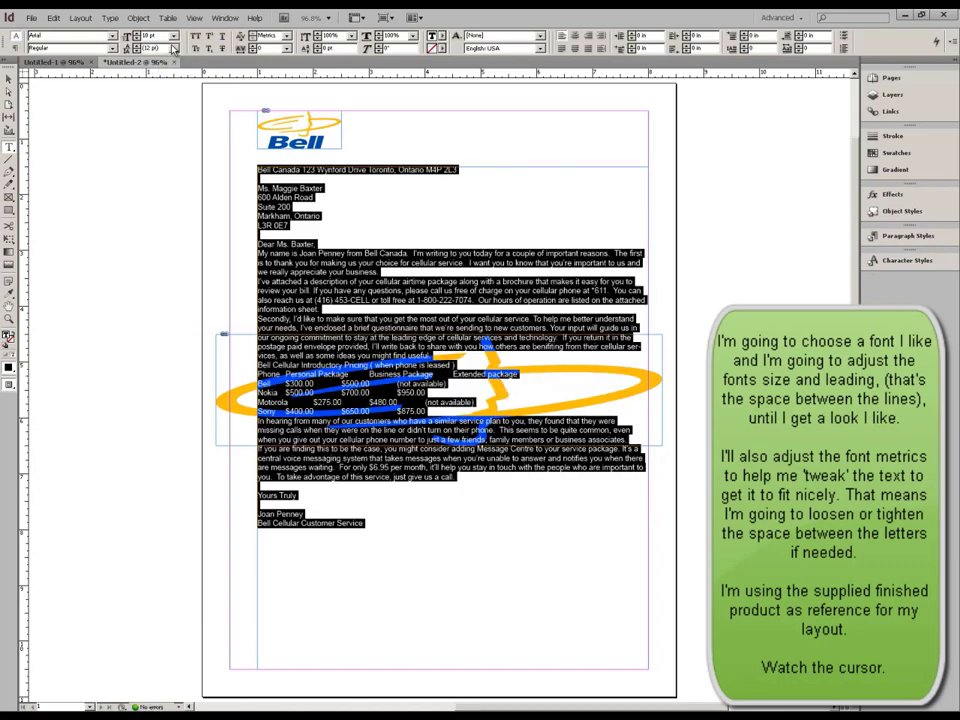
Set the selected letter text's leading to 12 pt and its tracking to -10.
left_click(173, 48)
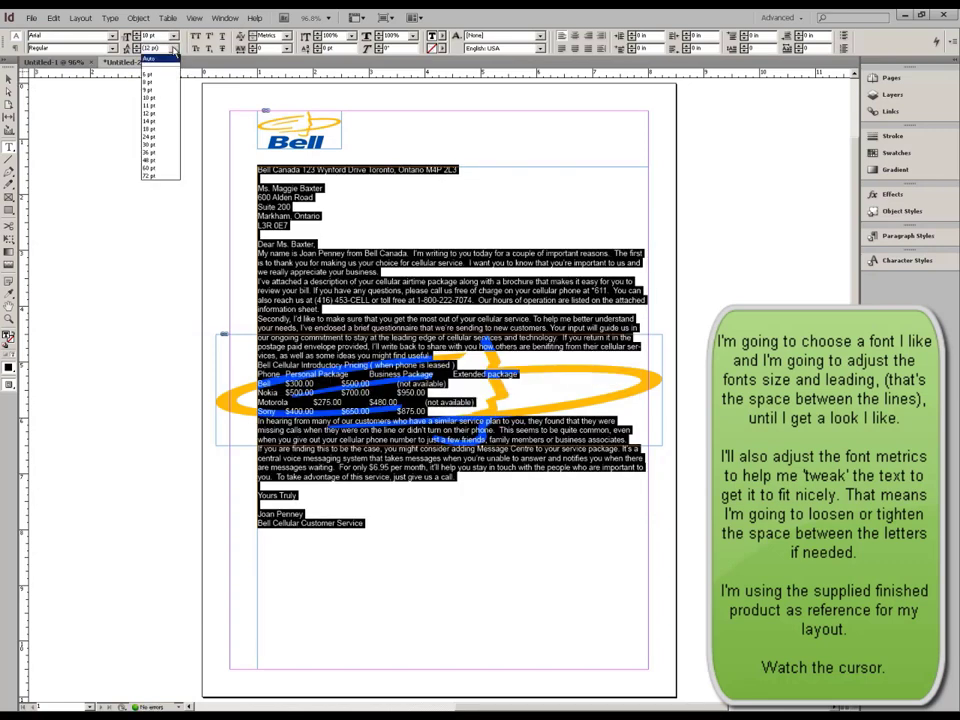
left_click(157, 113)
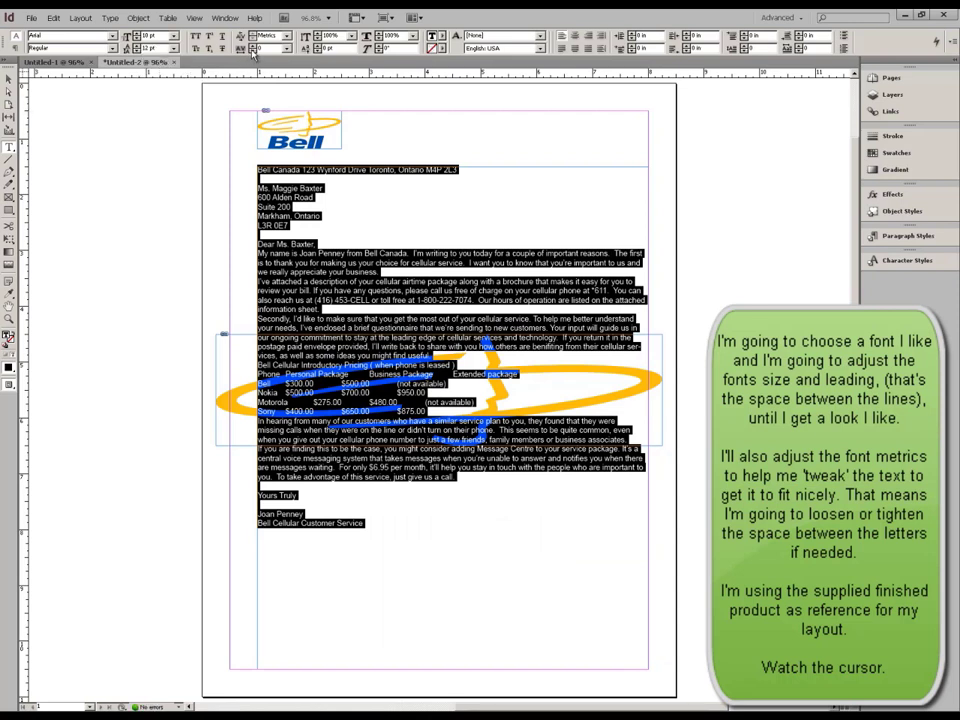
left_click(286, 49)
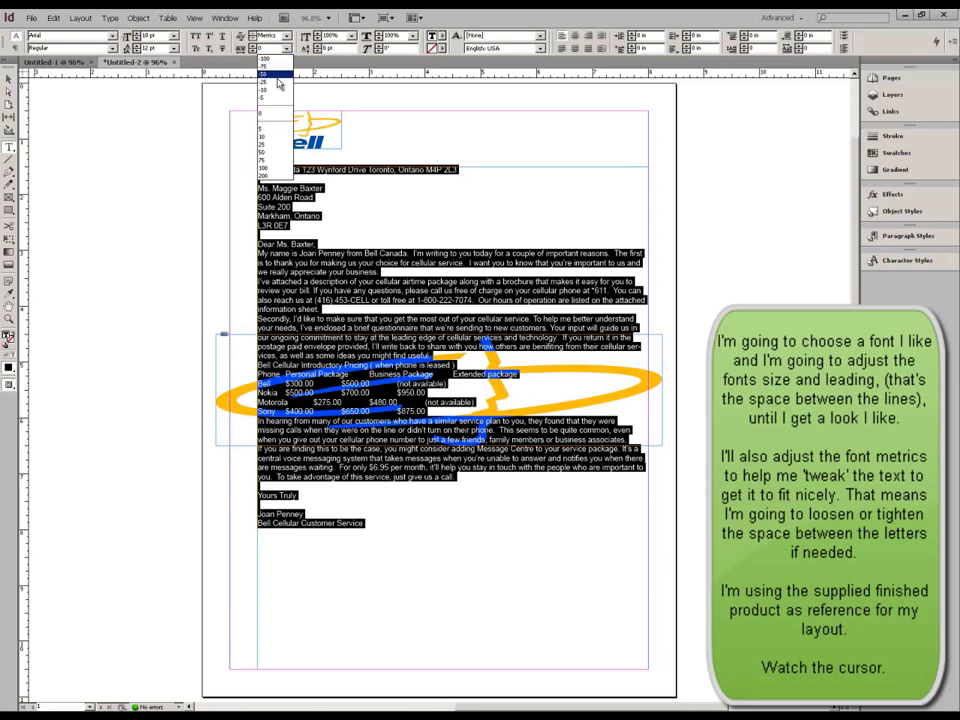
left_click(278, 91)
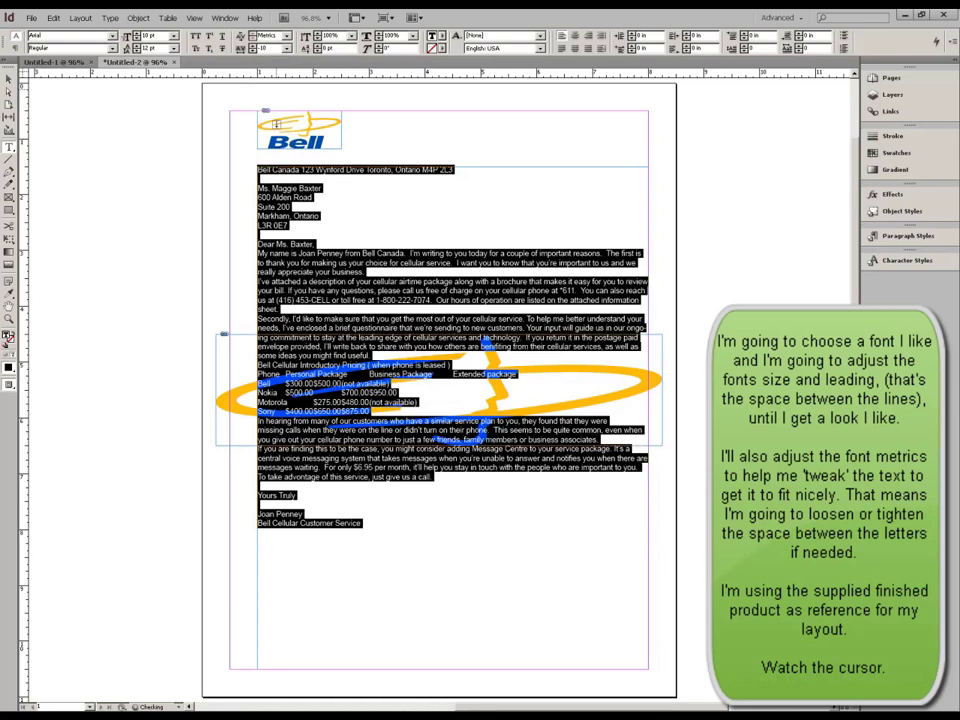
Insert a blank line after the salutation and after each body paragraph except the closing one, leaving the pricing rows together.
left_click(377, 271)
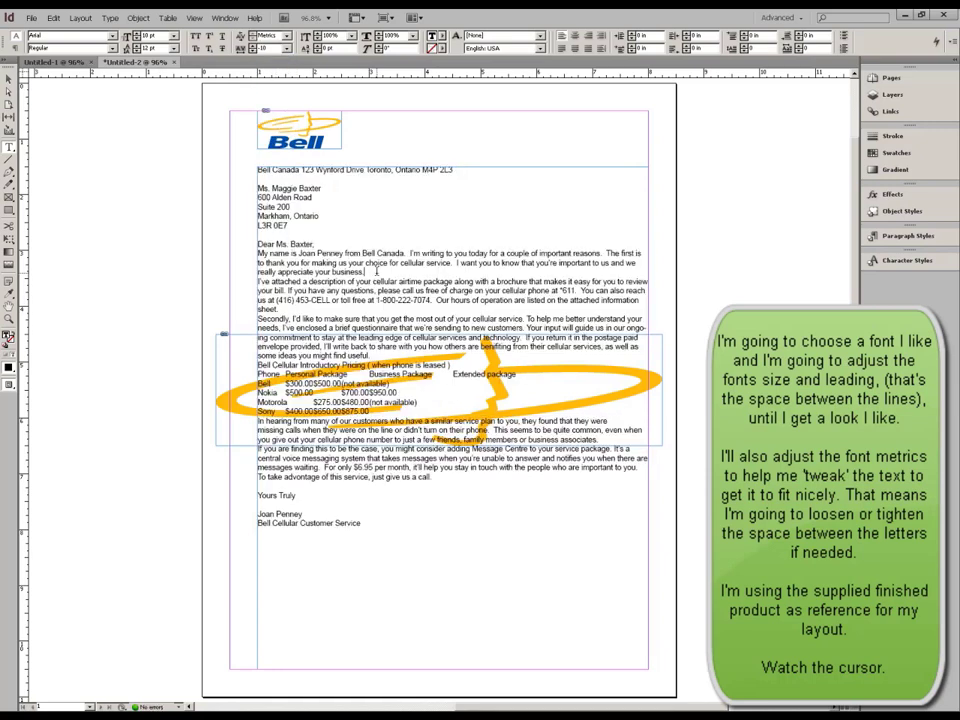
key("Return")
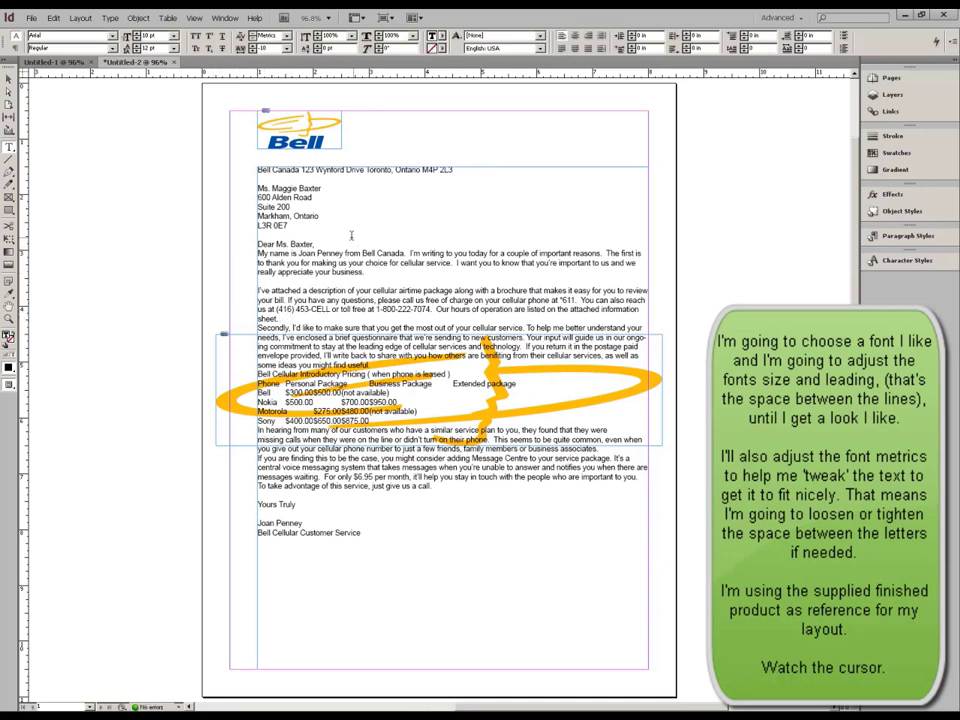
key("Return")
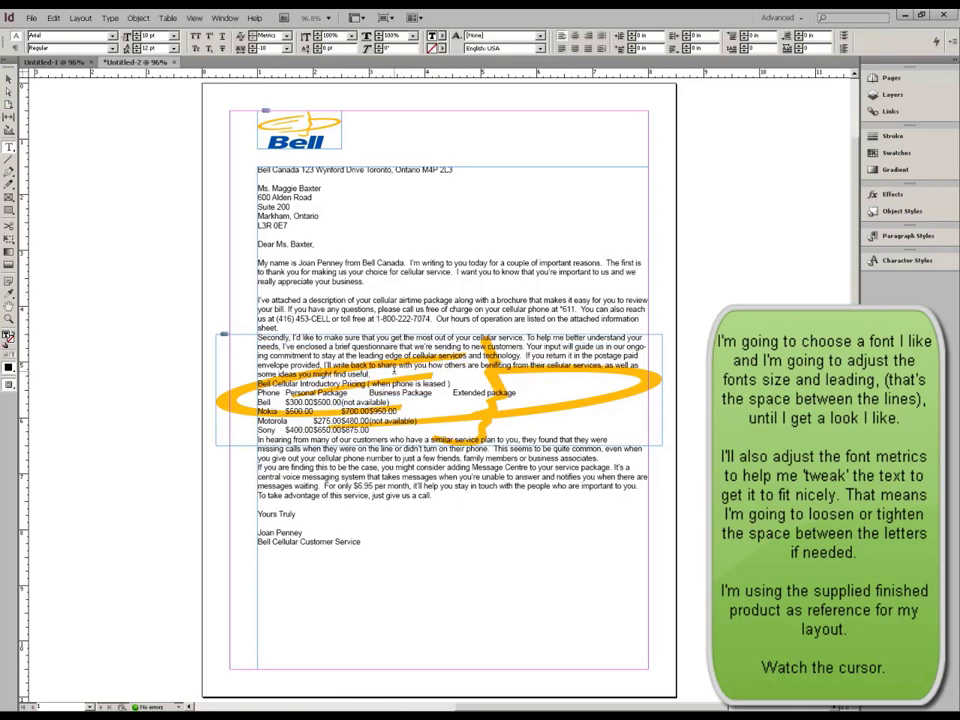
key("Return")
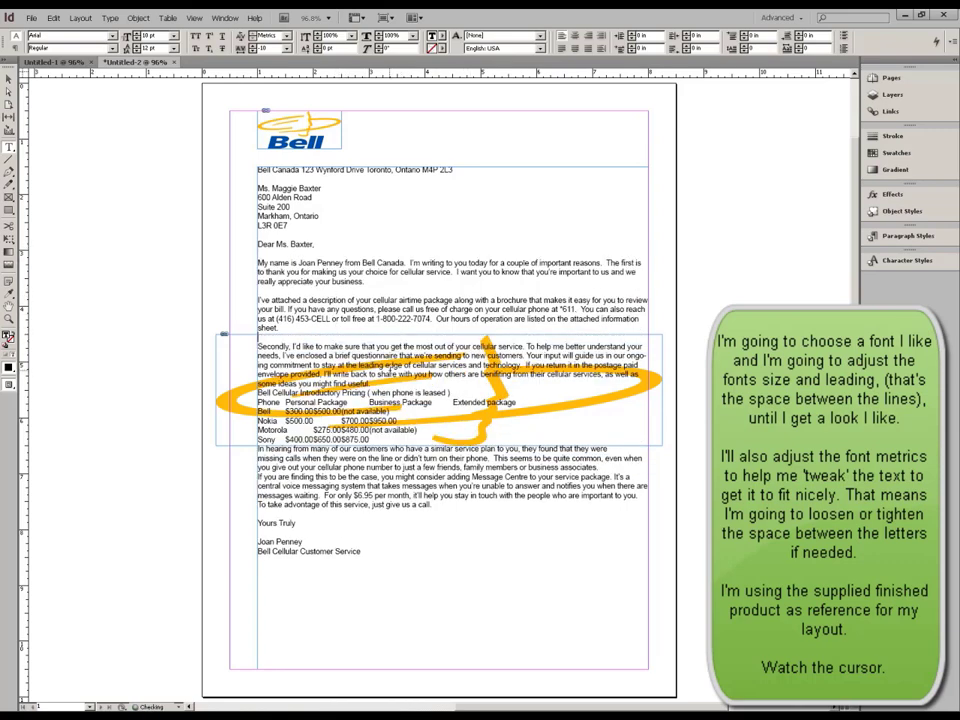
key("Return")
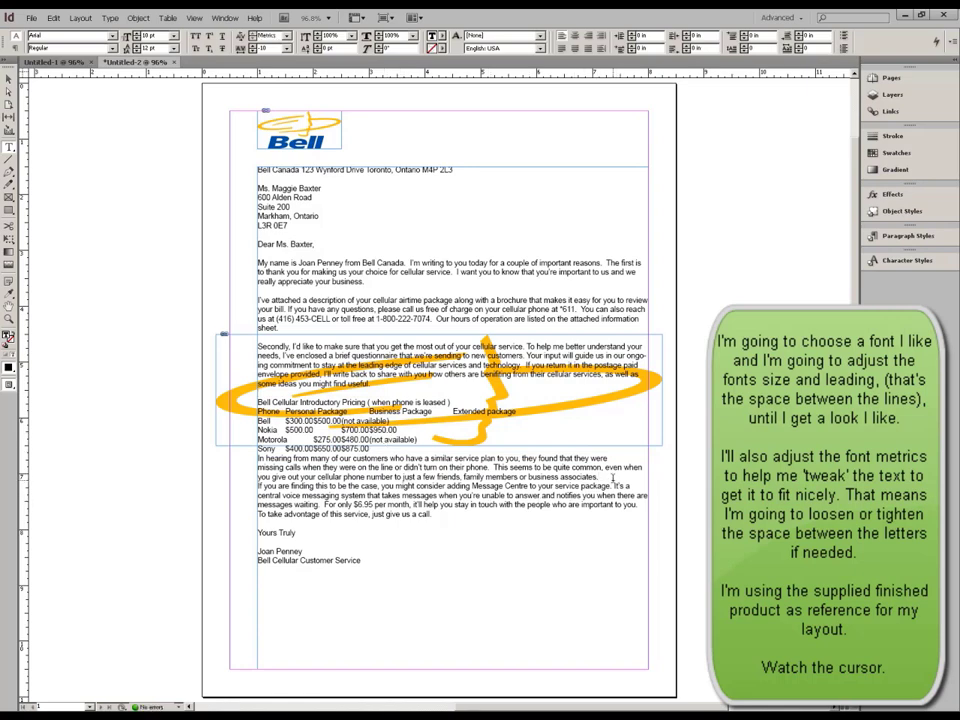
key("Return")
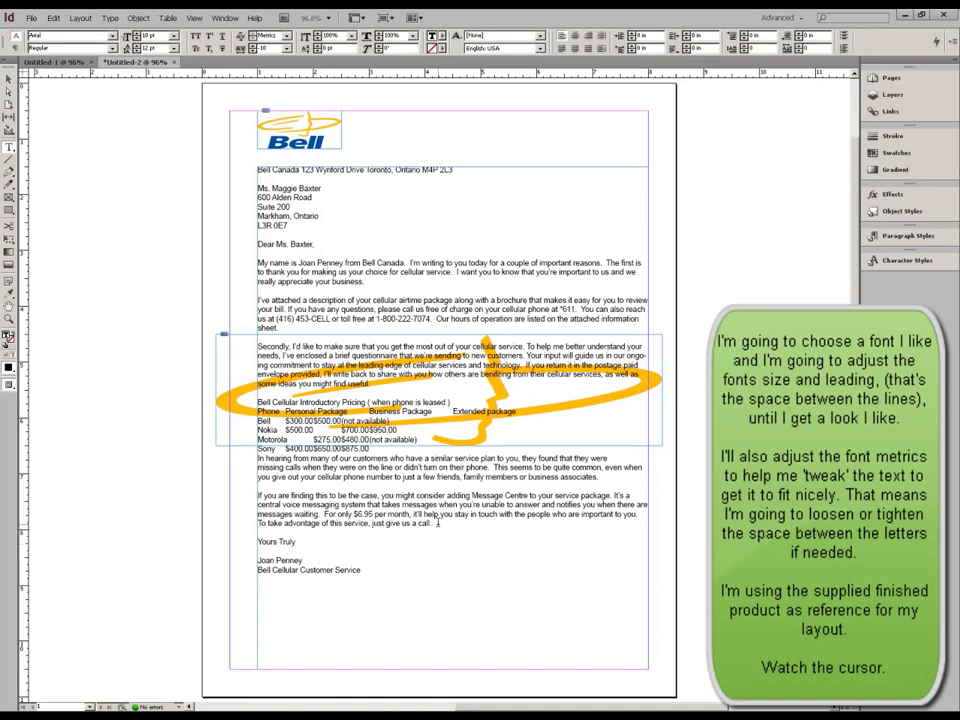
Add an extra blank line above Yours Truly and above the signature, and one below the Sony pricing row.
key("Return")
key("Return")
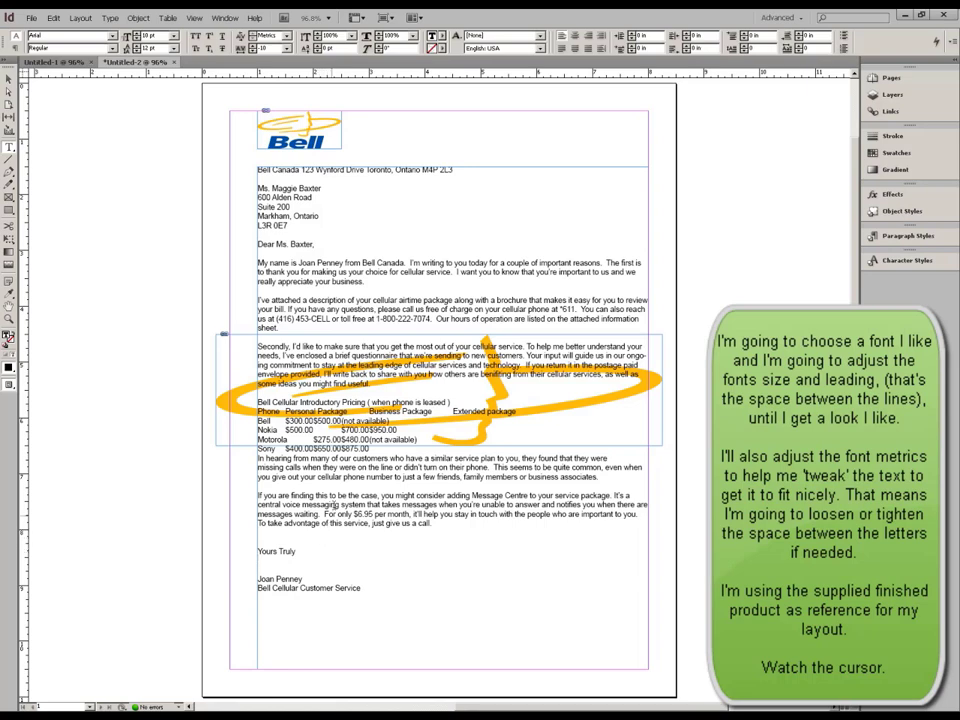
left_click(396, 448)
key("Return")
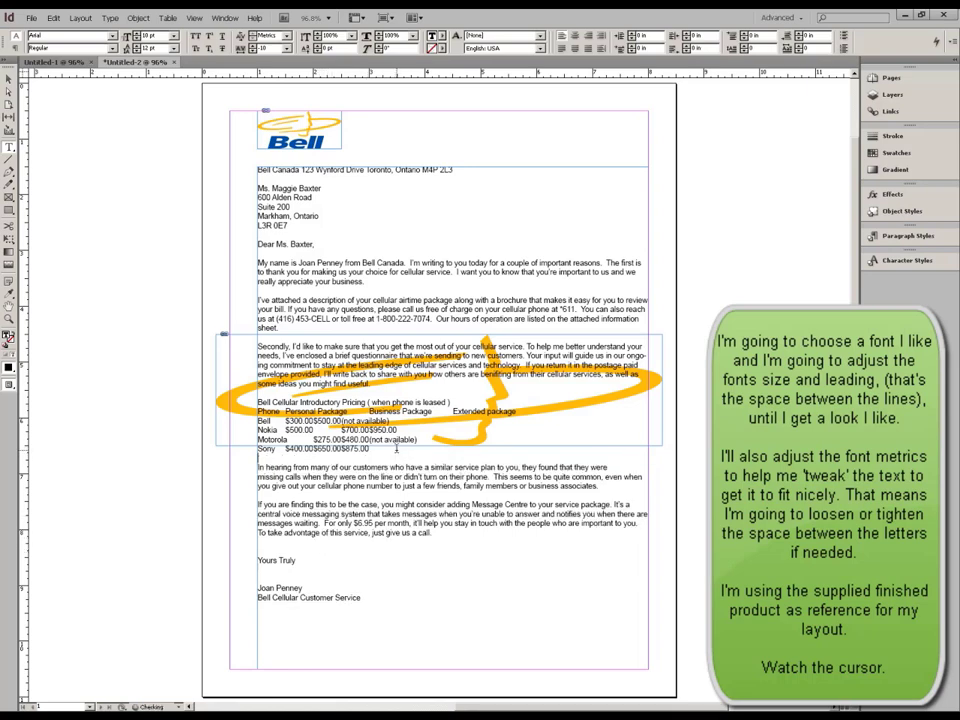
Tighten the tracking of the paragraph beginning "I've attached a description" to -20.
double_click(268, 327)
left_click(255, 300, "shift")
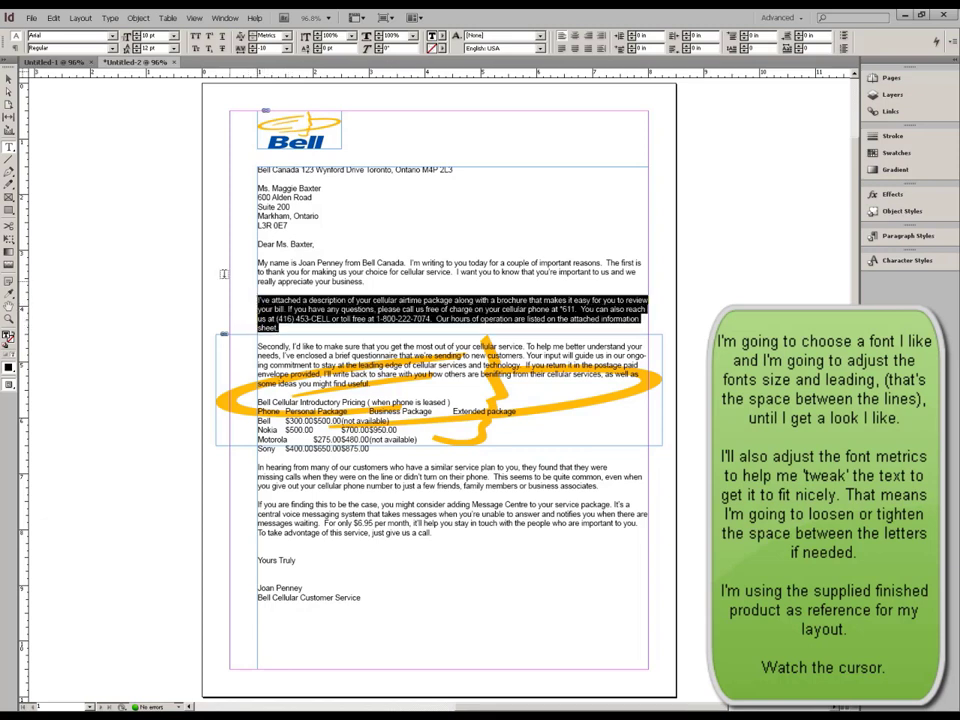
left_click(252, 47)
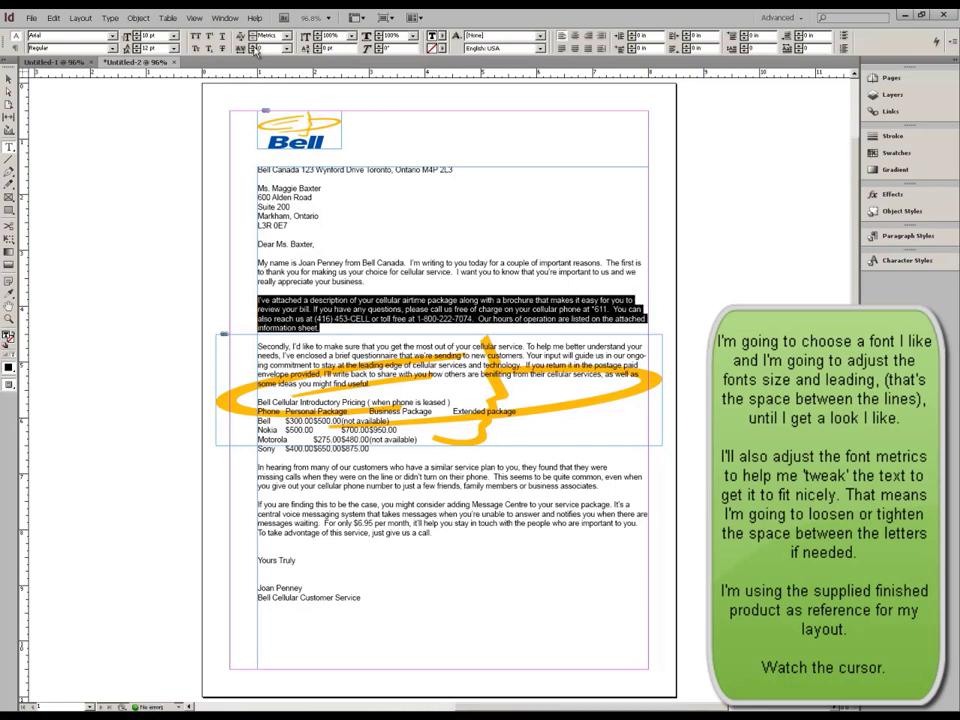
left_click(253, 51)
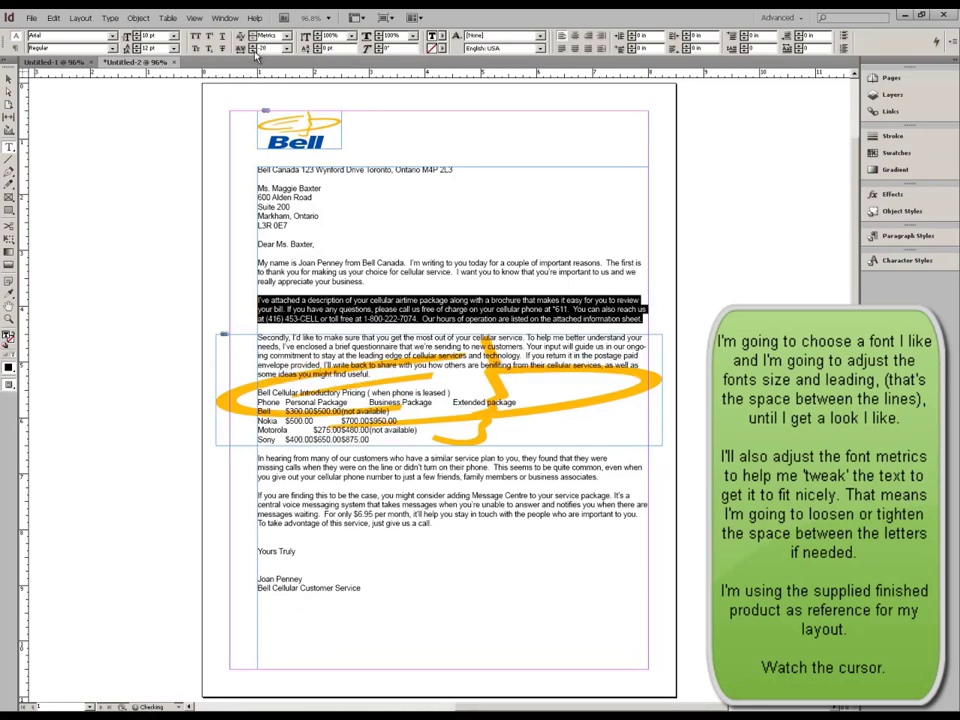
left_click(405, 300)
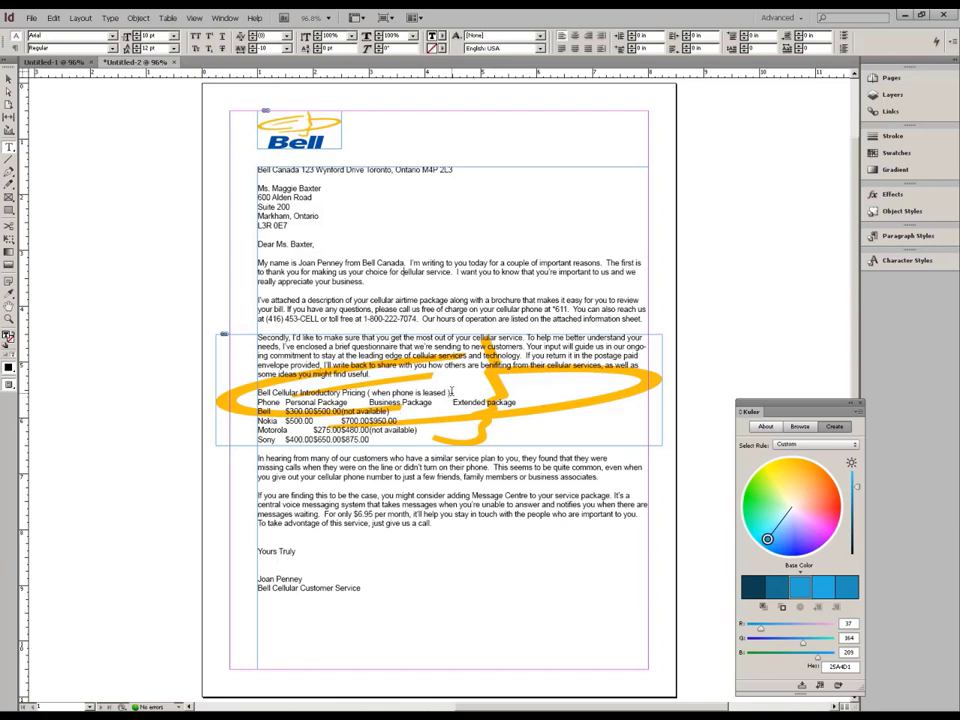
Reduce the "( when phone is leased )" text in the pricing heading to 8 pt.
left_click_drag(452, 392, 369, 393)
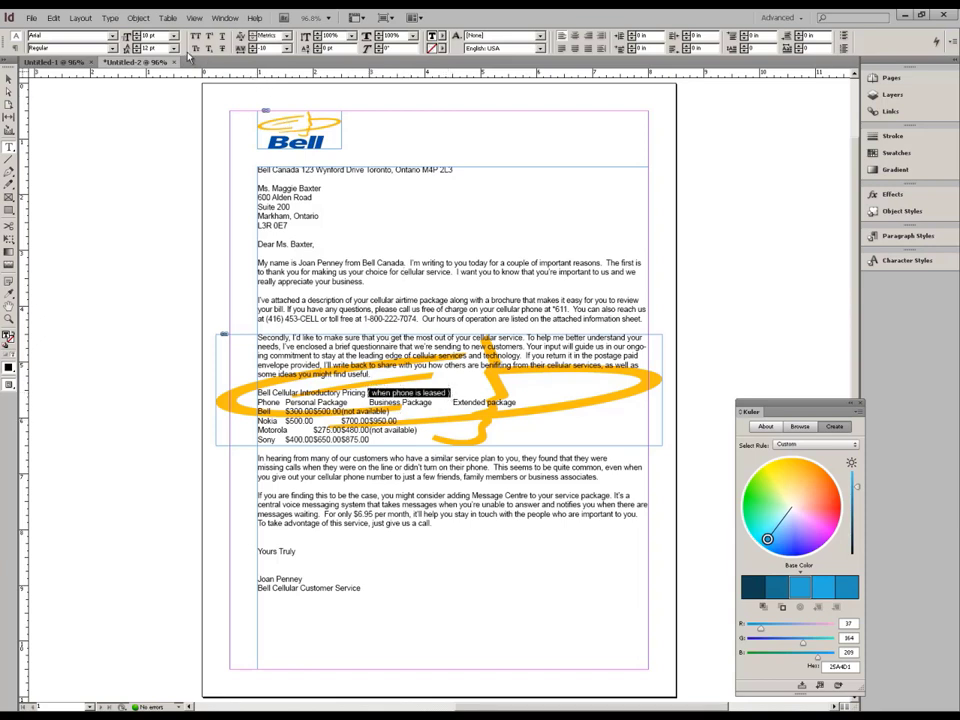
left_click(173, 36)
left_click(160, 69)
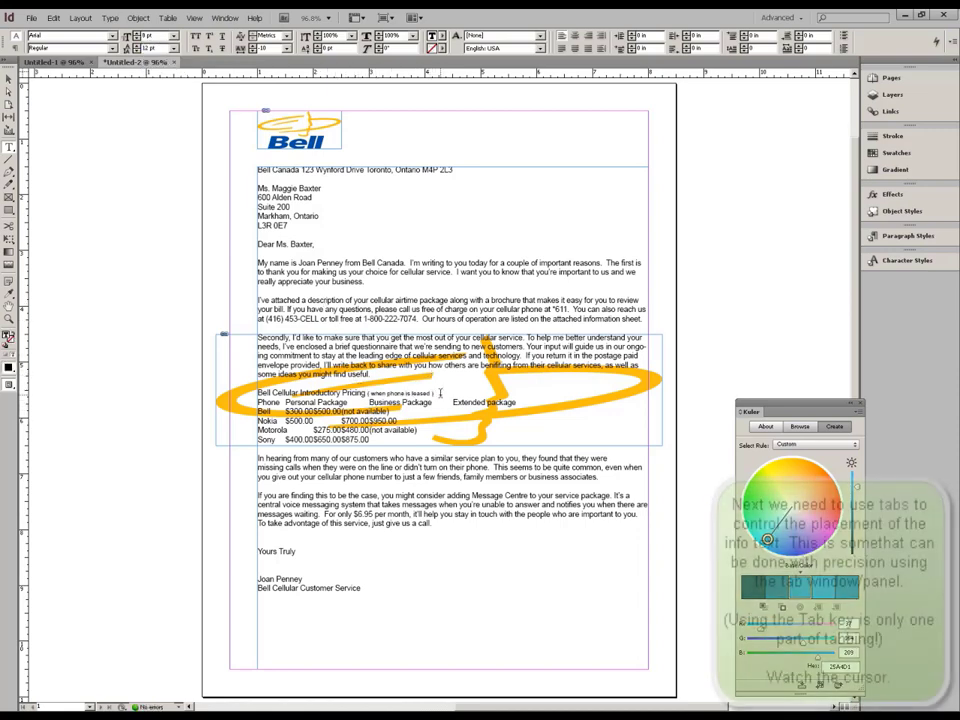
Insert a blank line below the Introductory Pricing heading and another below the Phone and package column headings.
left_click(440, 393)
key("Return")
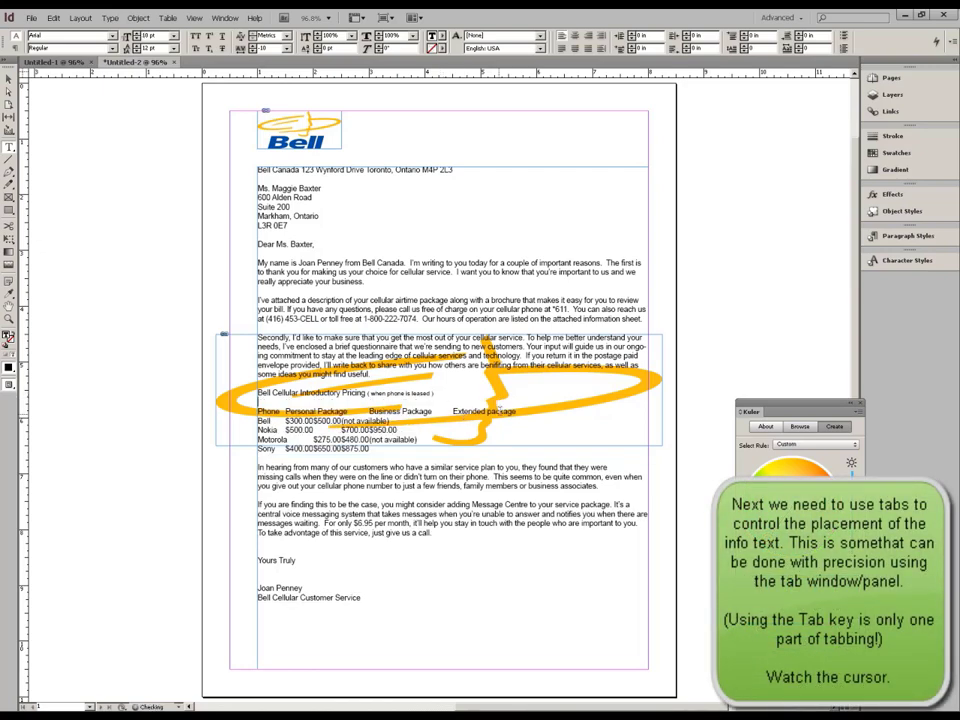
left_click(527, 411)
key("Return")
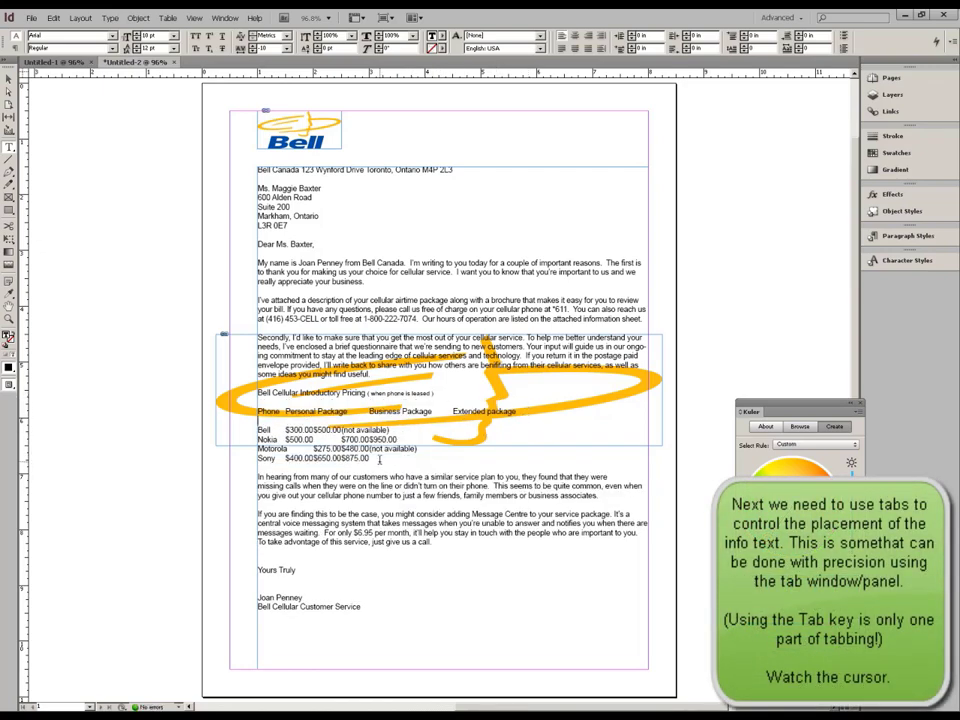
Set the whole pricing section, from the Introductory Pricing heading through the Sony row, to Arial Bold.
left_click_drag(378, 458, 246, 395)
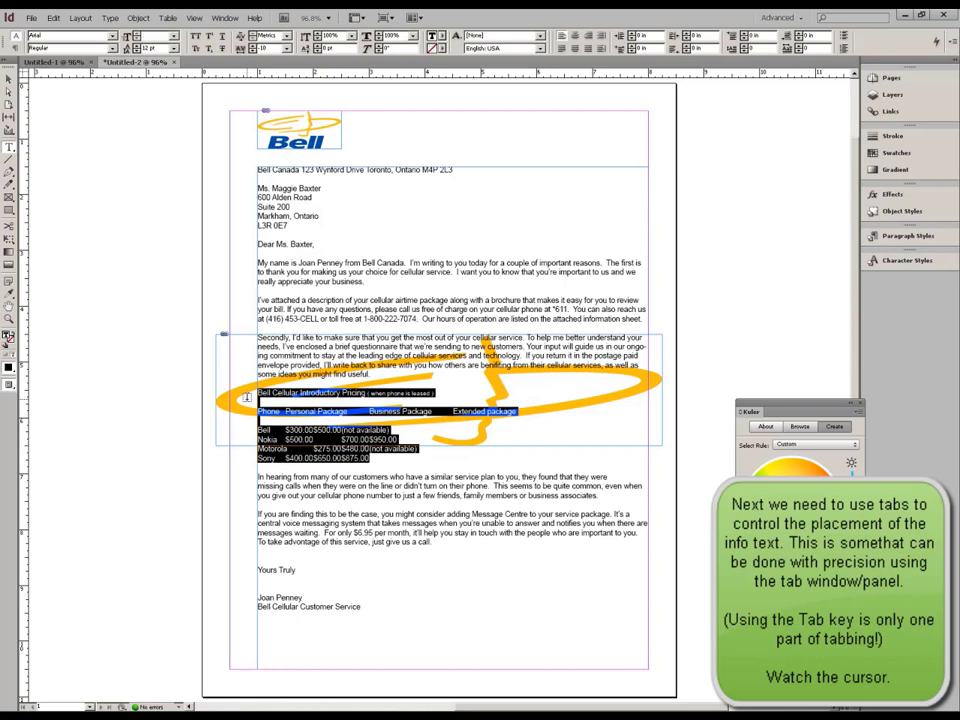
left_click(112, 48)
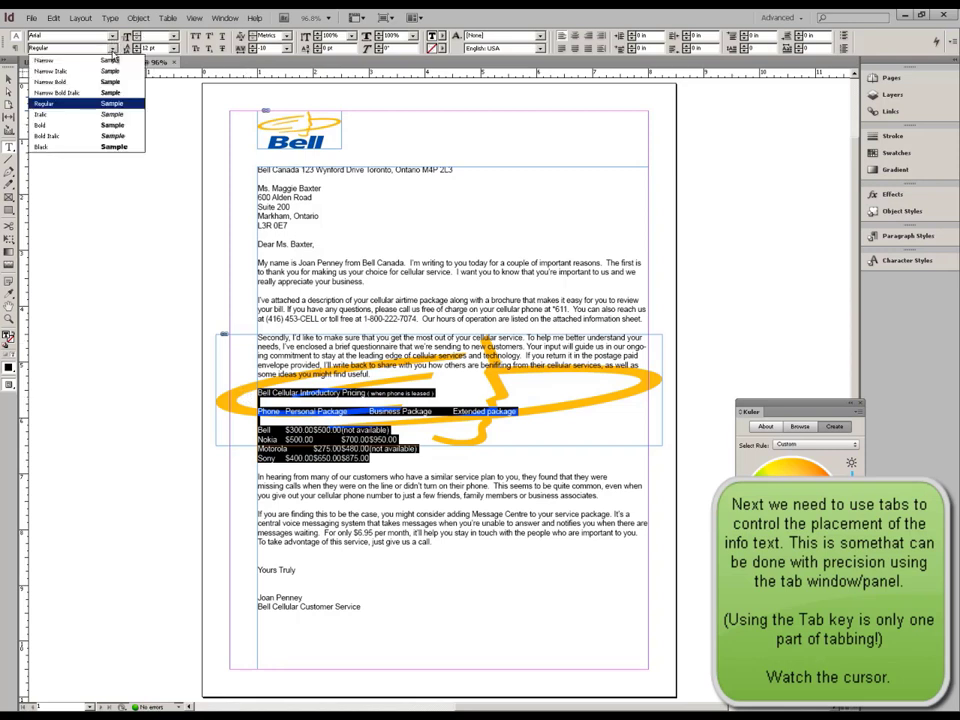
left_click(80, 126)
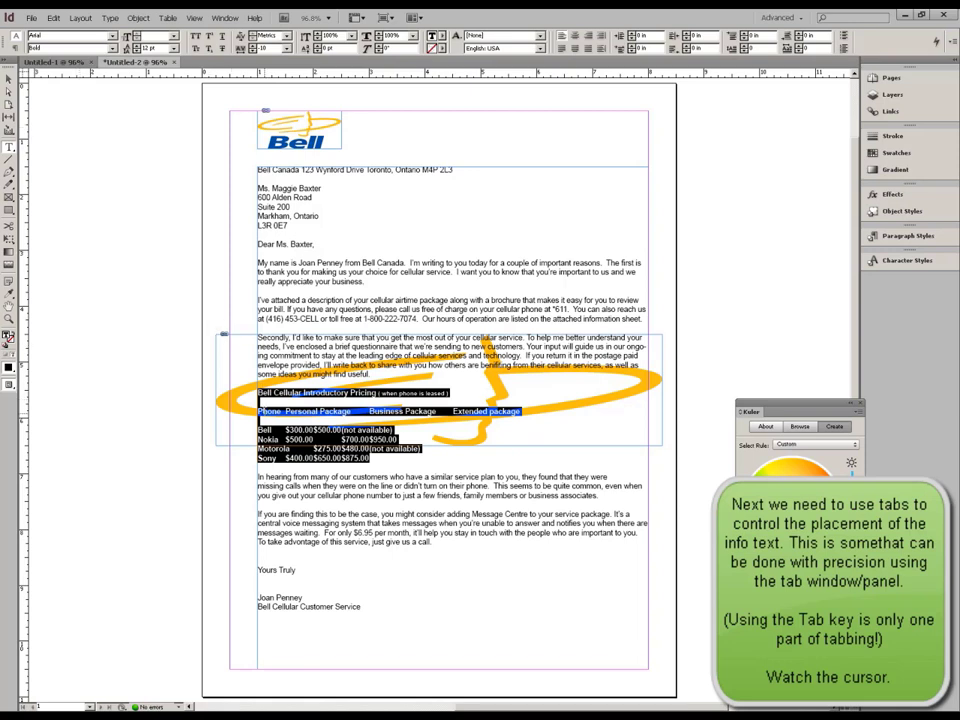
Indent the pricing rows from the column headings through the Sony row to 0.75 in using the Tabs ruler.
left_click_drag(373, 458, 257, 411)
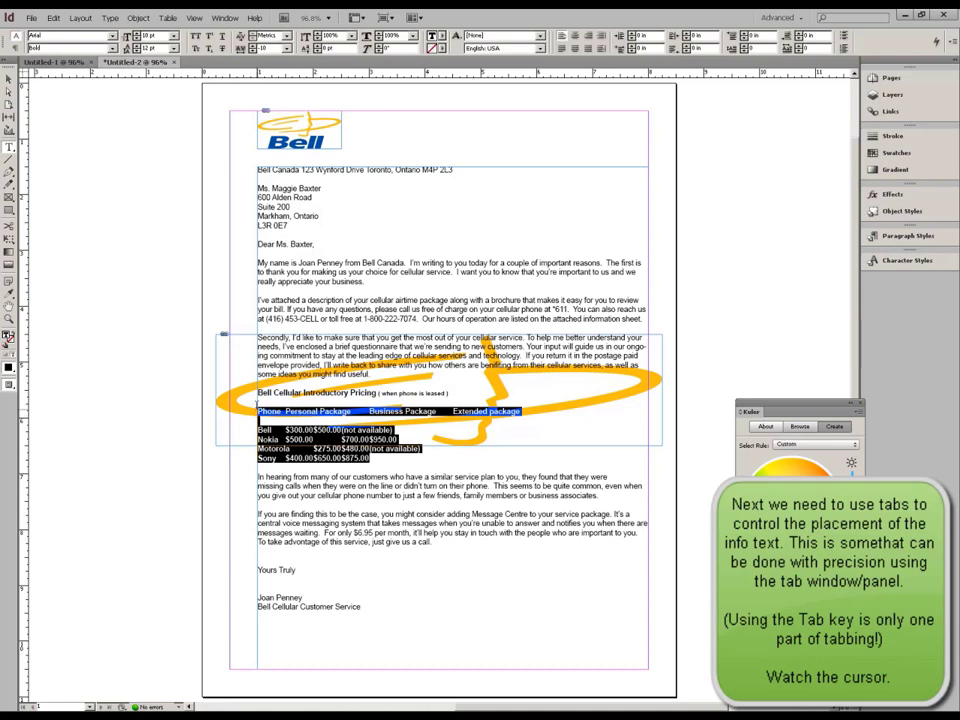
left_click(115, 18)
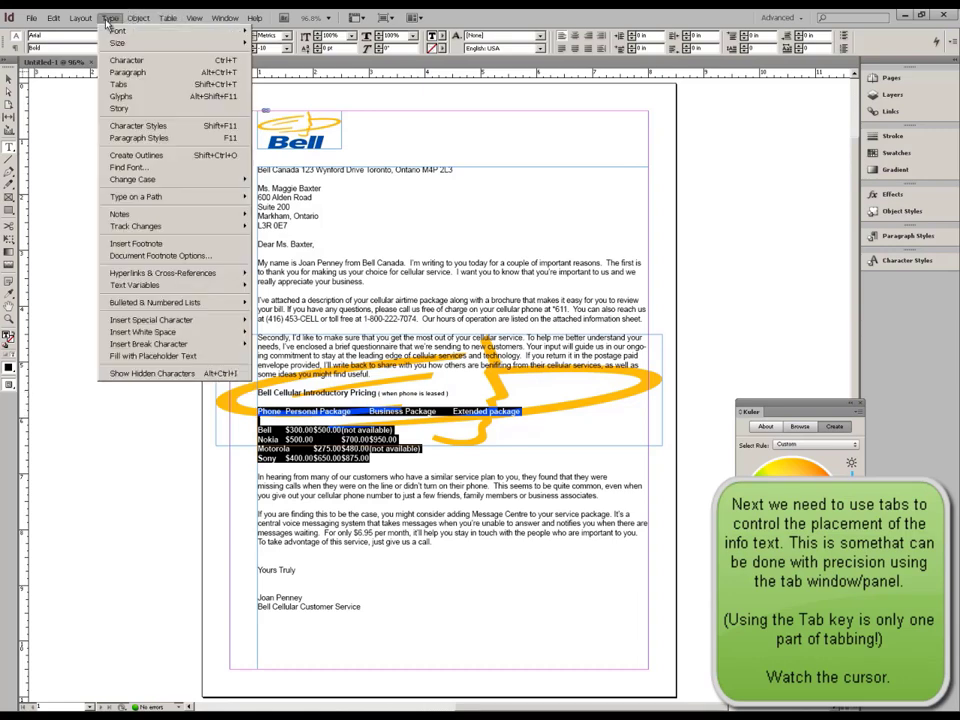
left_click(118, 87)
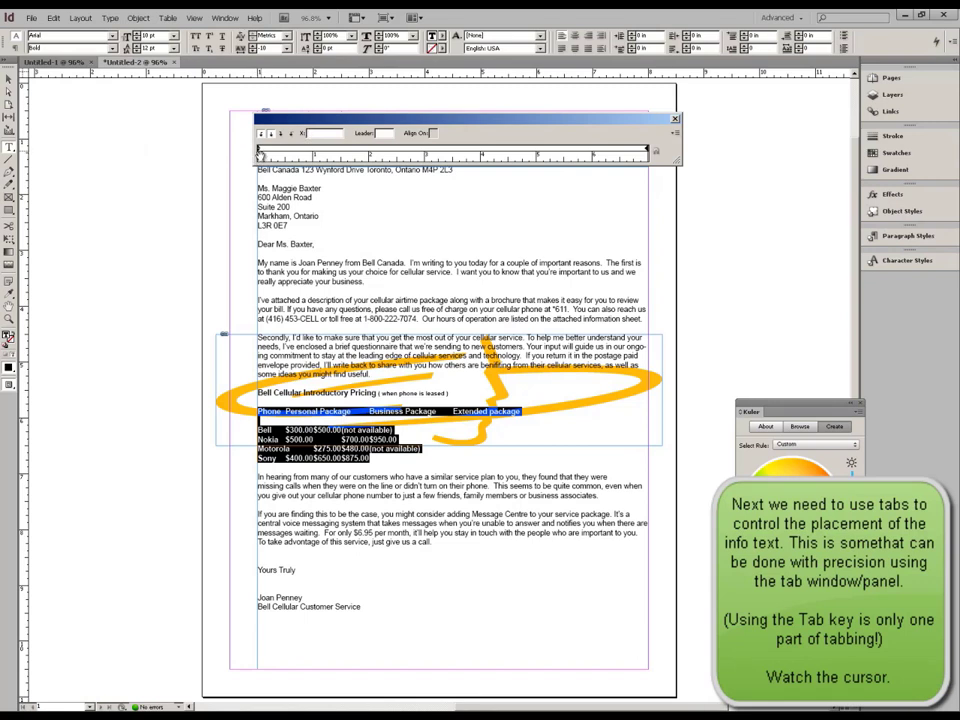
left_click_drag(260, 155, 301, 153)
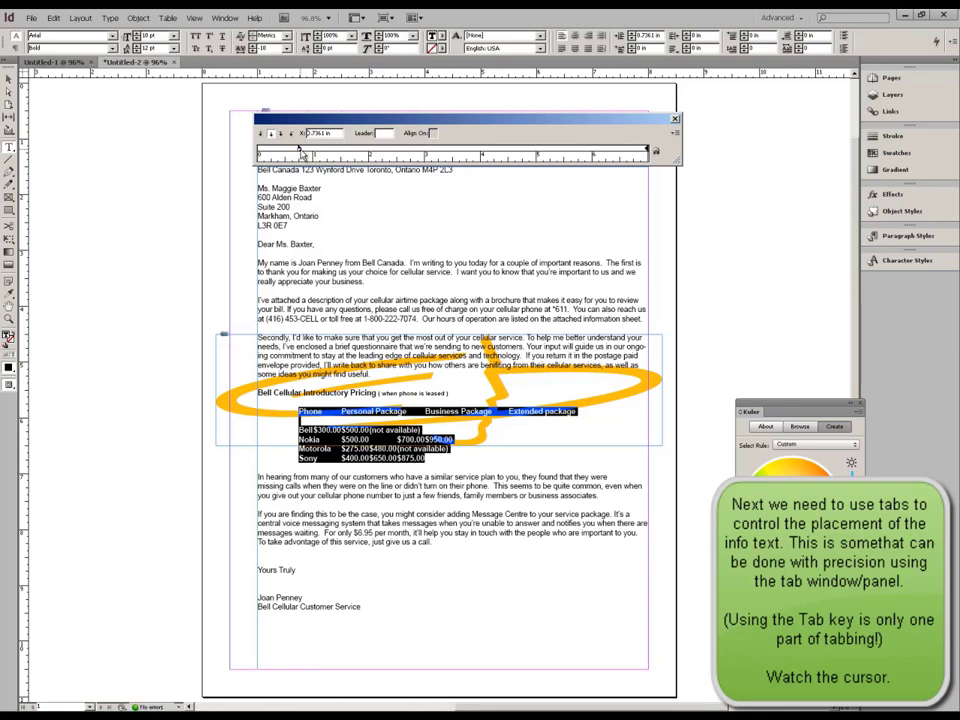
left_click(299, 150)
type("0.25")
key("Return")
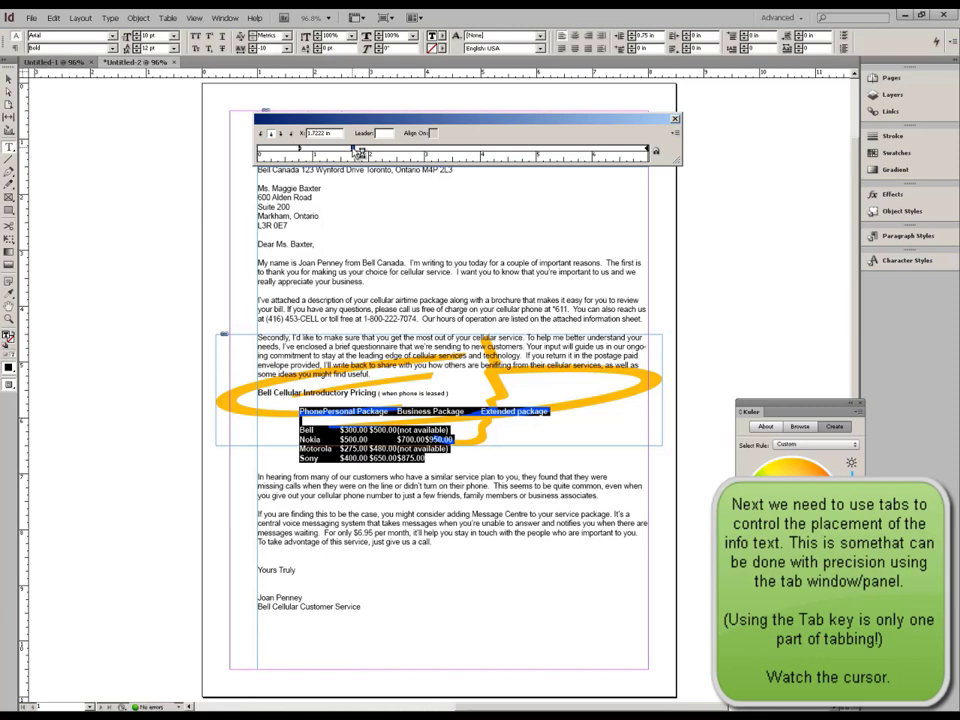
Add center-justified tab stops for the pricing rows at about 1.76 in, 3.49 in and 5 in.
left_click(355, 152)
left_click_drag(357, 151, 359, 151)
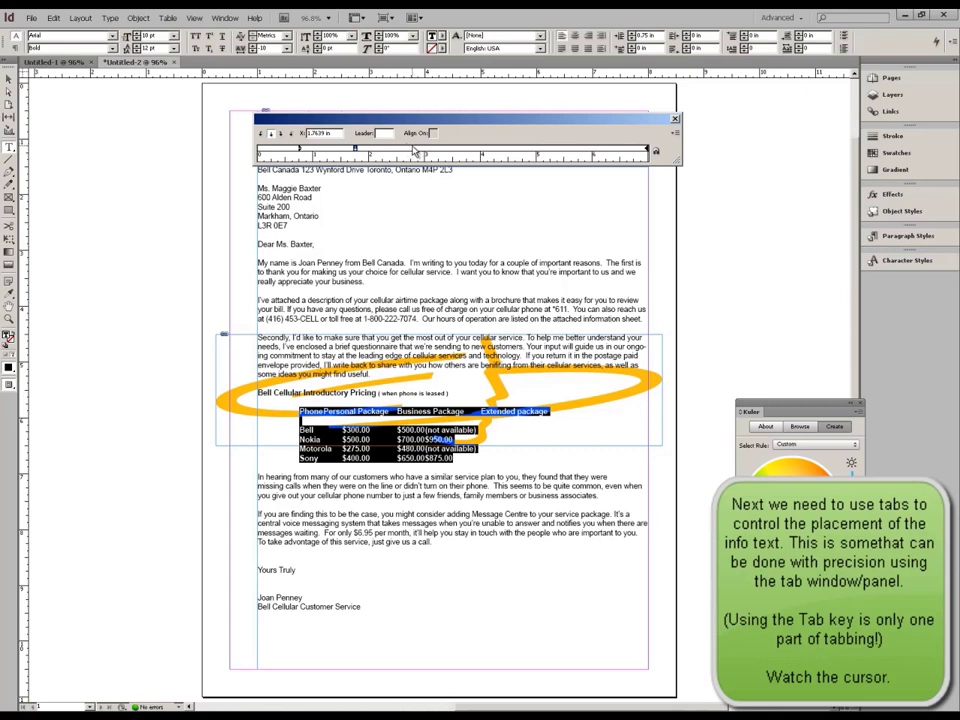
left_click(451, 151)
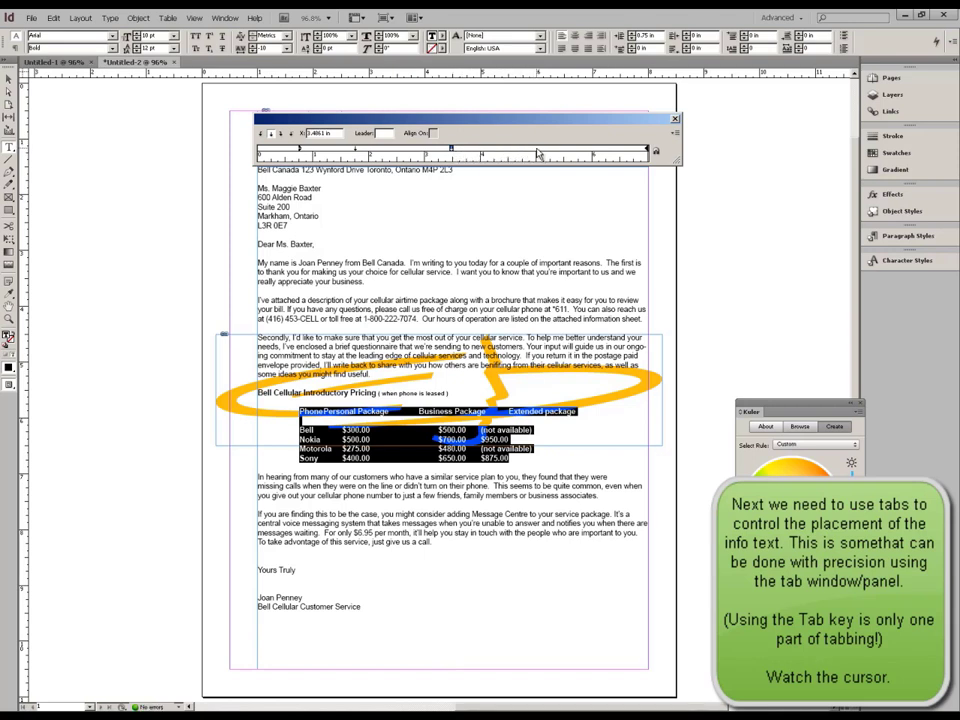
left_click(537, 153)
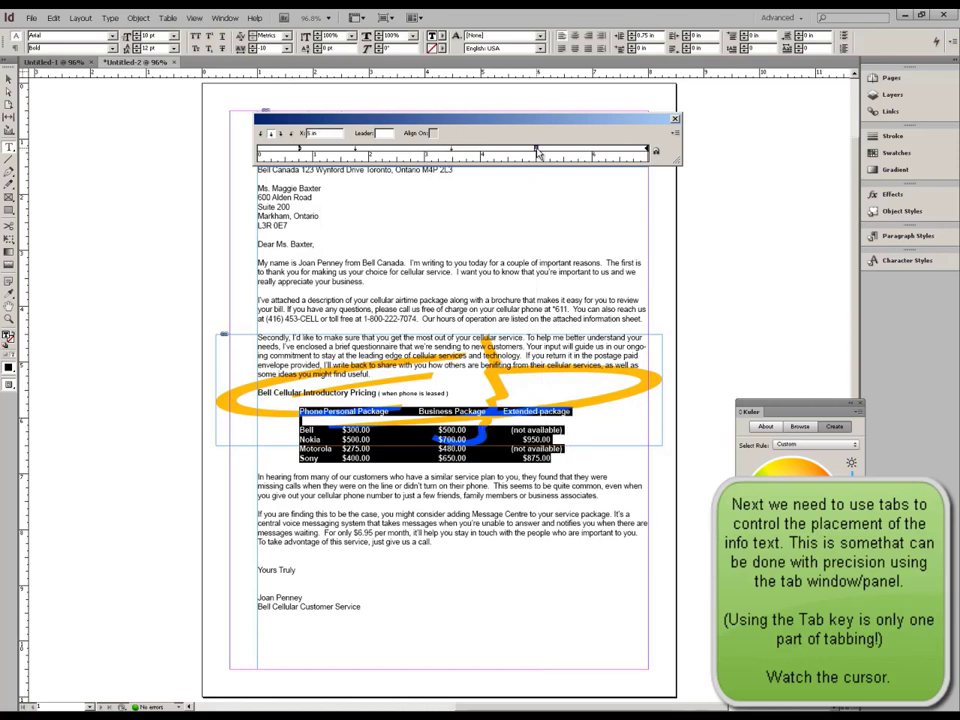
Set the middle tab stop of the pricing rows to exactly 3.5 in and deselect the text.
left_click(452, 152)
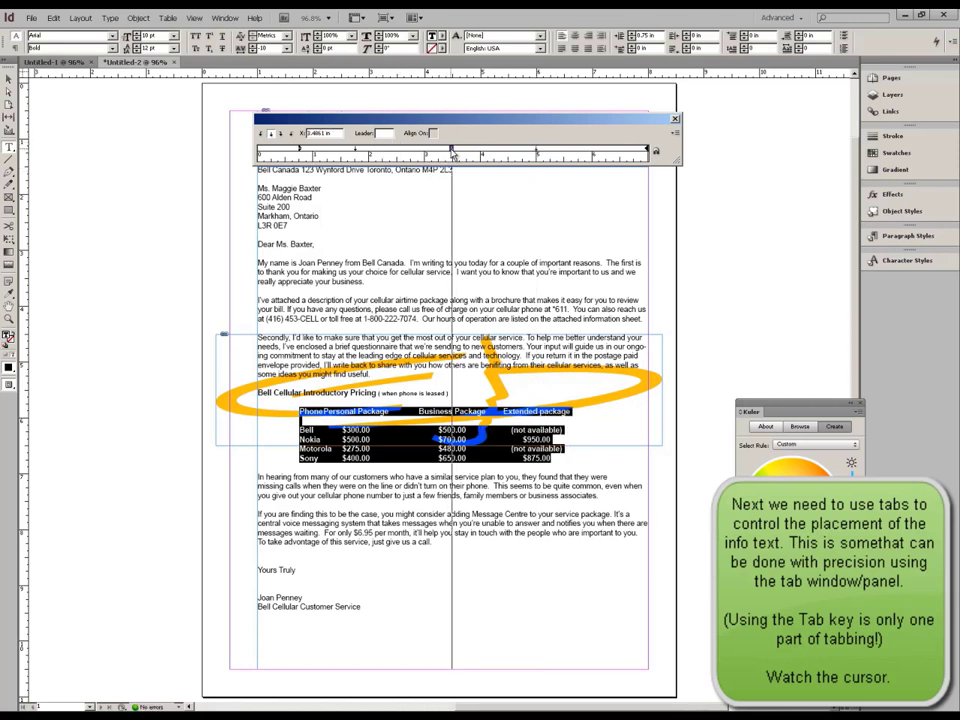
type("3")
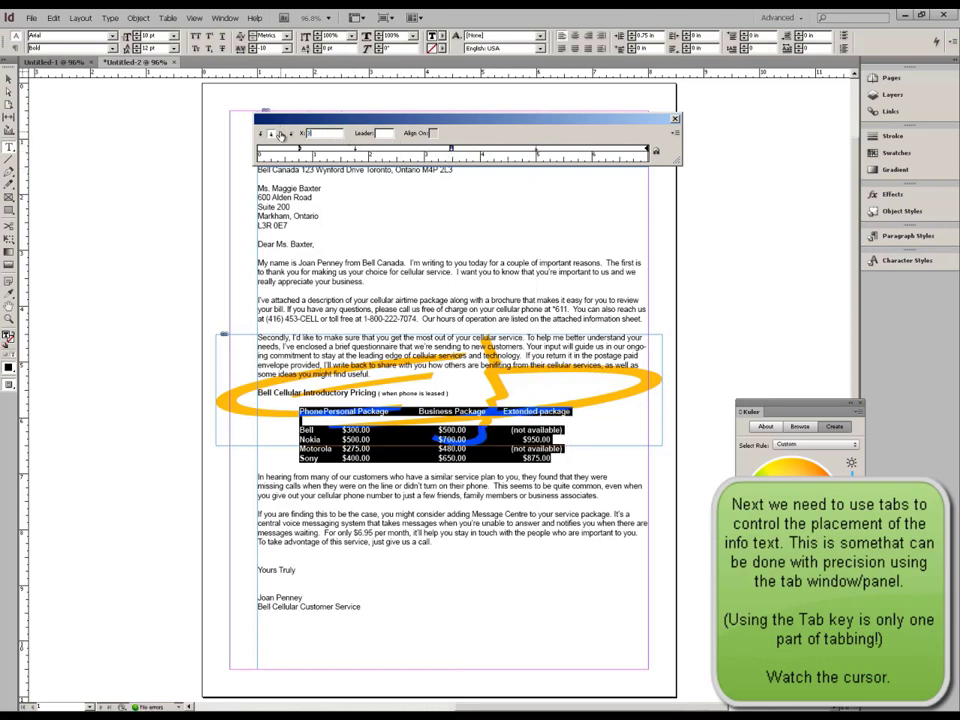
type(".5")
key("Return")
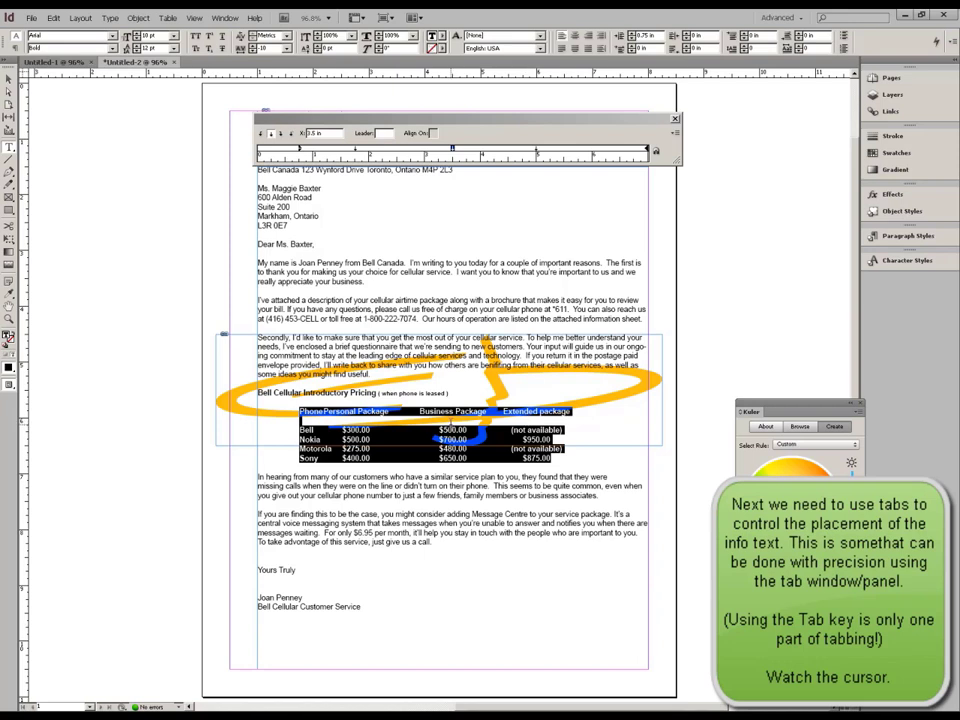
left_click(313, 419)
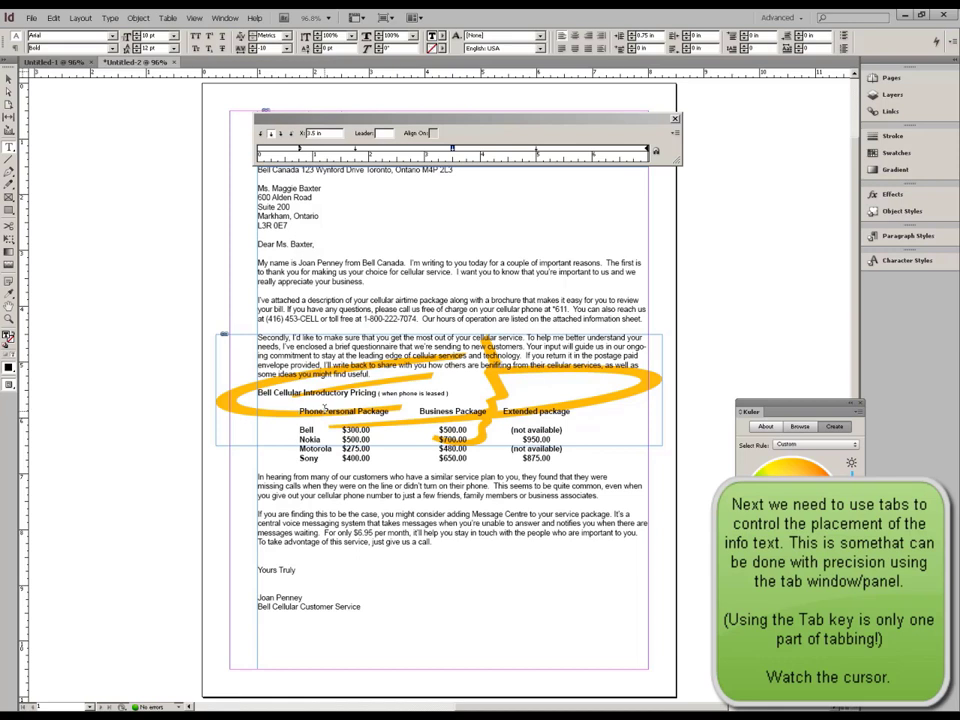
Set the left indent of the pricing rows, from the column headings through the Sony row, to 0.5 in.
left_click_drag(299, 411, 556, 458)
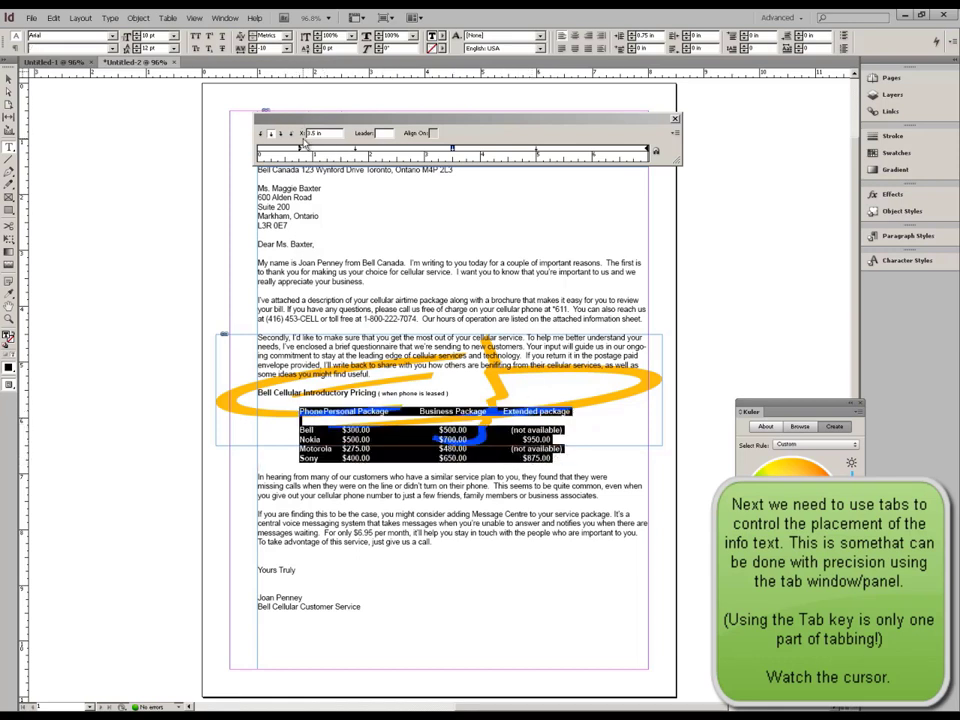
left_click_drag(301, 153, 286, 153)
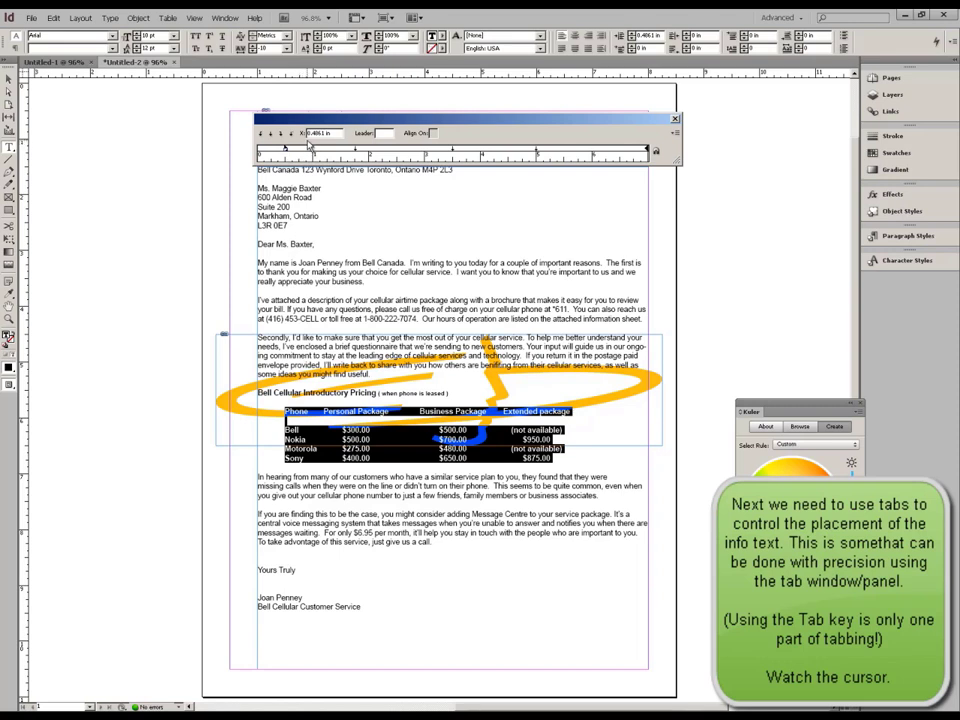
key("BackSpace")
key("BackSpace")
key("BackSpace")
key("BackSpace")
key("BackSpace")
key("BackSpace")
key("BackSpace")
key("BackSpace")
key("BackSpace")
type(".5")
key("Return")
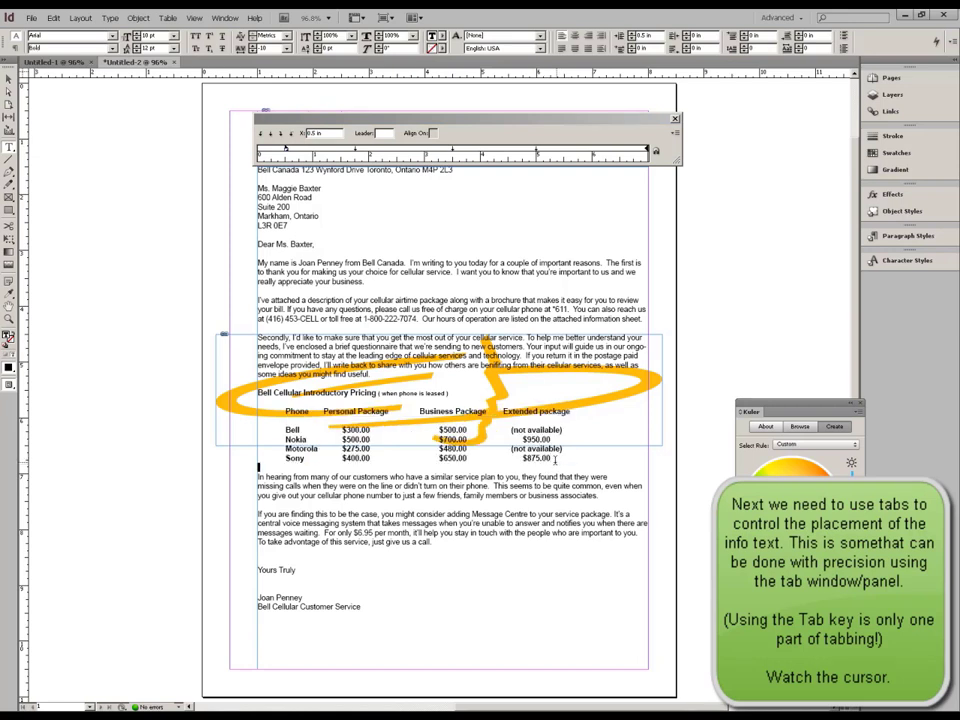
Create a PANTONE Blue 072 C swatch from PANTONE+ Solid Coated and apply it to the whole pricing section.
left_click_drag(556, 457, 259, 400)
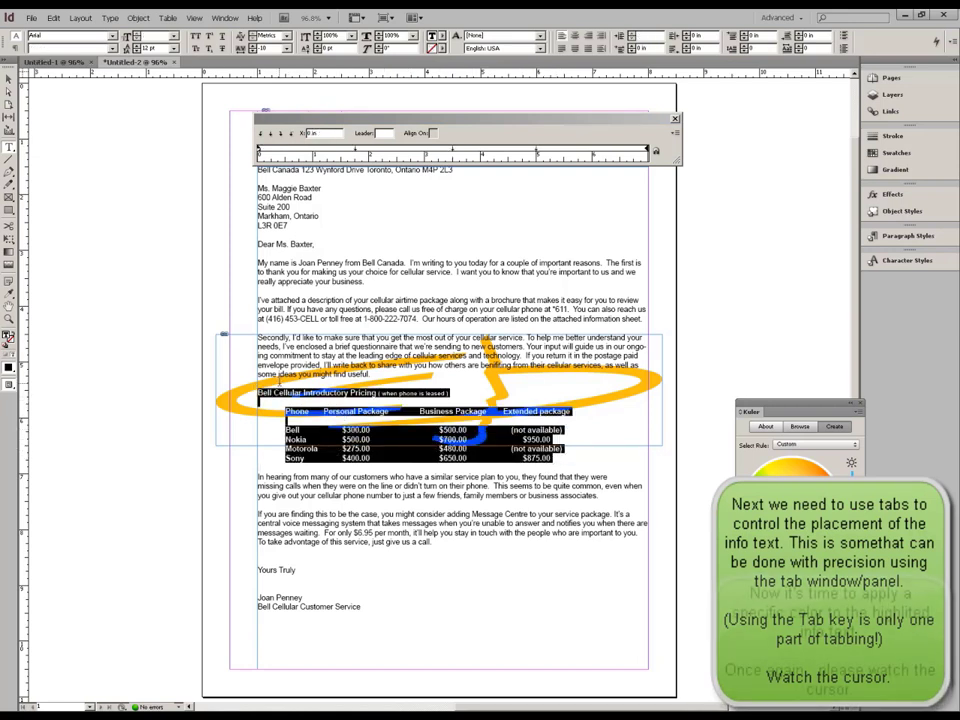
left_click(898, 154)
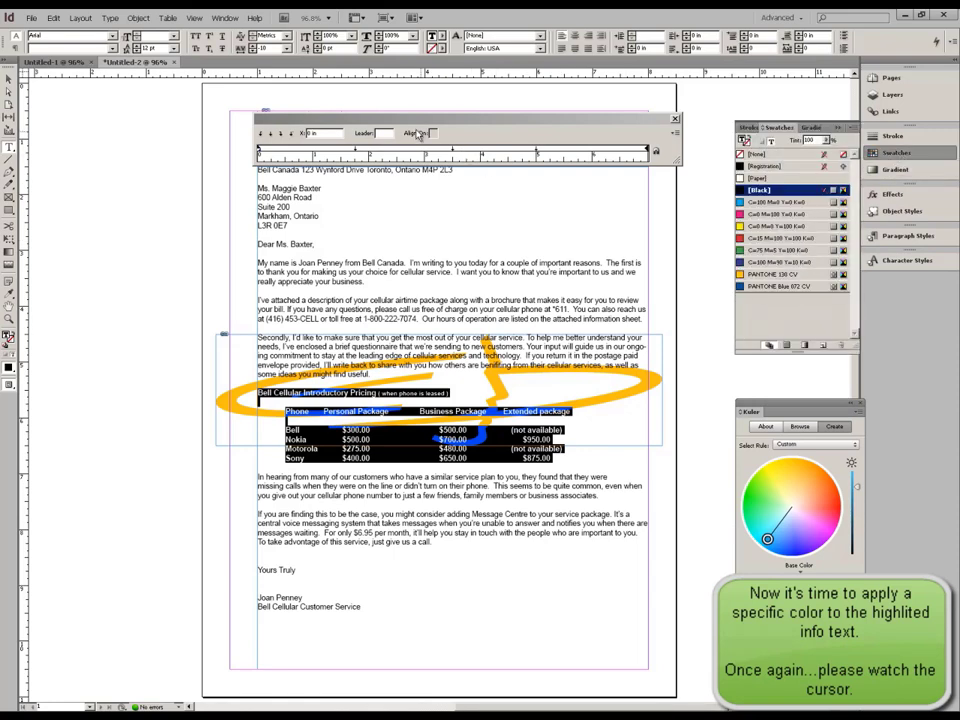
left_click(228, 19)
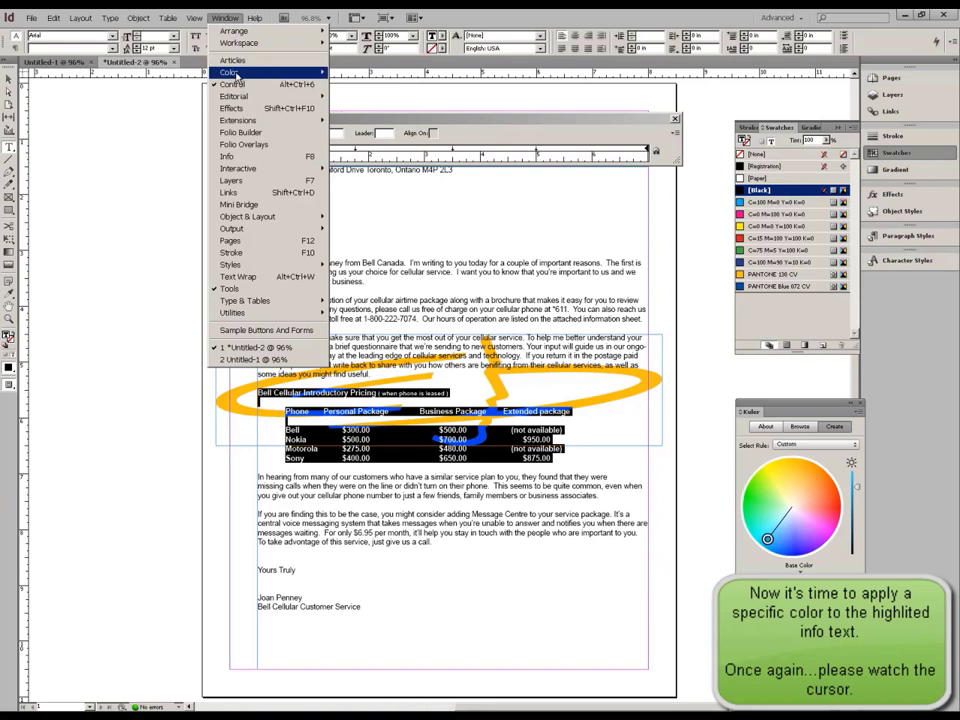
mouse_move(240, 72)
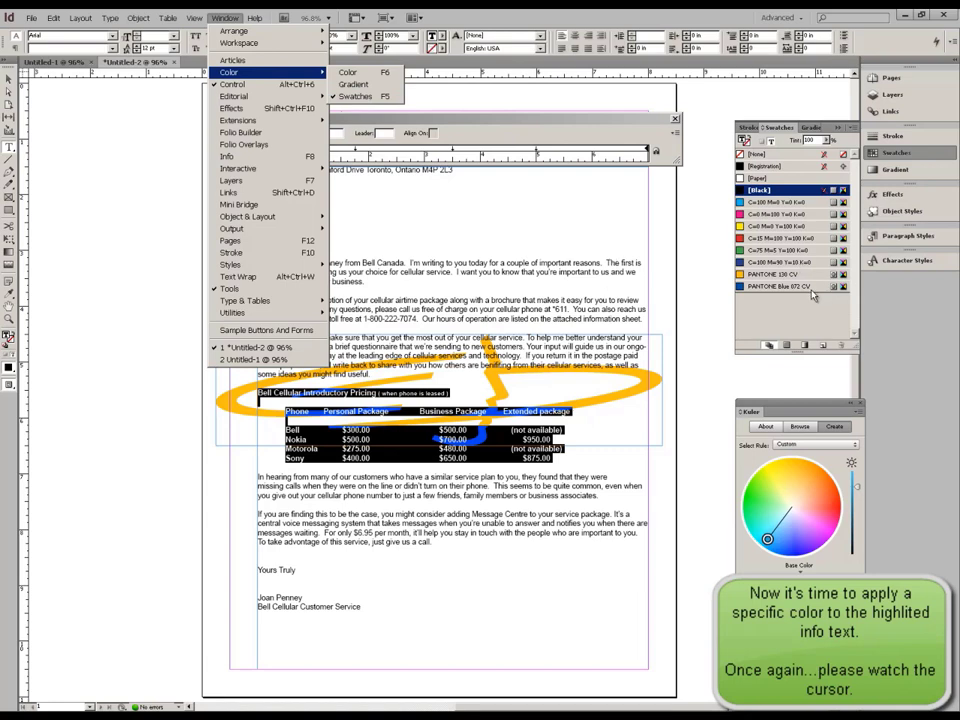
left_click(853, 129)
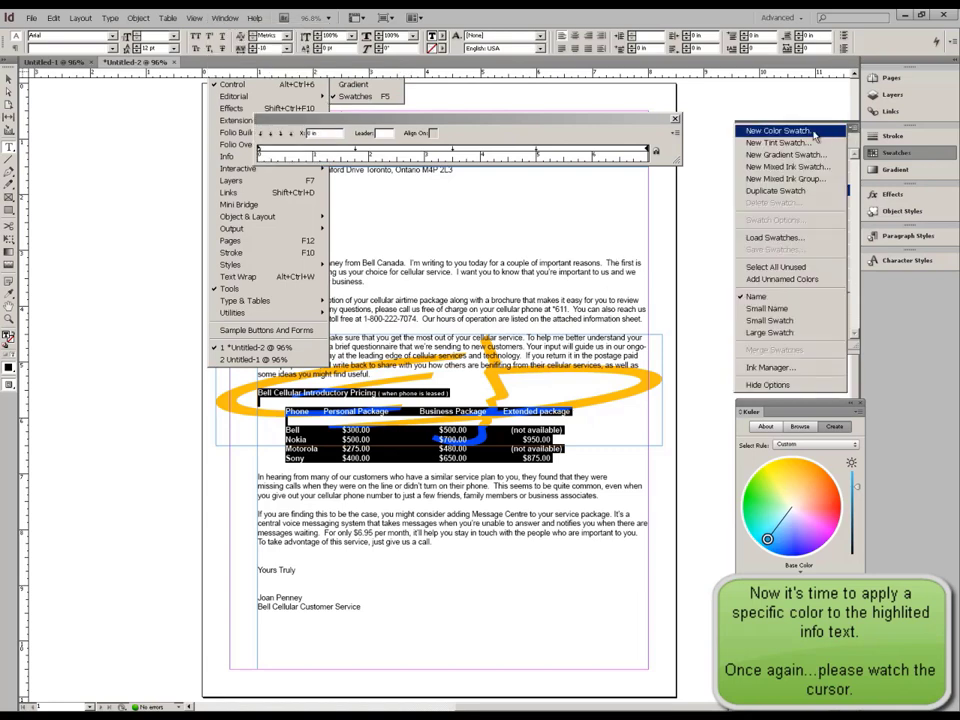
left_click(812, 133)
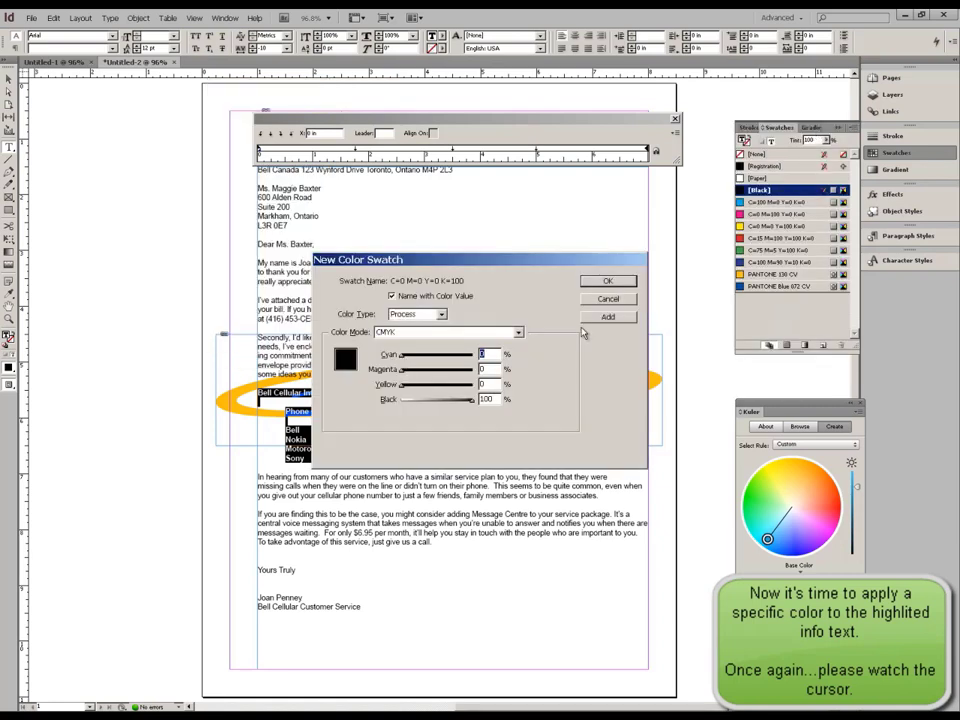
left_click(519, 333)
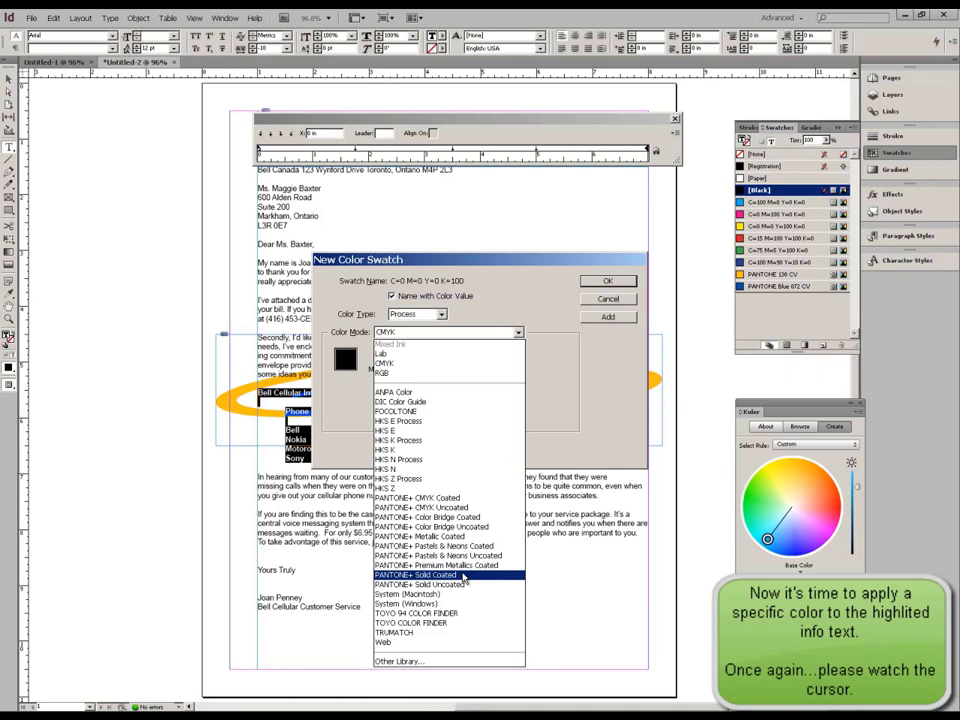
left_click(463, 578)
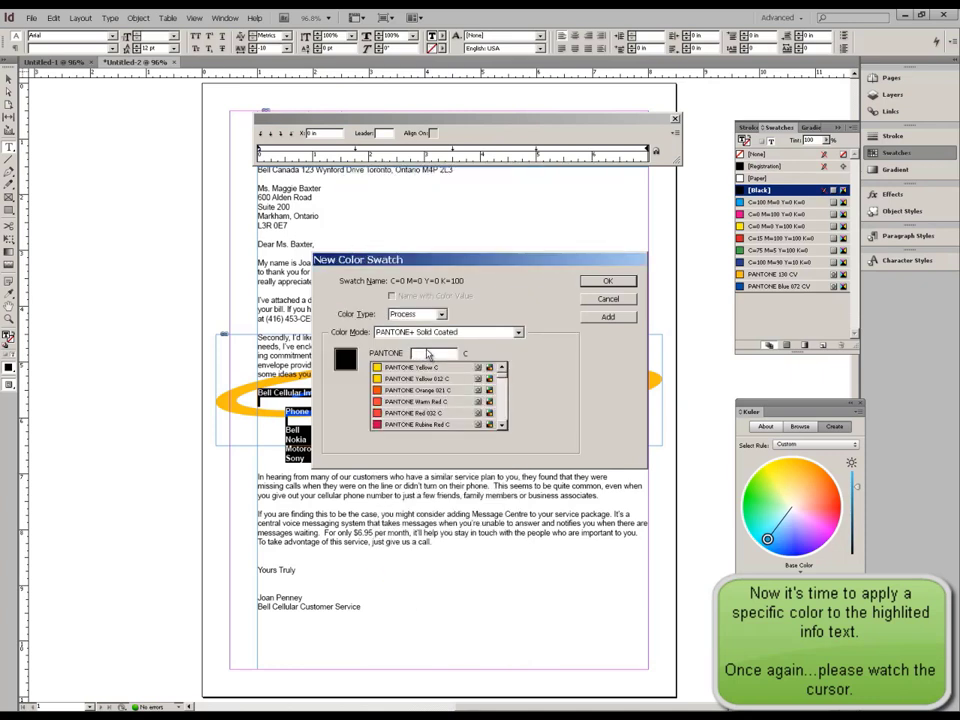
type("072")
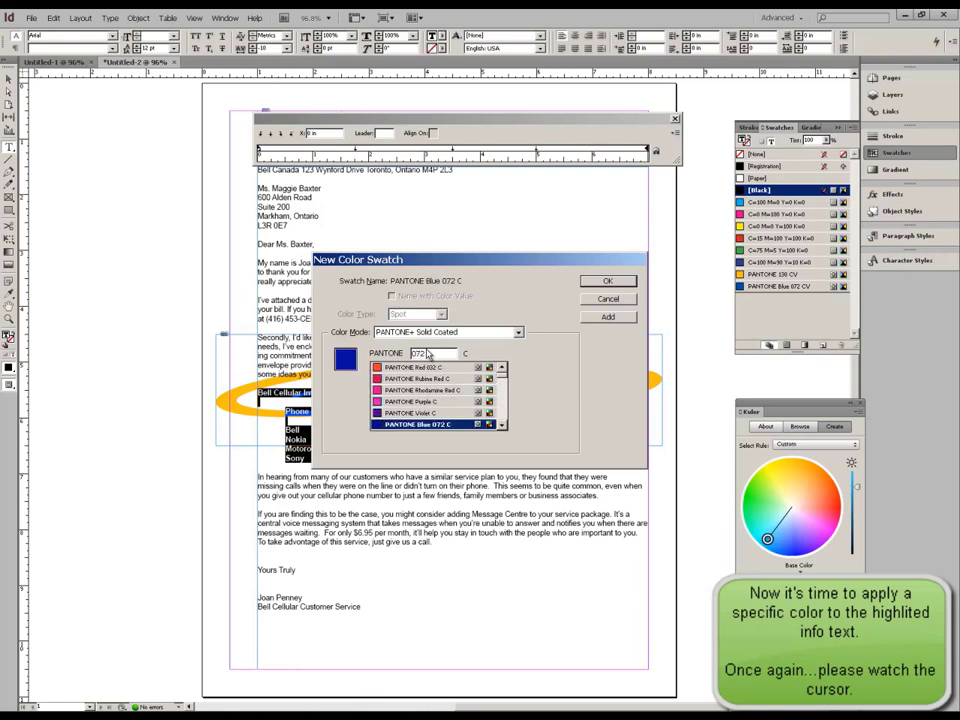
left_click(610, 281)
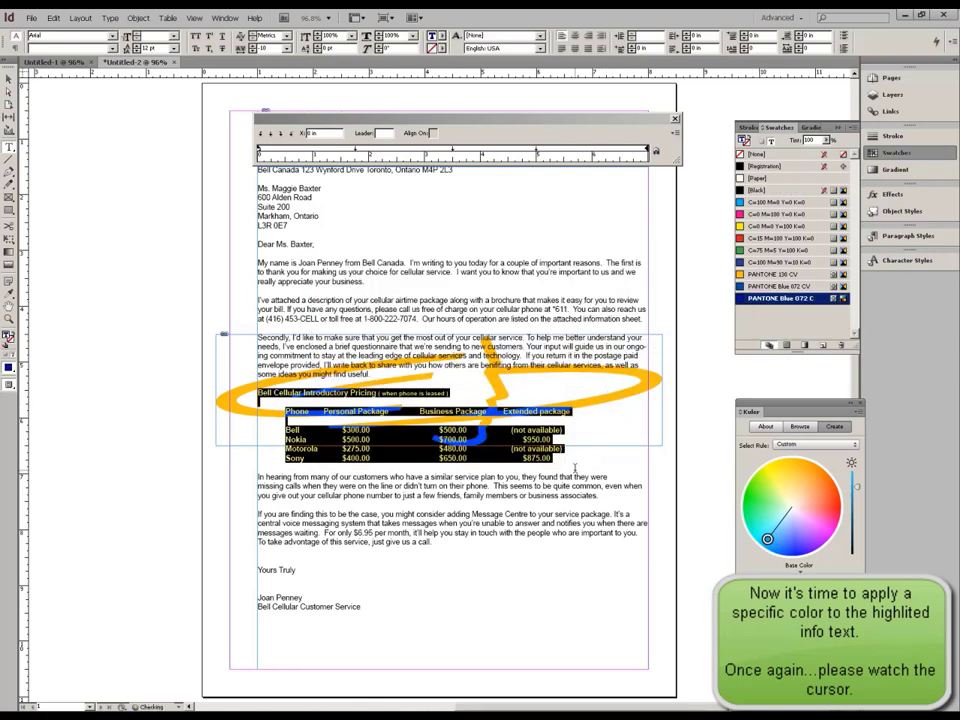
Try the red C=15 M=100 Y=100 K=0 swatch on the pricing section and return it to PANTONE Blue 072 C.
left_click(565, 464)
left_click_drag(562, 459, 257, 392)
left_click(793, 239)
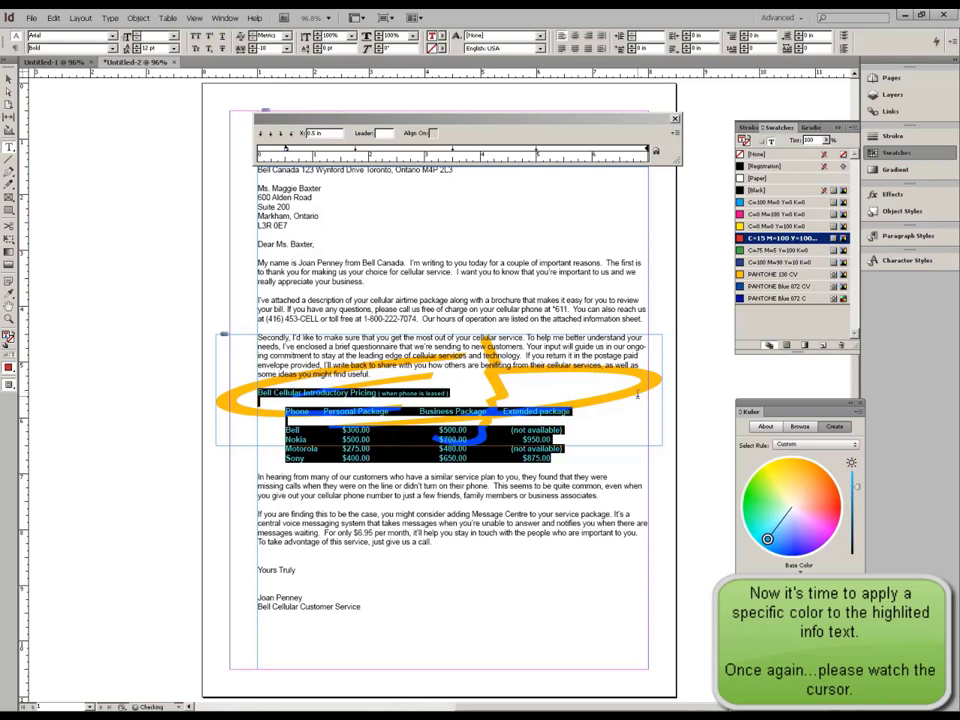
left_click(565, 462)
left_click_drag(565, 462, 257, 392)
left_click(800, 298)
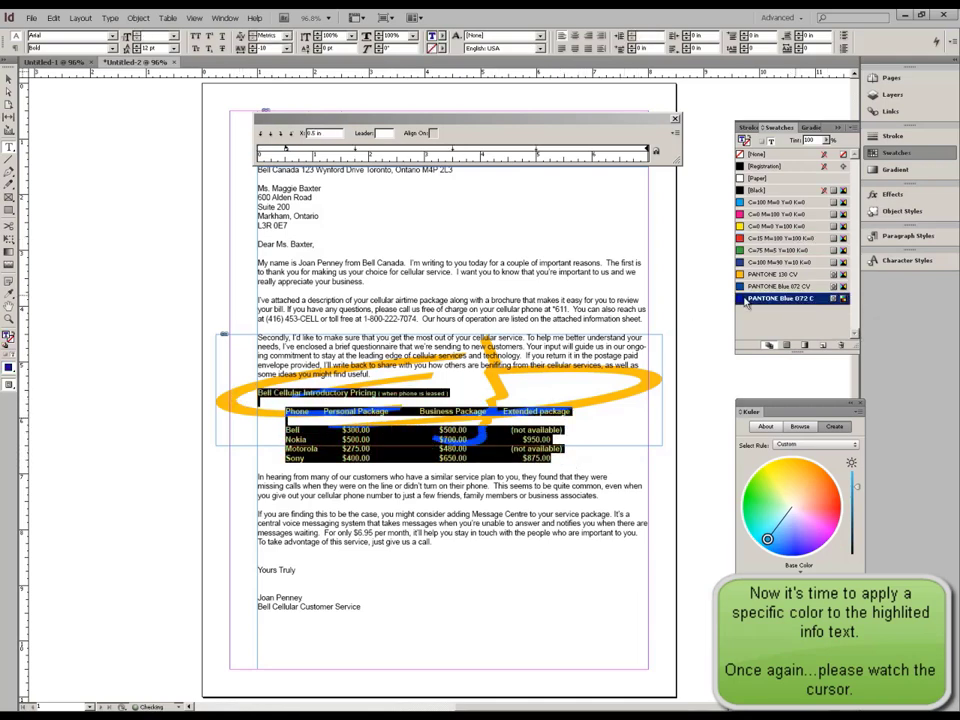
Move the Tabs window off the Bell Canada address line and colour that line PANTONE Blue 072 C.
left_click(335, 100)
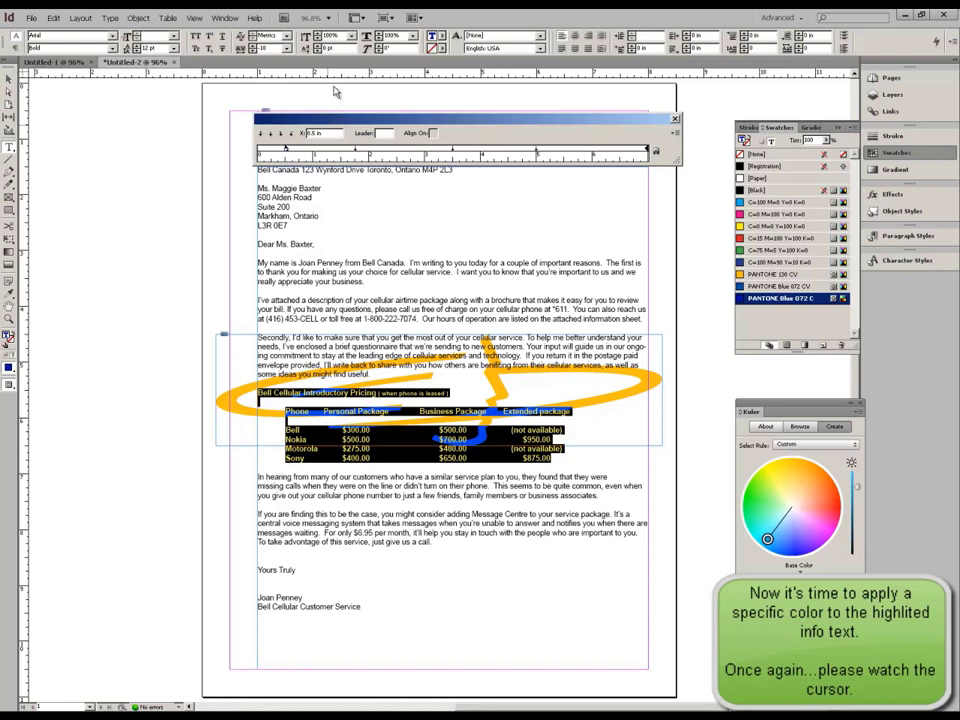
left_click_drag(453, 170, 257, 170)
key("ctrl+c")
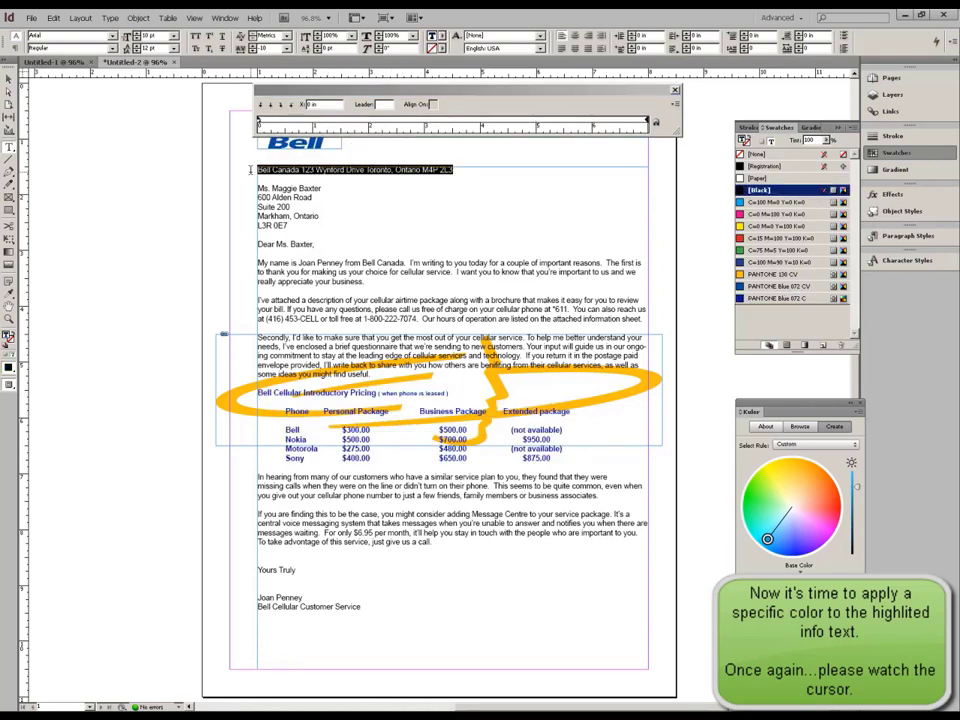
left_click(783, 298)
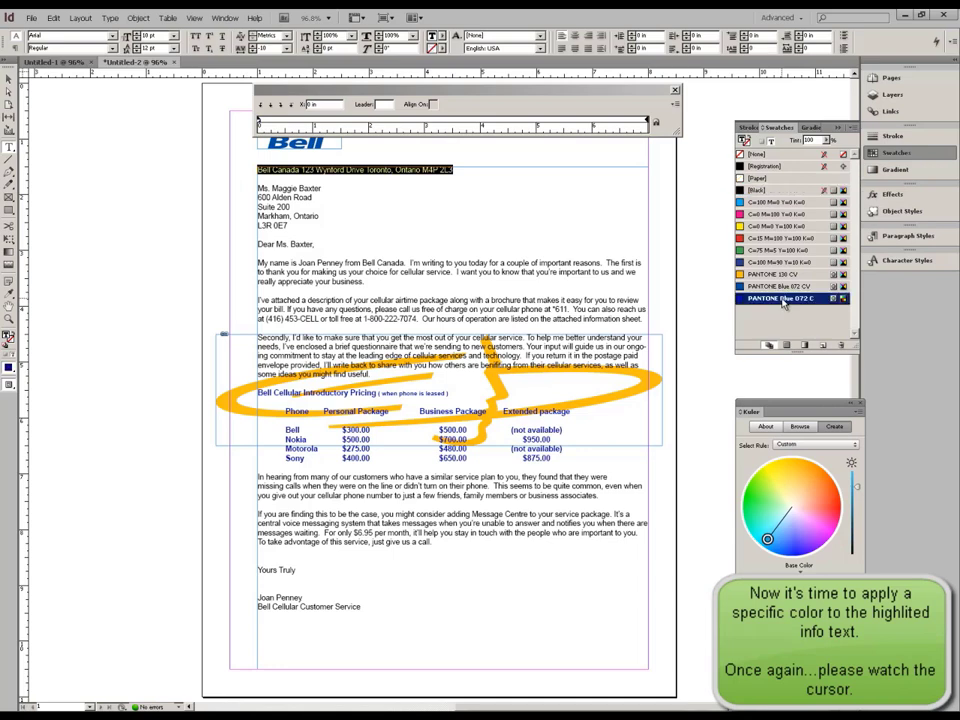
Cut the Bell Canada address line from the head of the letter and paste it below the sign-off.
left_click(57, 20)
left_click(65, 76)
left_click(53, 18)
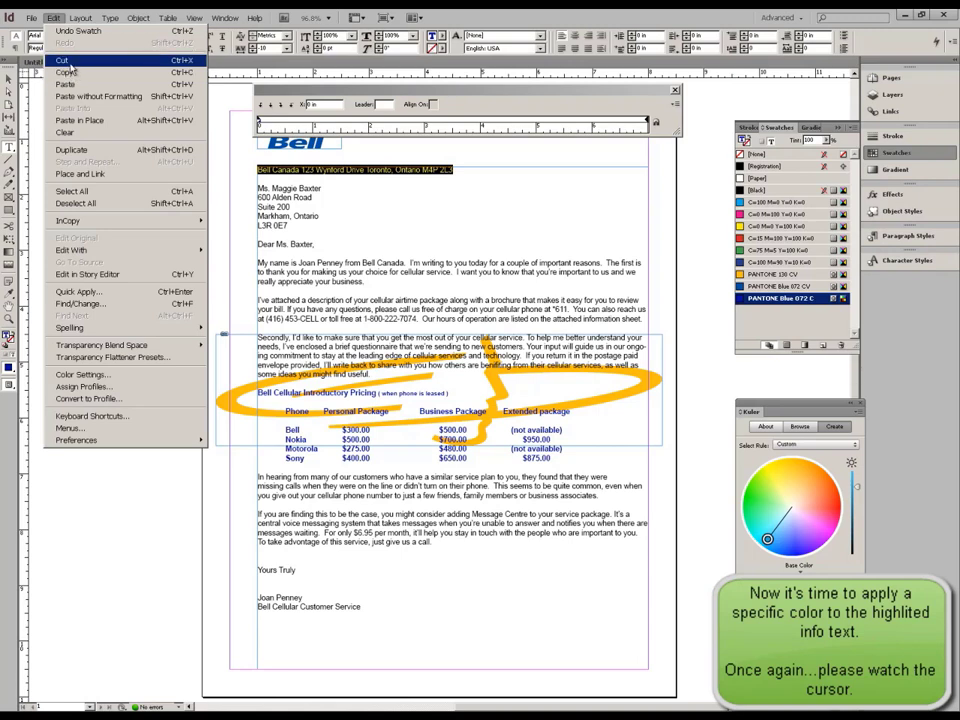
left_click(68, 62)
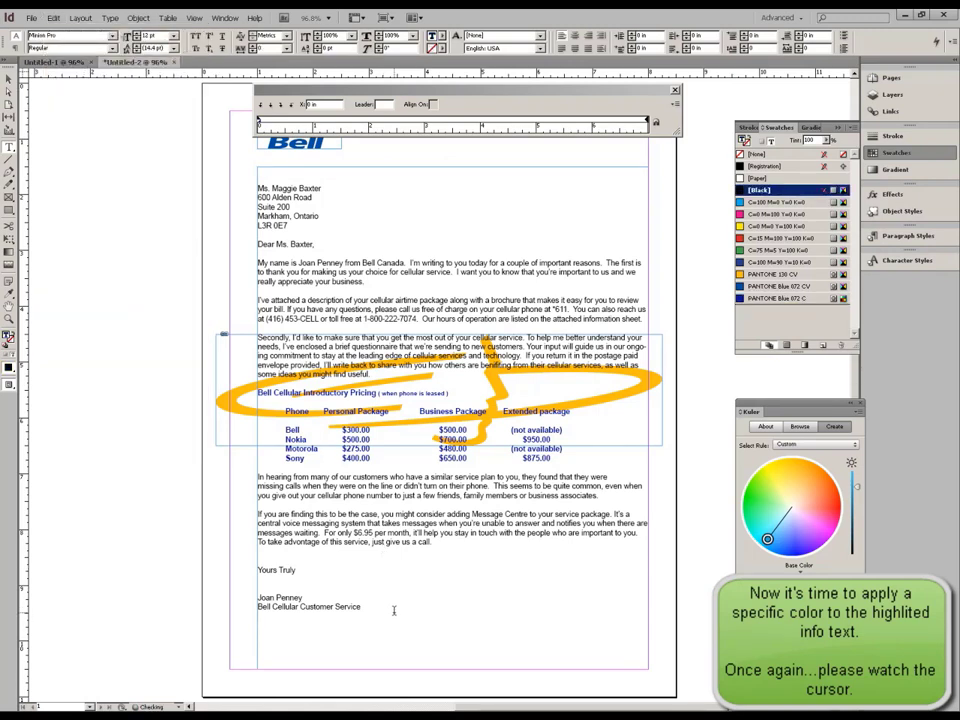
key("ctrl+v")
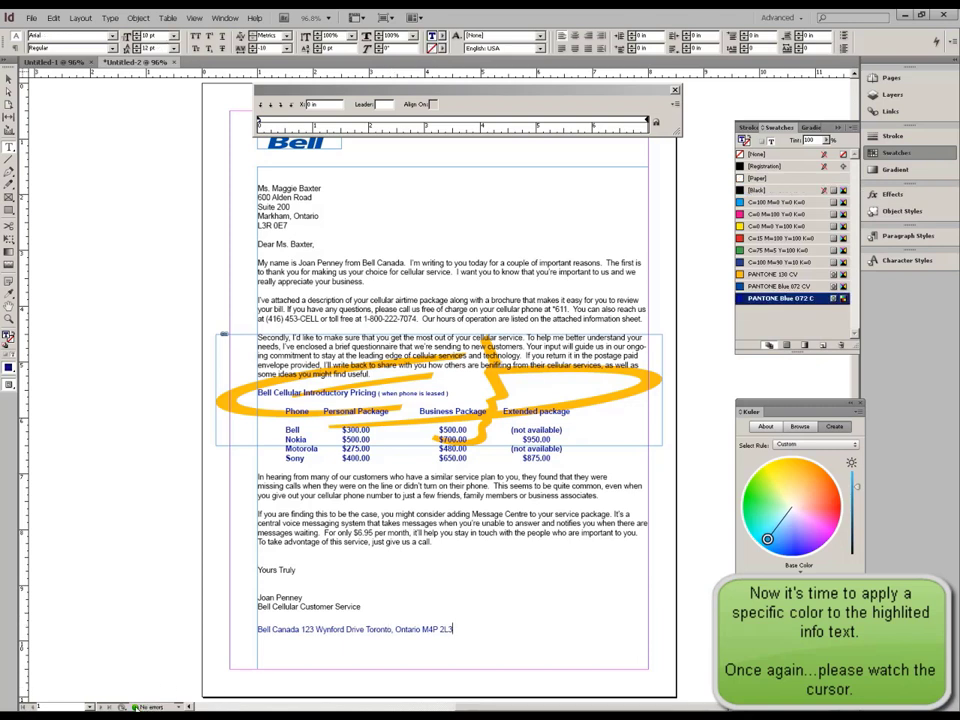
Add three blank lines after Bell Cellular Customer Service to push the address line down to the bottom margin.
left_click(371, 606)
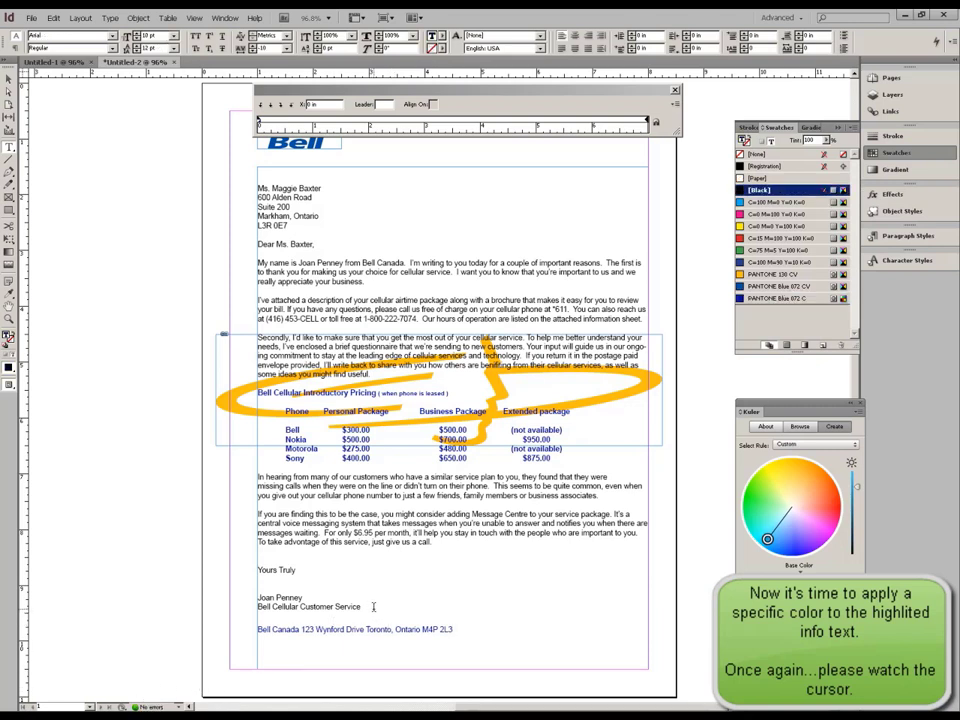
key("Return")
key("Return")
key("Return")
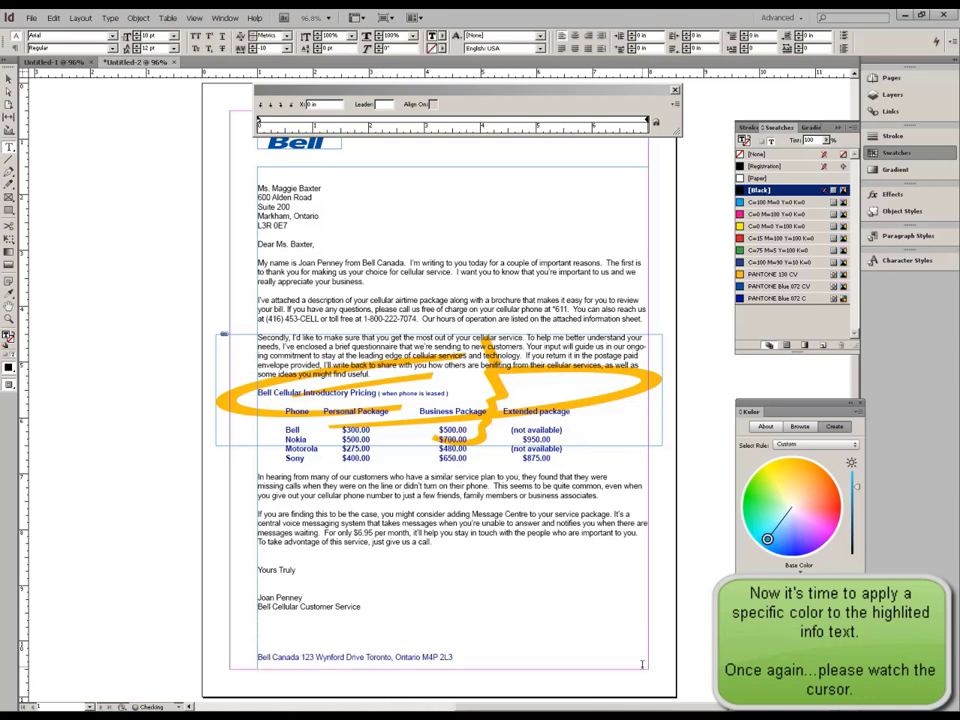
key("Return")
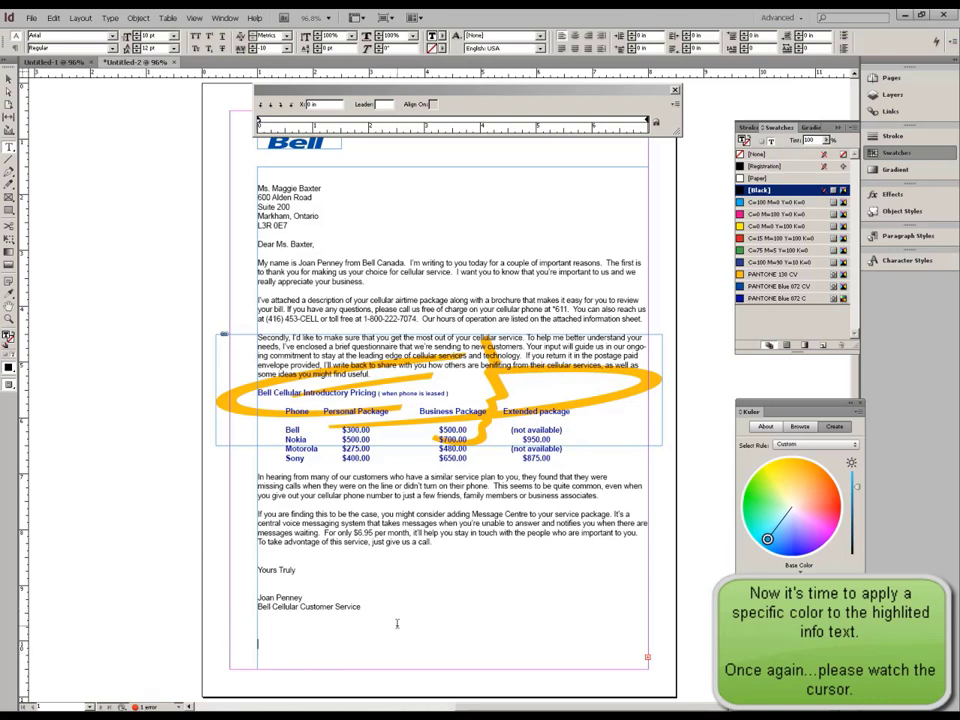
key("BackSpace")
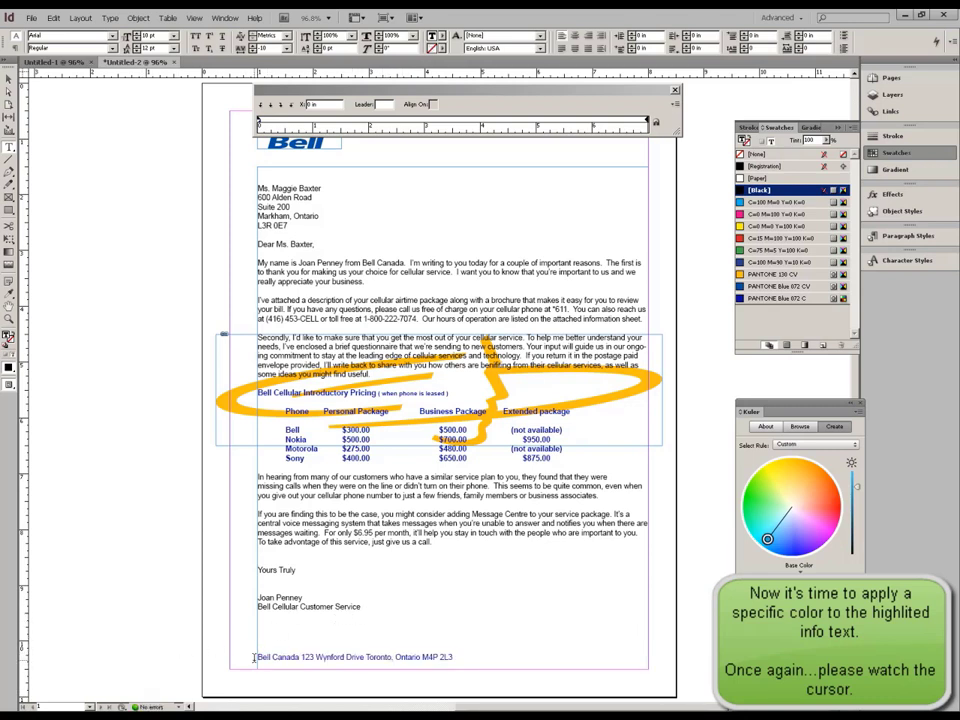
Center the Bell Canada address line at the foot of the letter and apply PANTONE Blue 072 C to it.
left_click_drag(258, 656, 453, 657)
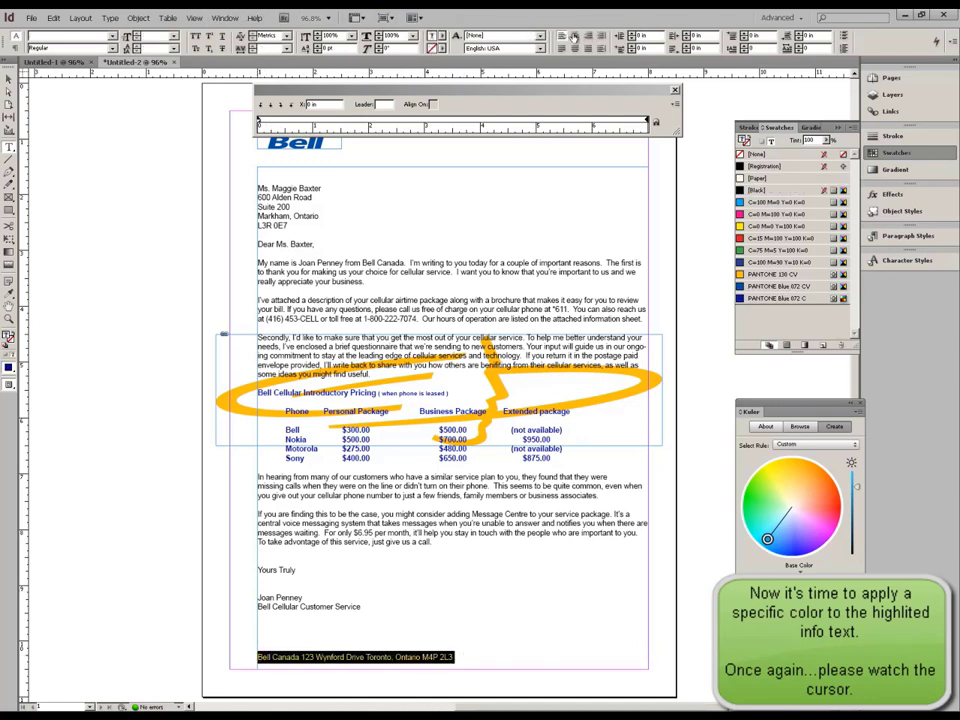
left_click(574, 36)
left_click(588, 36)
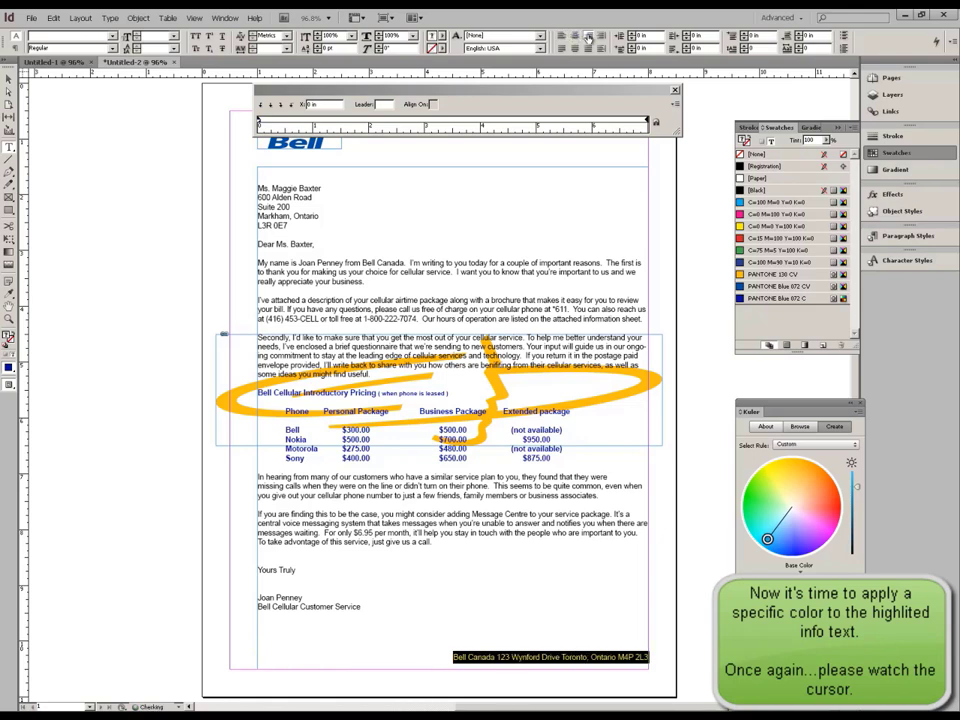
left_click(574, 36)
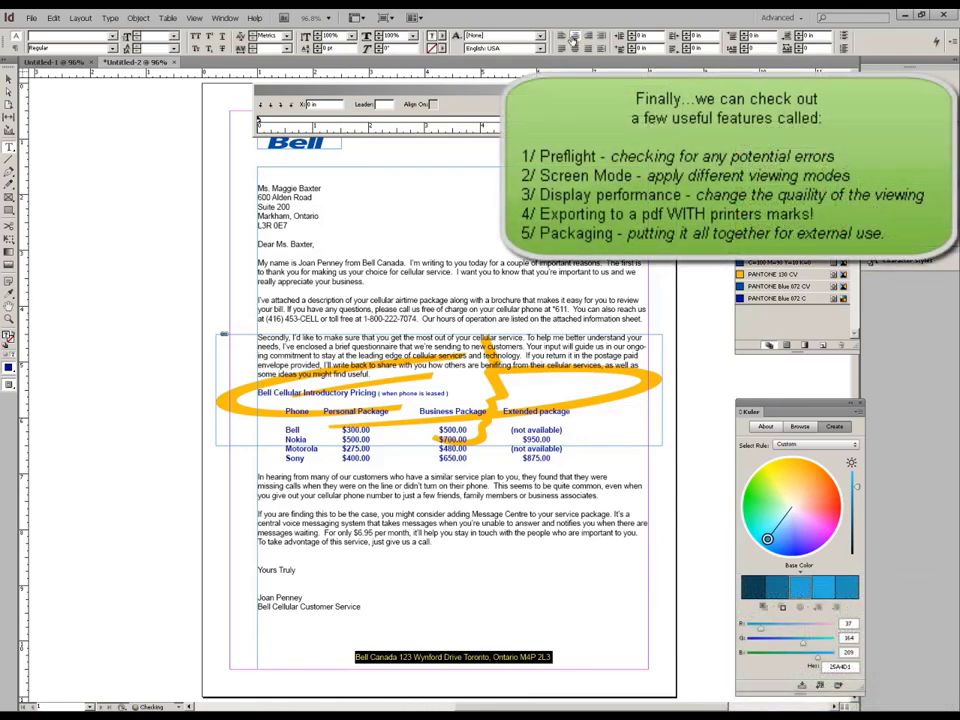
left_click(779, 298)
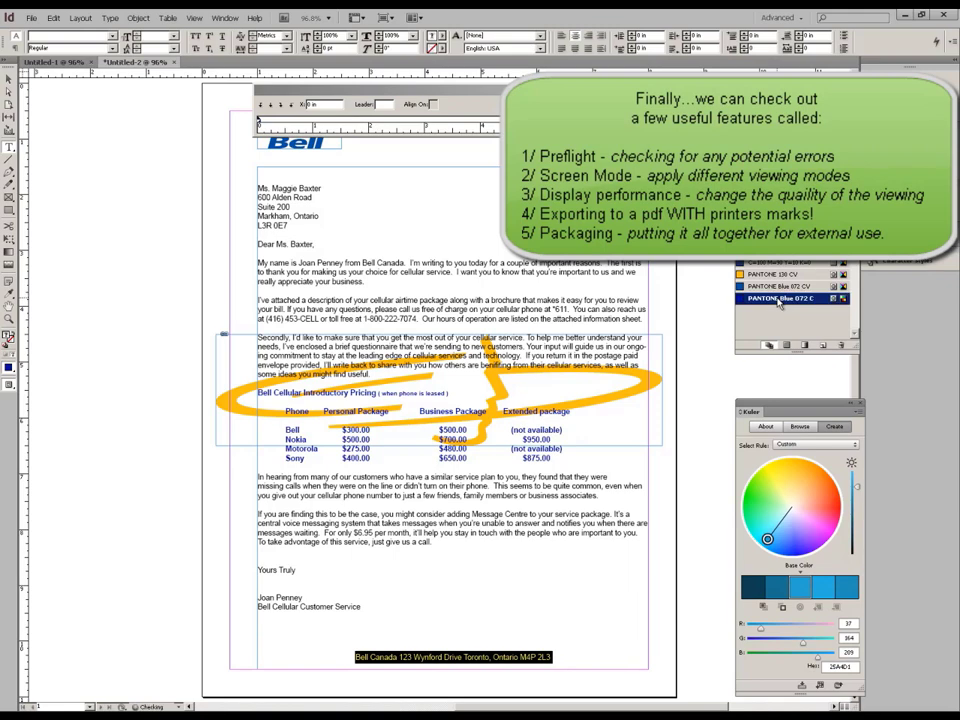
Move the Tabs window off the page, leave text editing and bring up the Screen Mode choices.
left_click_drag(463, 94, 130, 146)
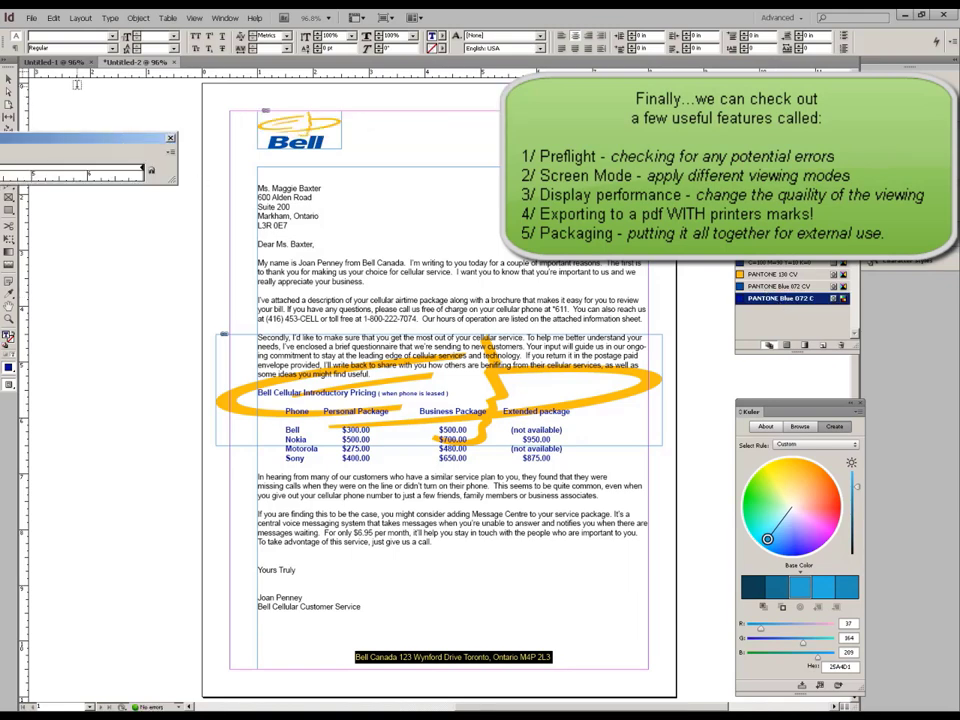
key("Escape")
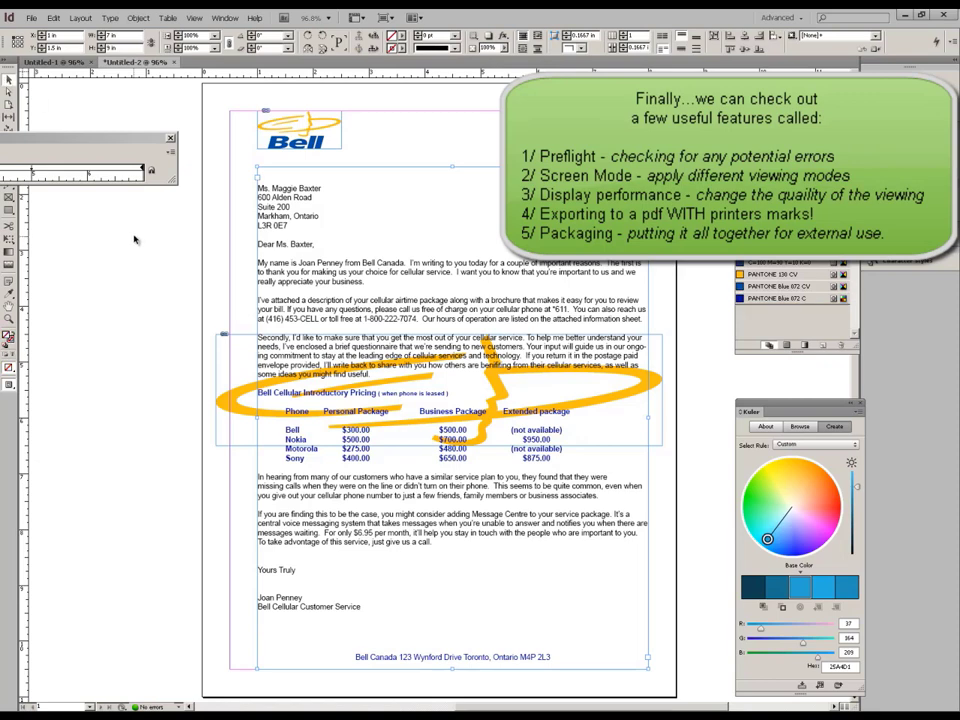
left_click(193, 18)
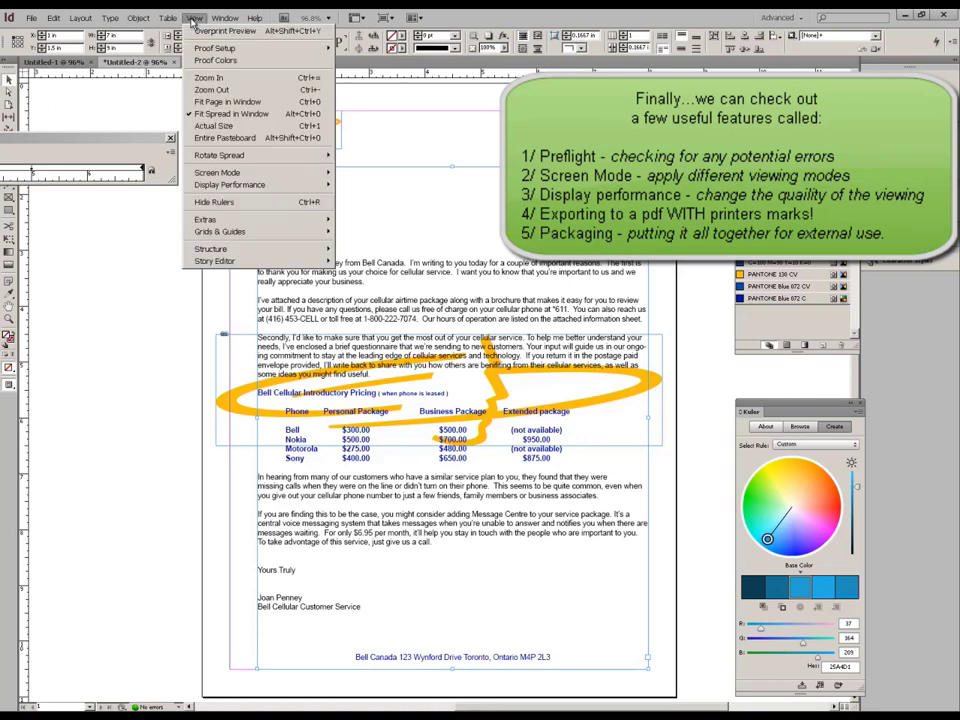
mouse_move(310, 174)
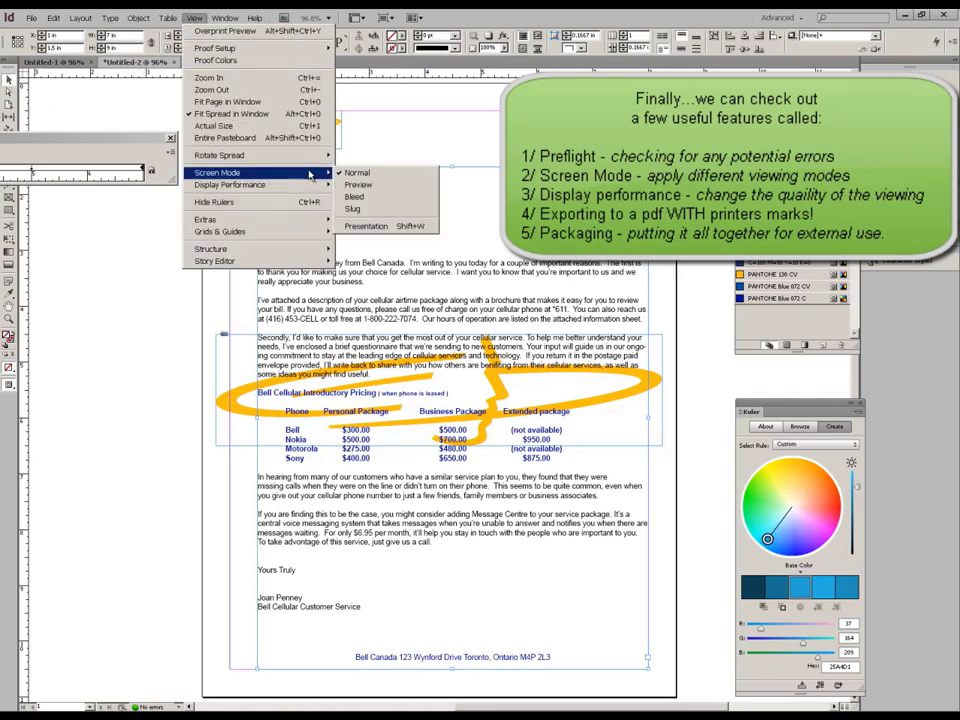